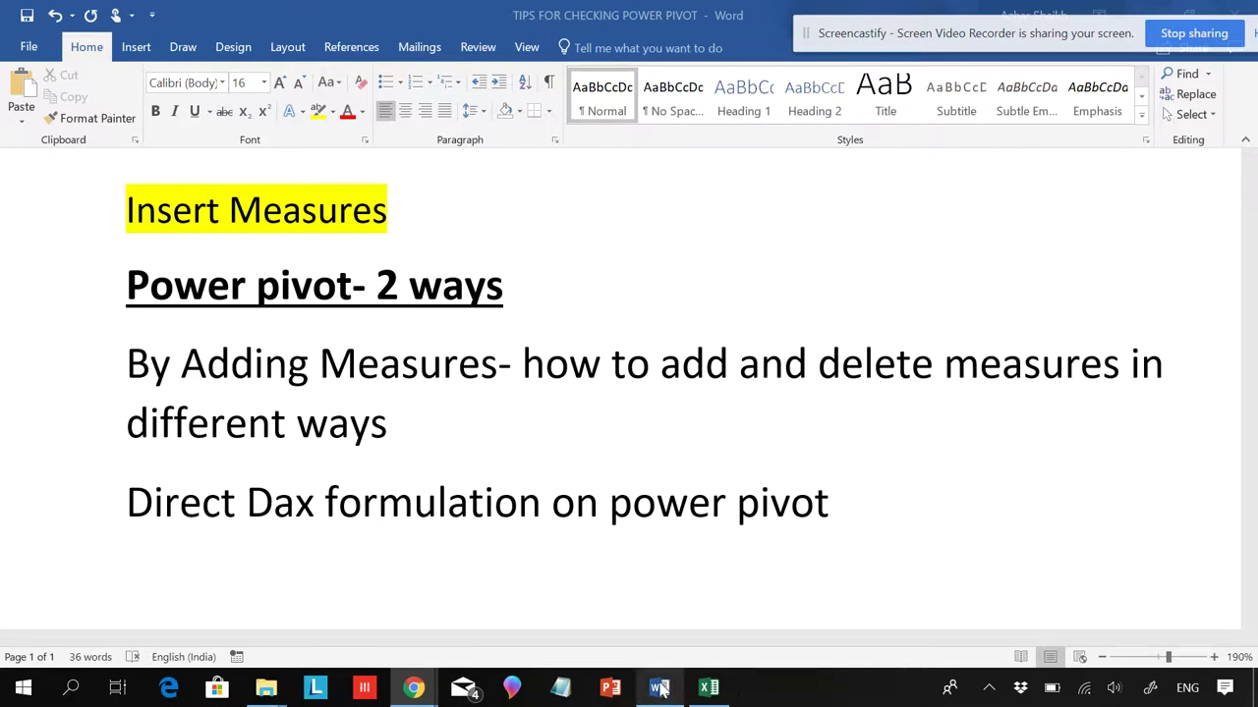
Switch to the budget workbook in Excel and bring up the Power Pivot commands.
{"action": "left_click", "coordinate": [712, 689]}
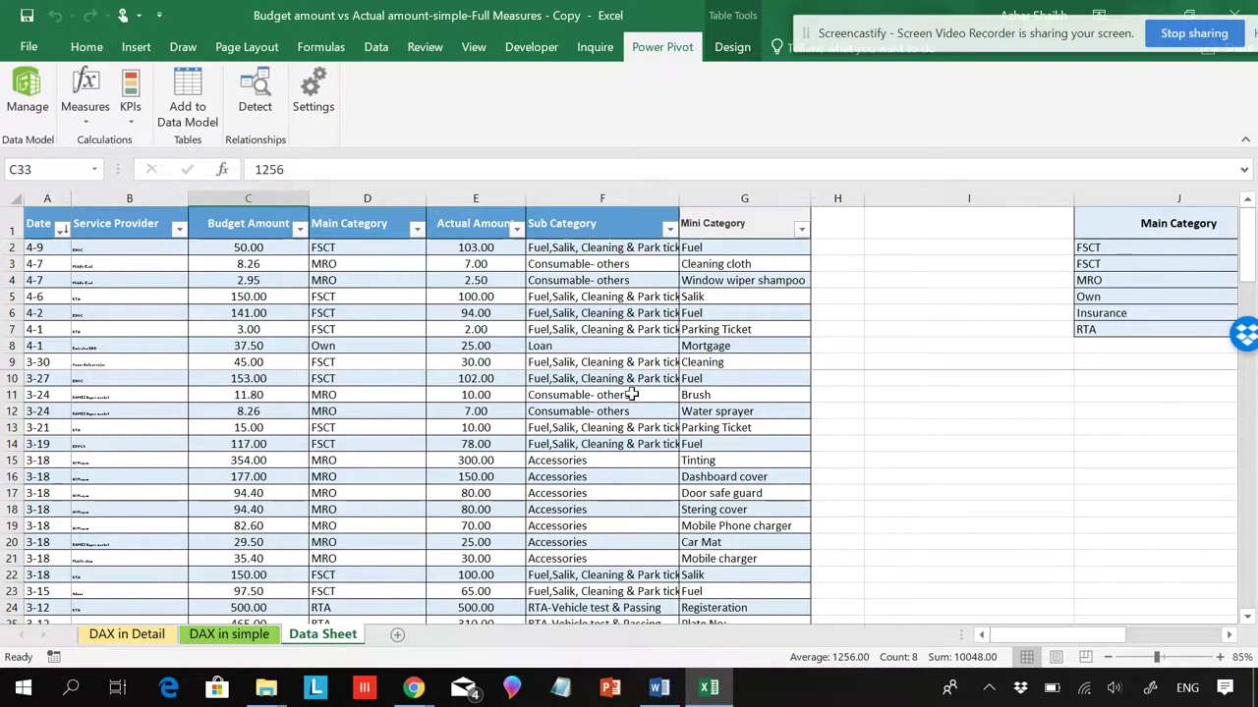
{"action": "left_click", "coordinate": [87, 48]}
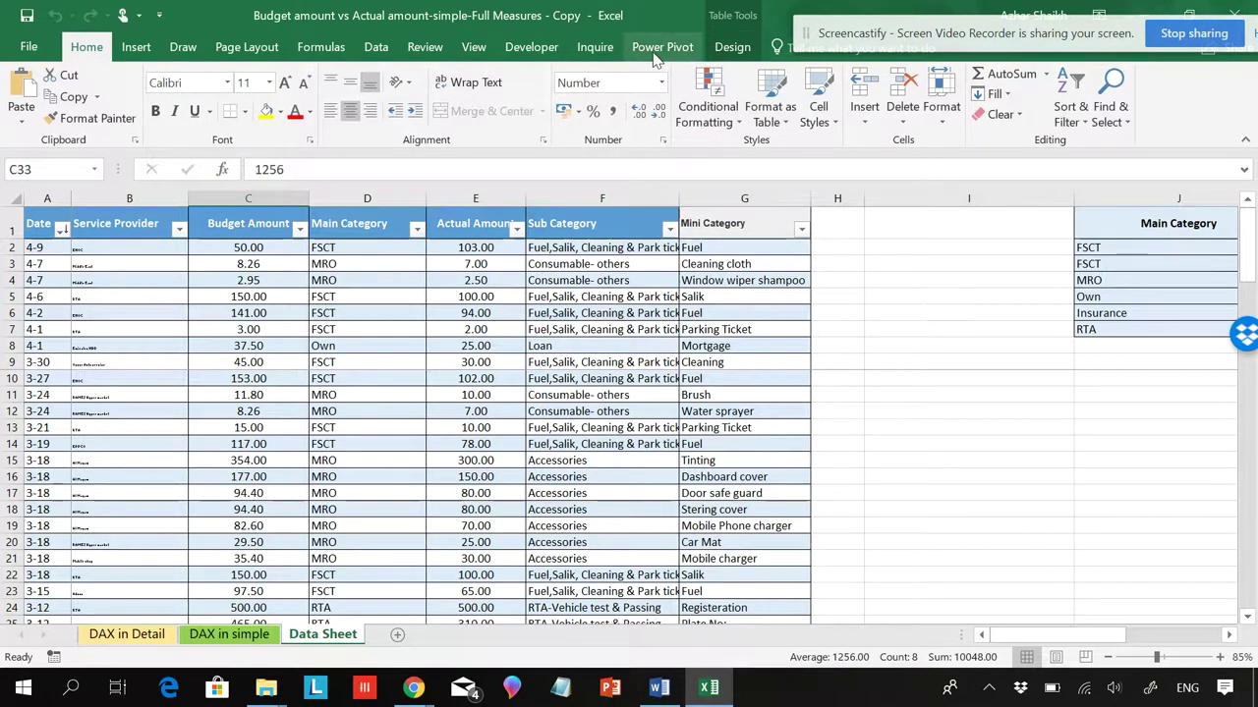
{"action": "left_click", "coordinate": [374, 57]}
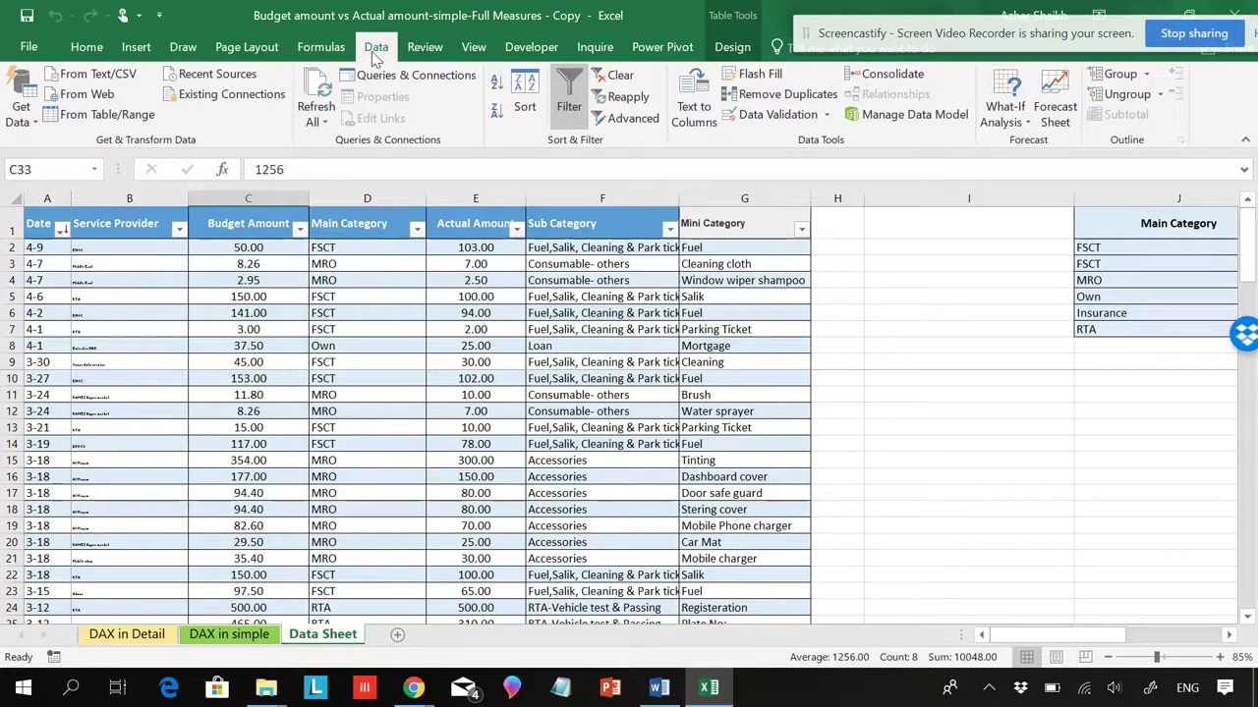
{"action": "left_click", "coordinate": [657, 49]}
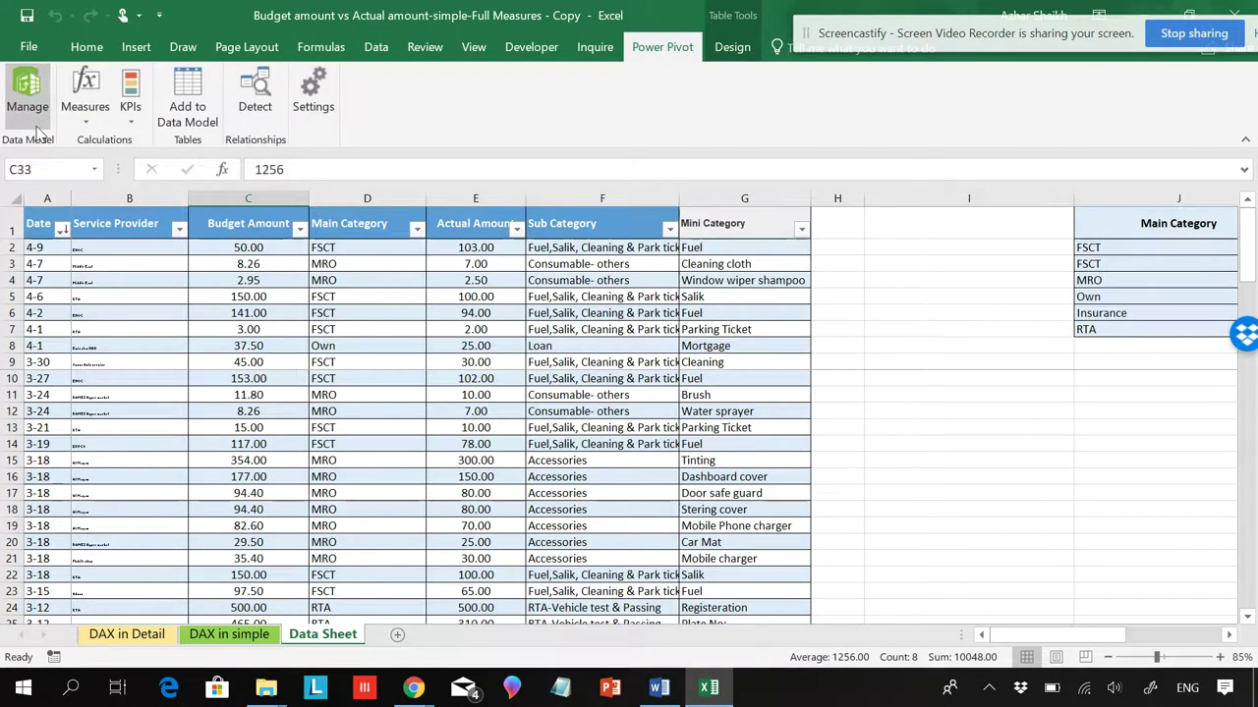
Try to create a new Power Pivot measure and a new KPI from the Data Sheet.
{"action": "left_click", "coordinate": [87, 126]}
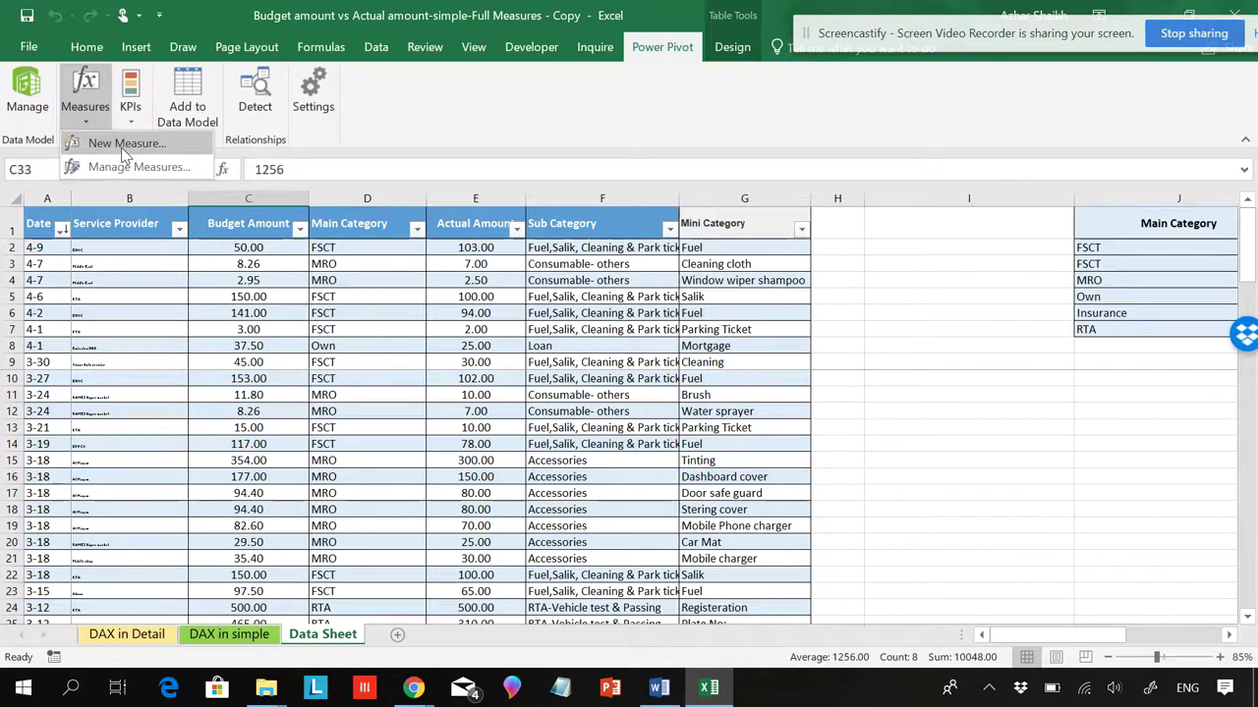
{"action": "left_click", "coordinate": [125, 144]}
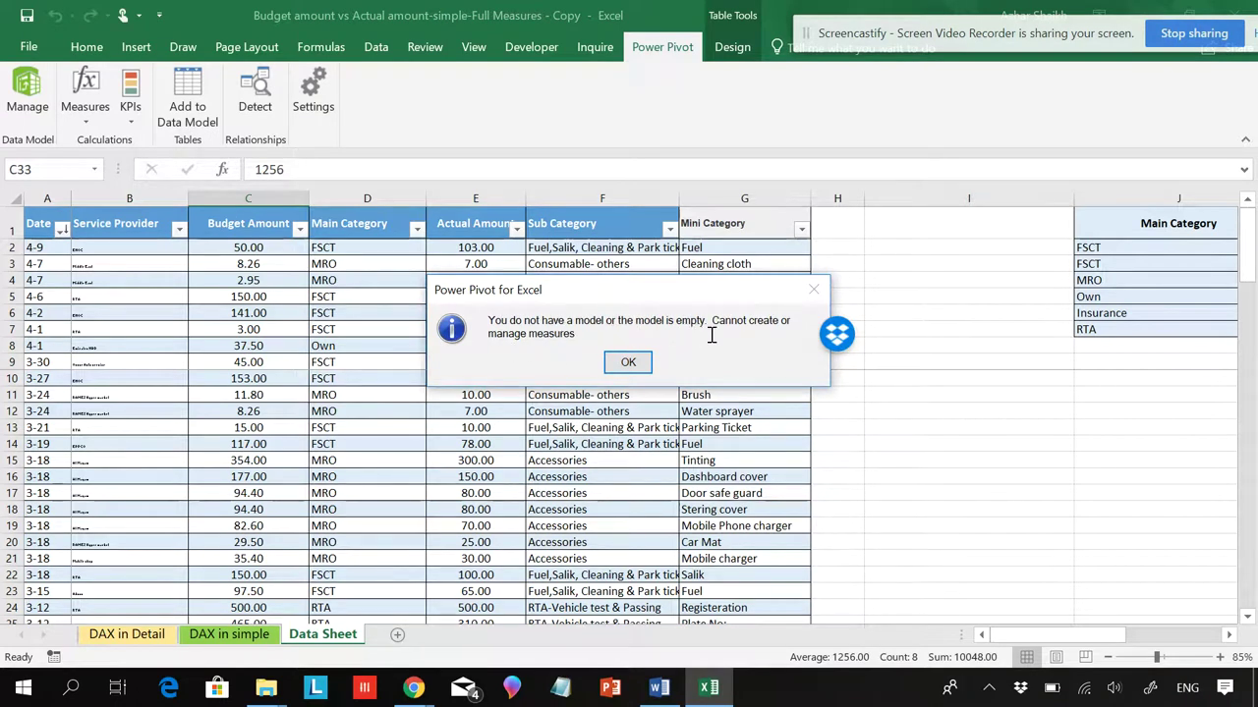
{"action": "left_click", "coordinate": [628, 364]}
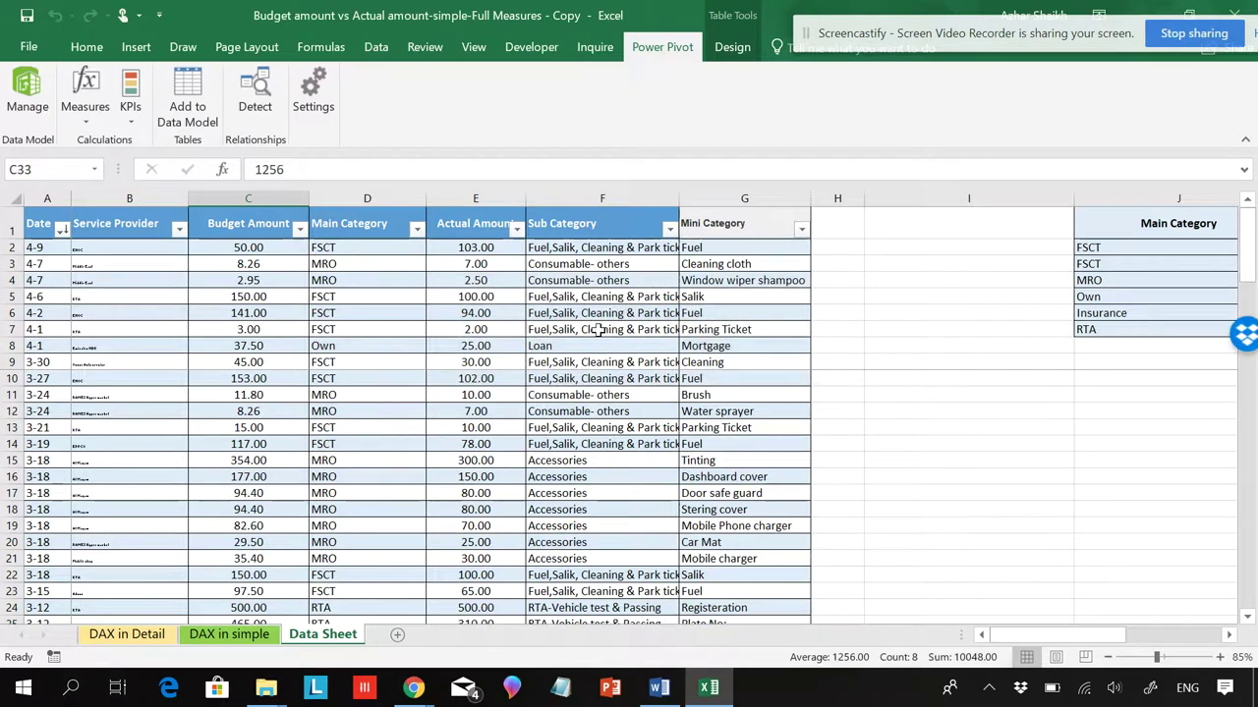
{"action": "left_click", "coordinate": [130, 110]}
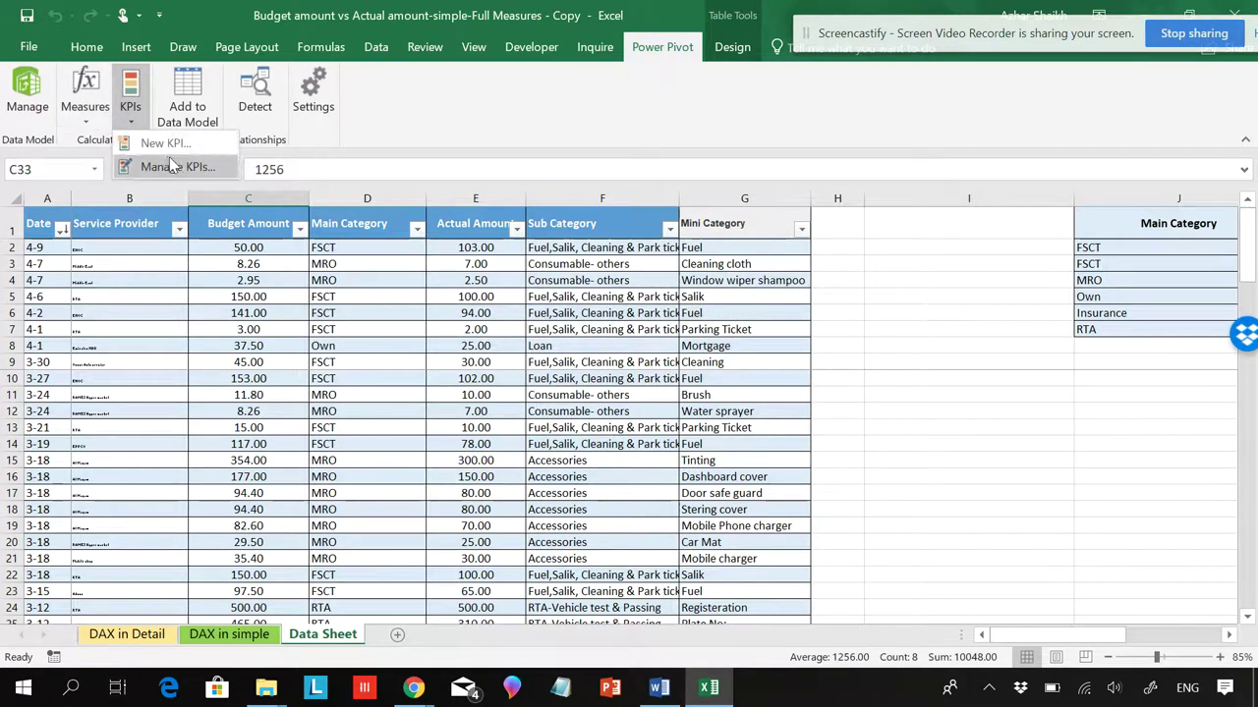
{"action": "left_click", "coordinate": [167, 144]}
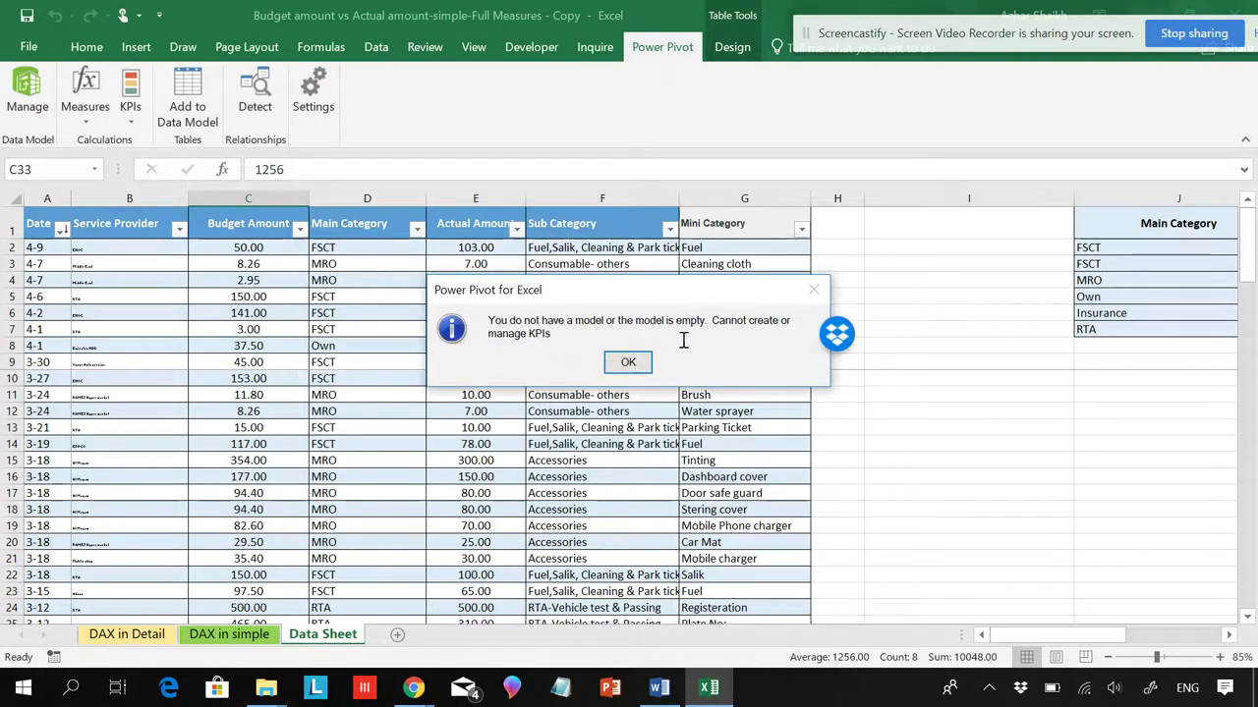
{"action": "left_click", "coordinate": [627, 361]}
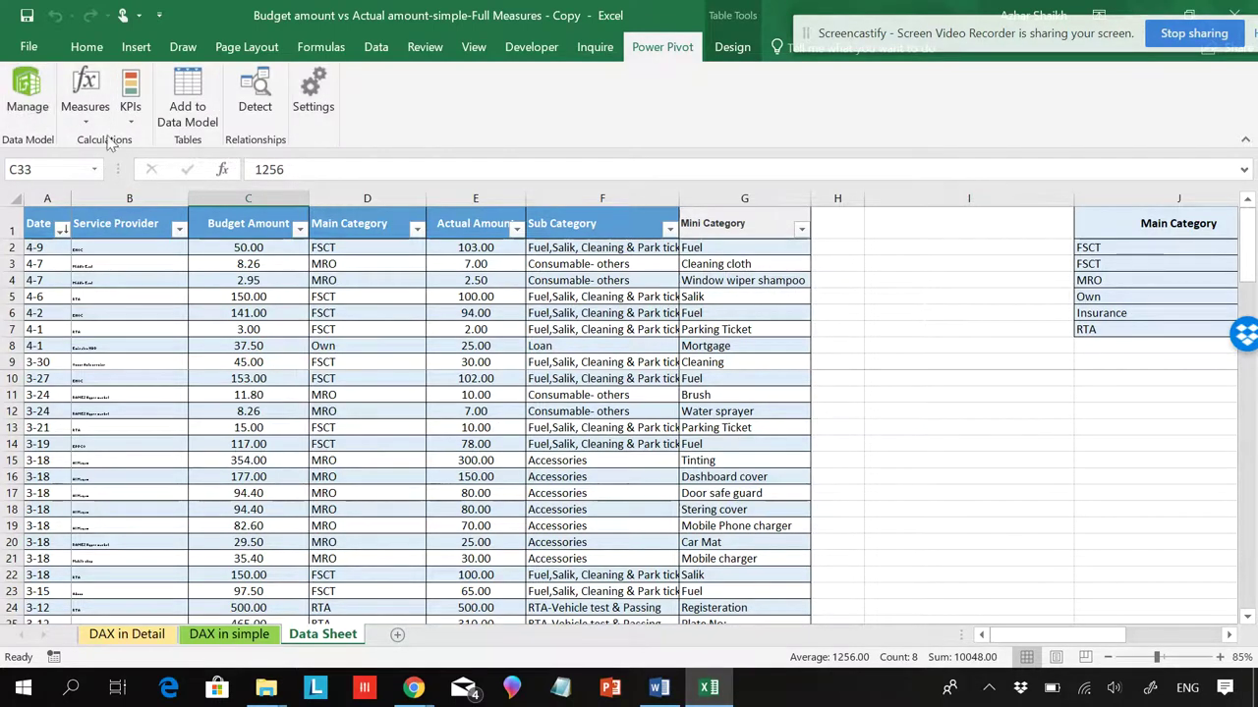
Inspect the workbook's data model in the Power Pivot window, close it, and try again to create a new measure.
{"action": "left_click", "coordinate": [26, 107]}
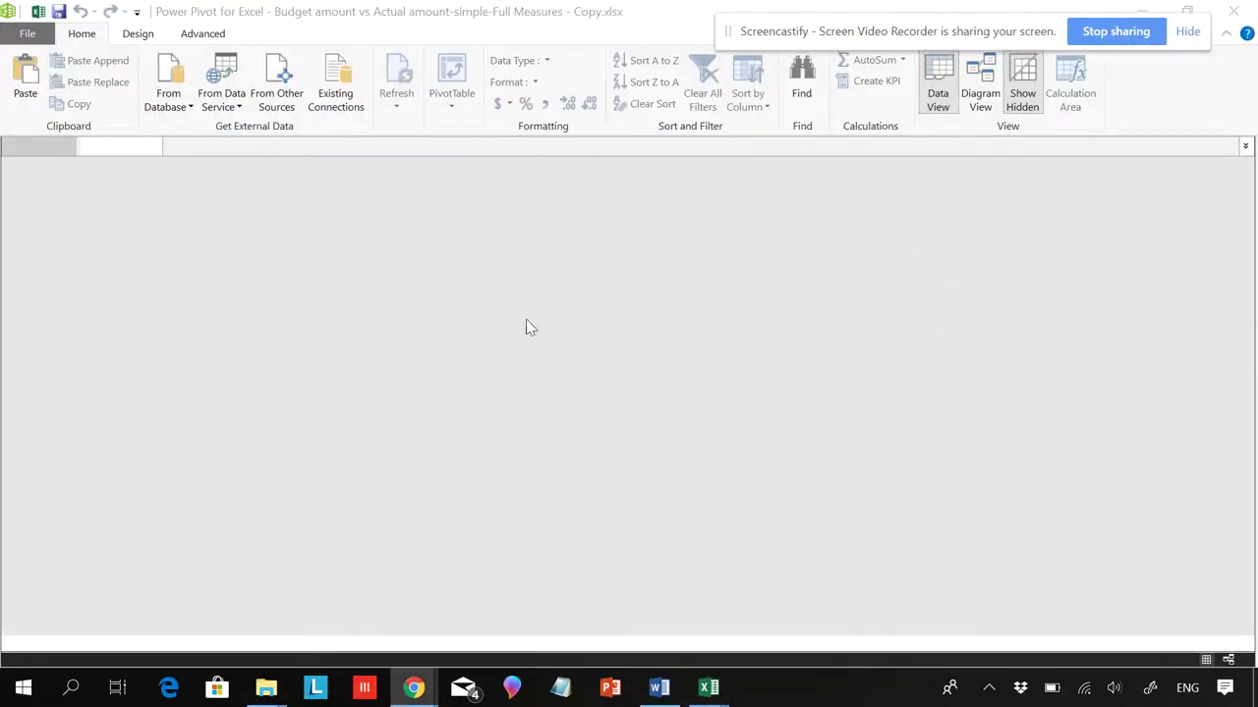
{"action": "left_click", "coordinate": [1233, 11]}
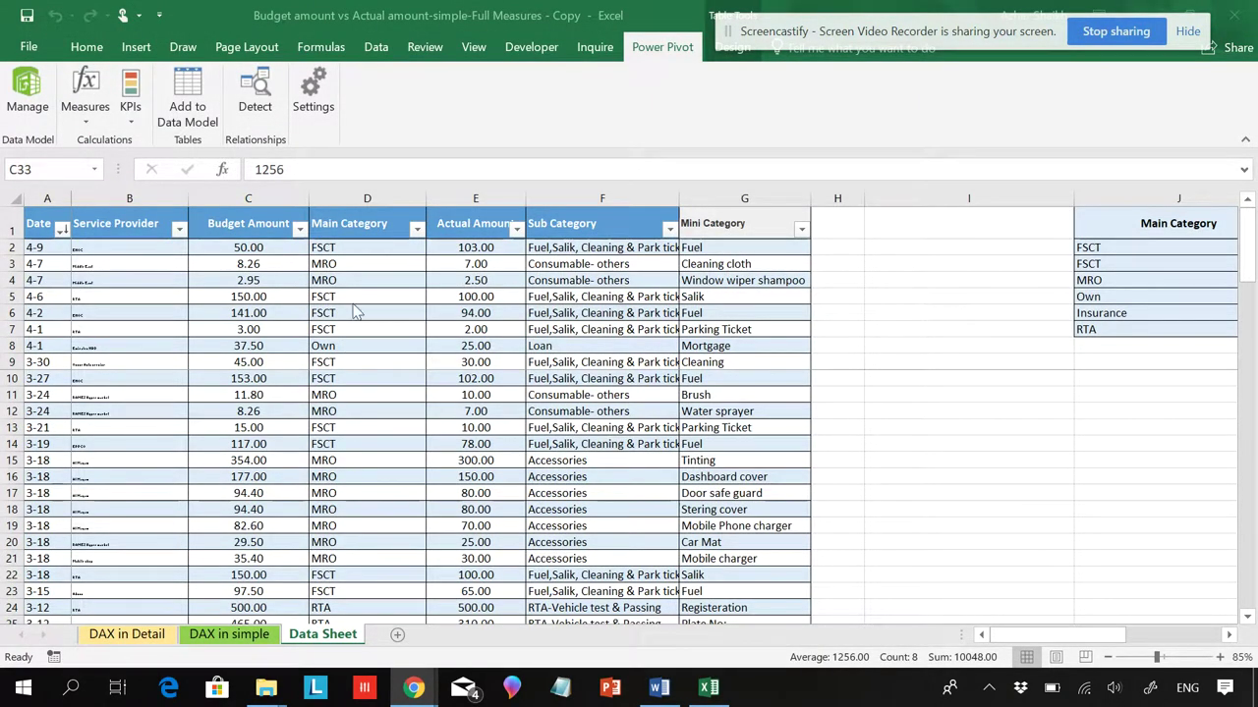
{"action": "left_click", "coordinate": [86, 116]}
{"action": "left_click", "coordinate": [128, 144]}
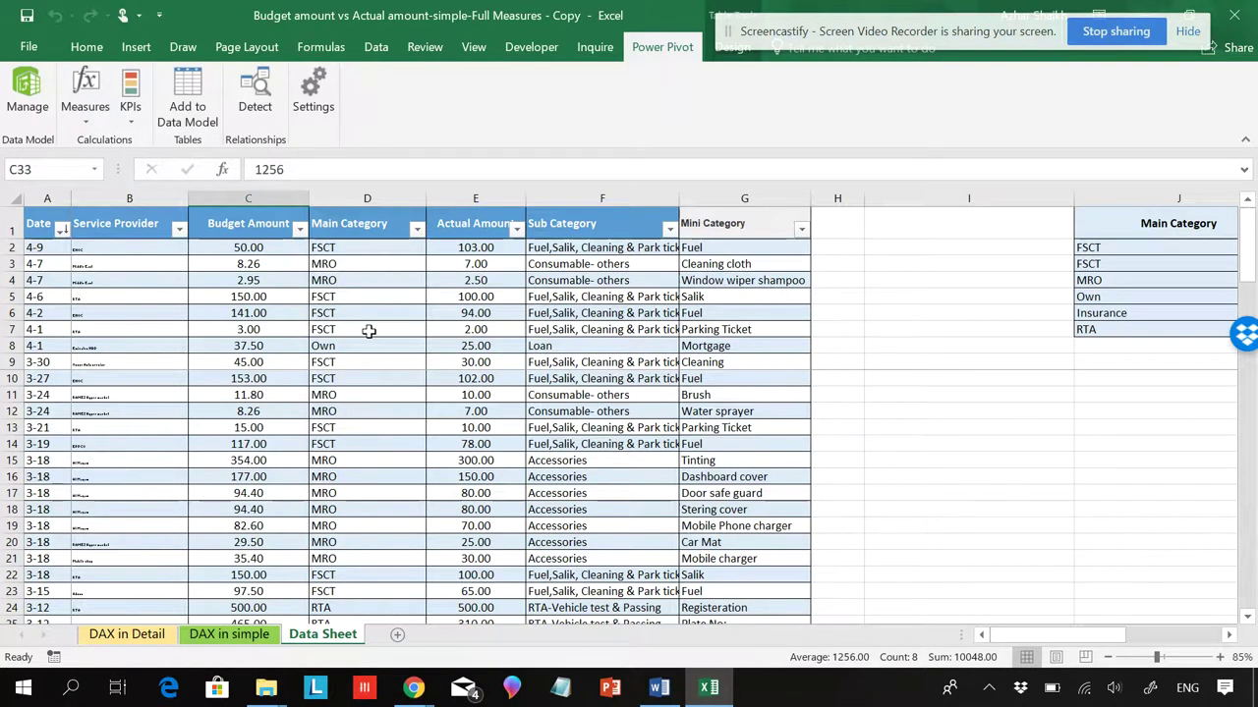
Insert a PivotTable from MAIN_DATA on a new worksheet without adding the data to the Data Model.
{"action": "left_click", "coordinate": [334, 323]}
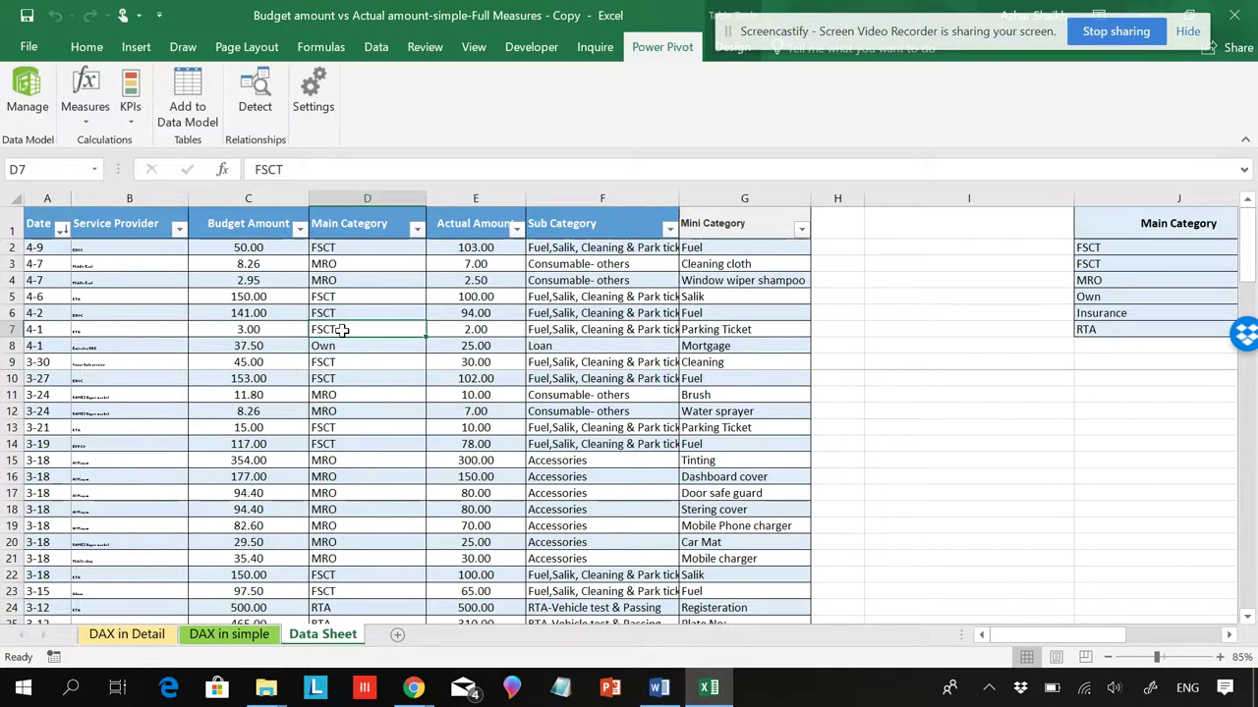
{"action": "left_click", "coordinate": [135, 48]}
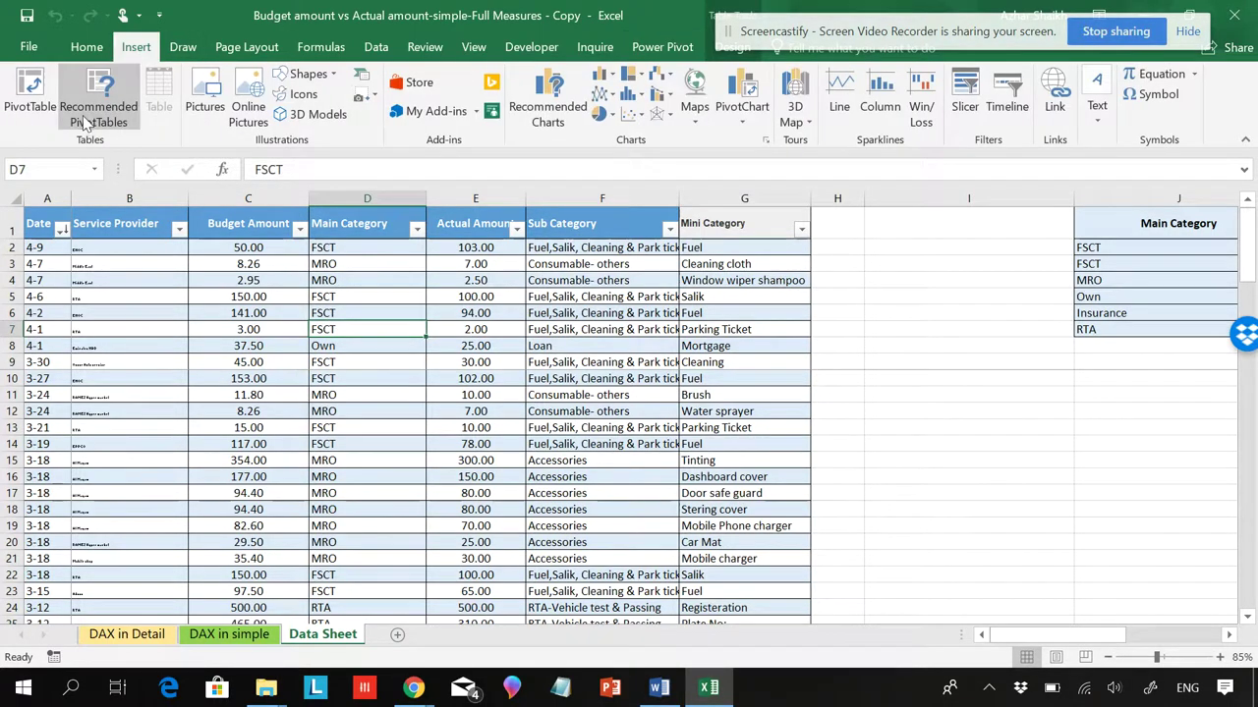
{"action": "left_click", "coordinate": [39, 96]}
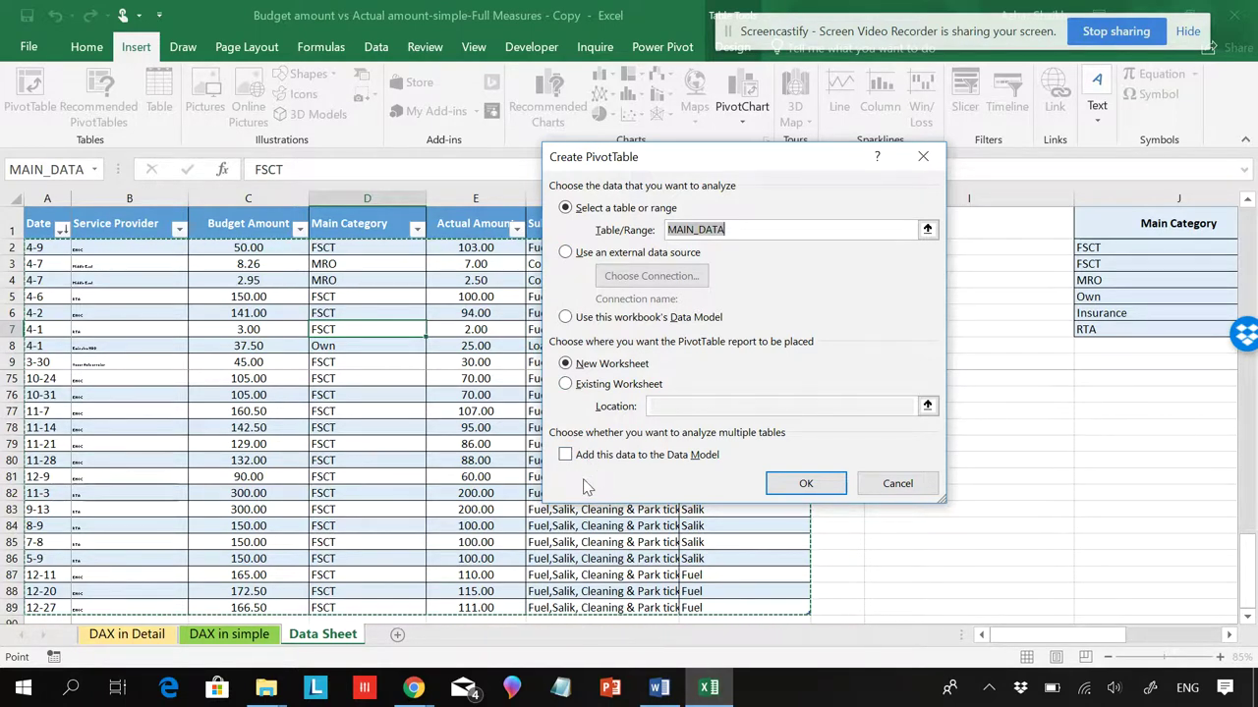
{"action": "left_click", "coordinate": [803, 485]}
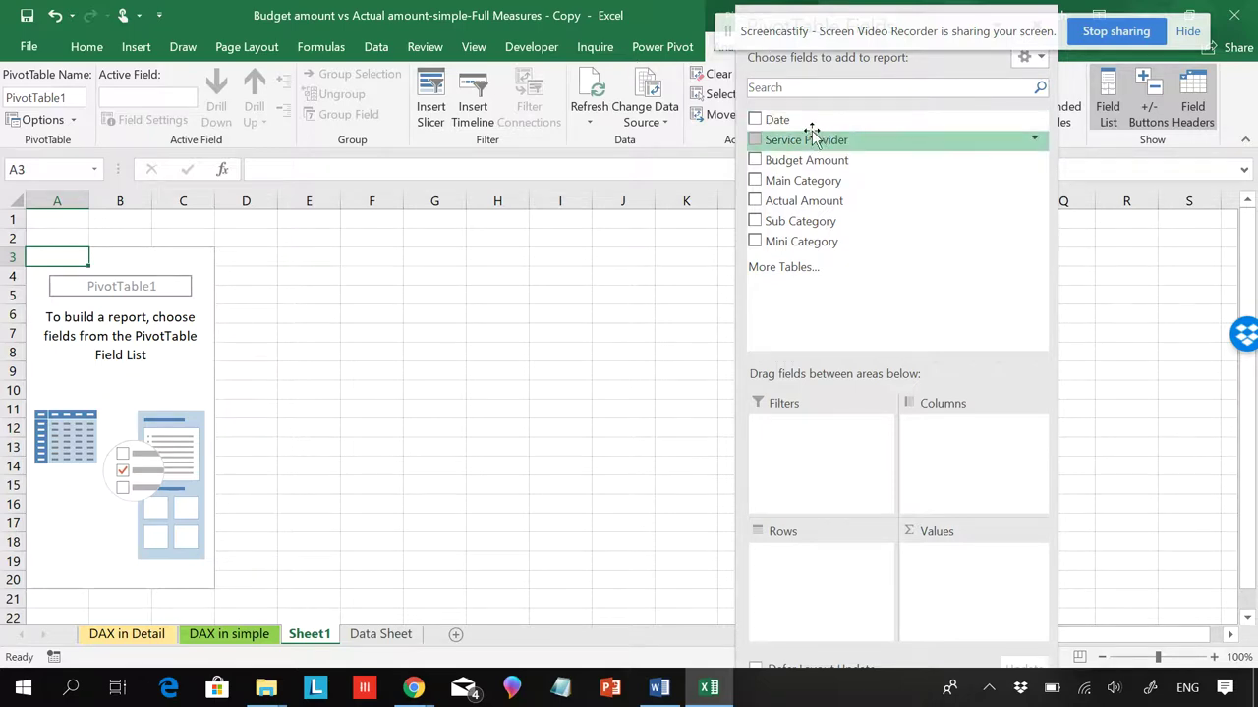
Check the options offered for the Date field and move the PivotTable Fields pane clear of the screen-sharing bar.
{"action": "right_click", "coordinate": [786, 121]}
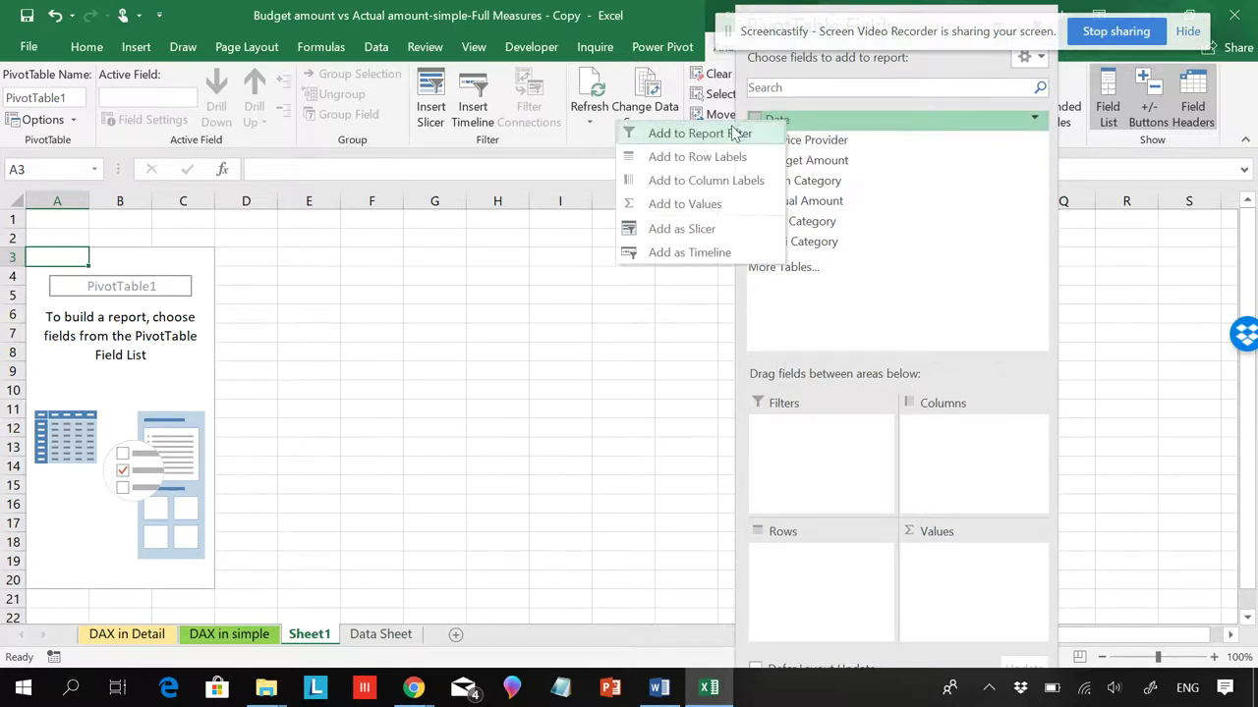
{"action": "right_click", "coordinate": [811, 126]}
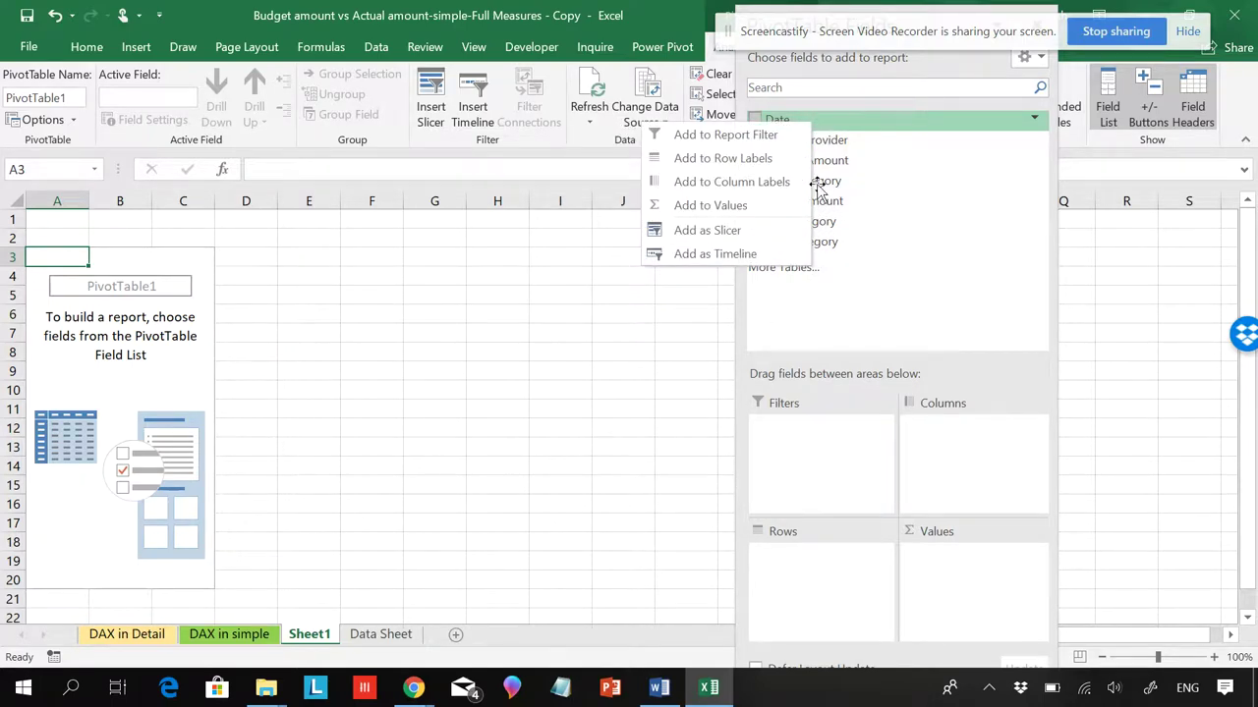
{"action": "key", "text": "Escape"}
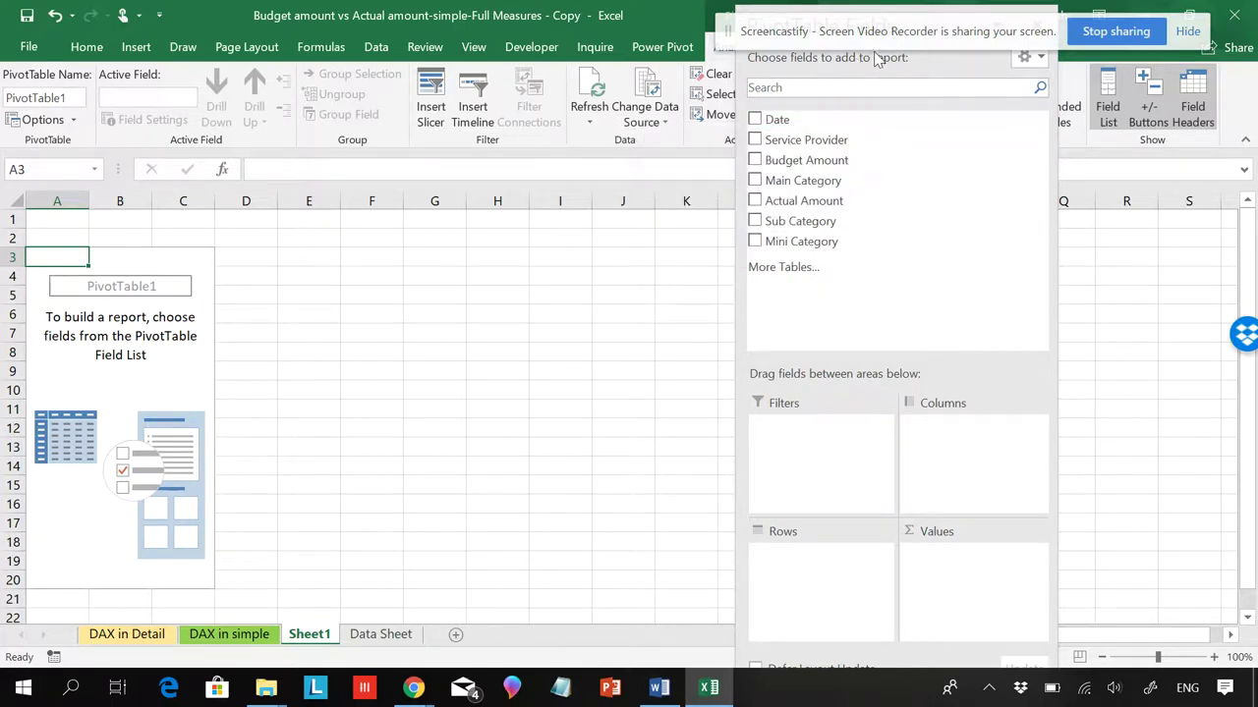
{"action": "left_click", "coordinate": [879, 35]}
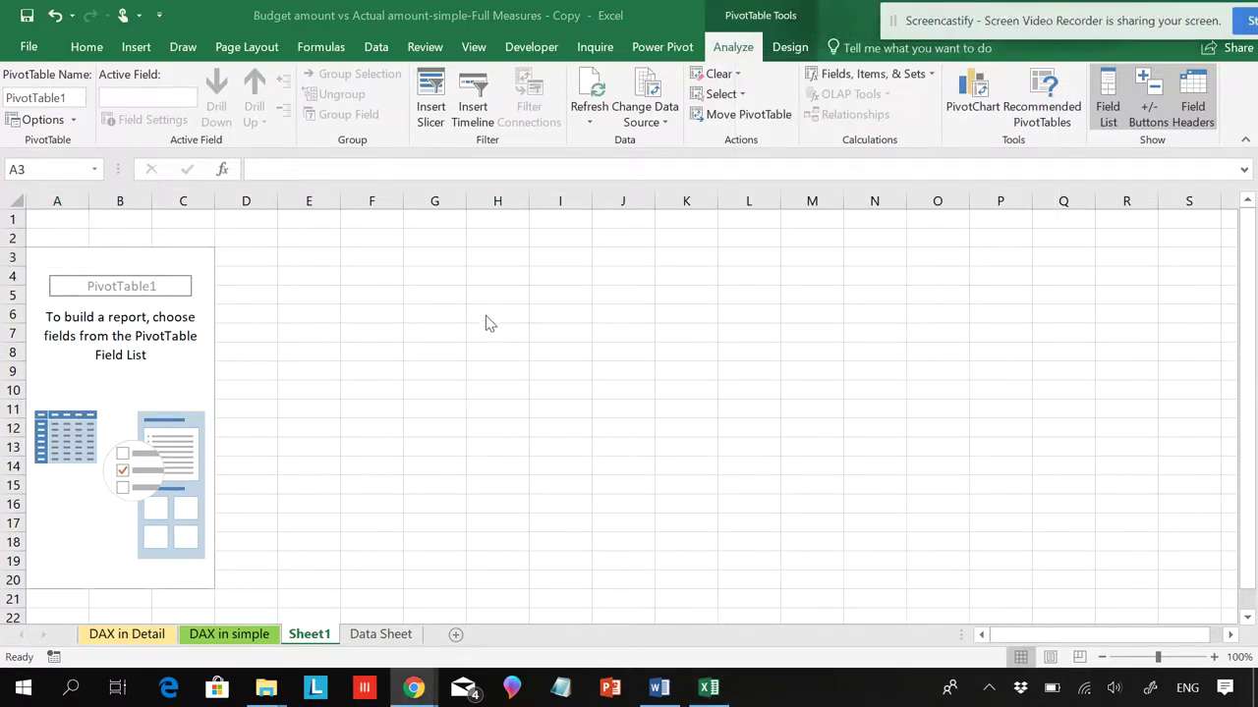
{"action": "left_click", "coordinate": [180, 355]}
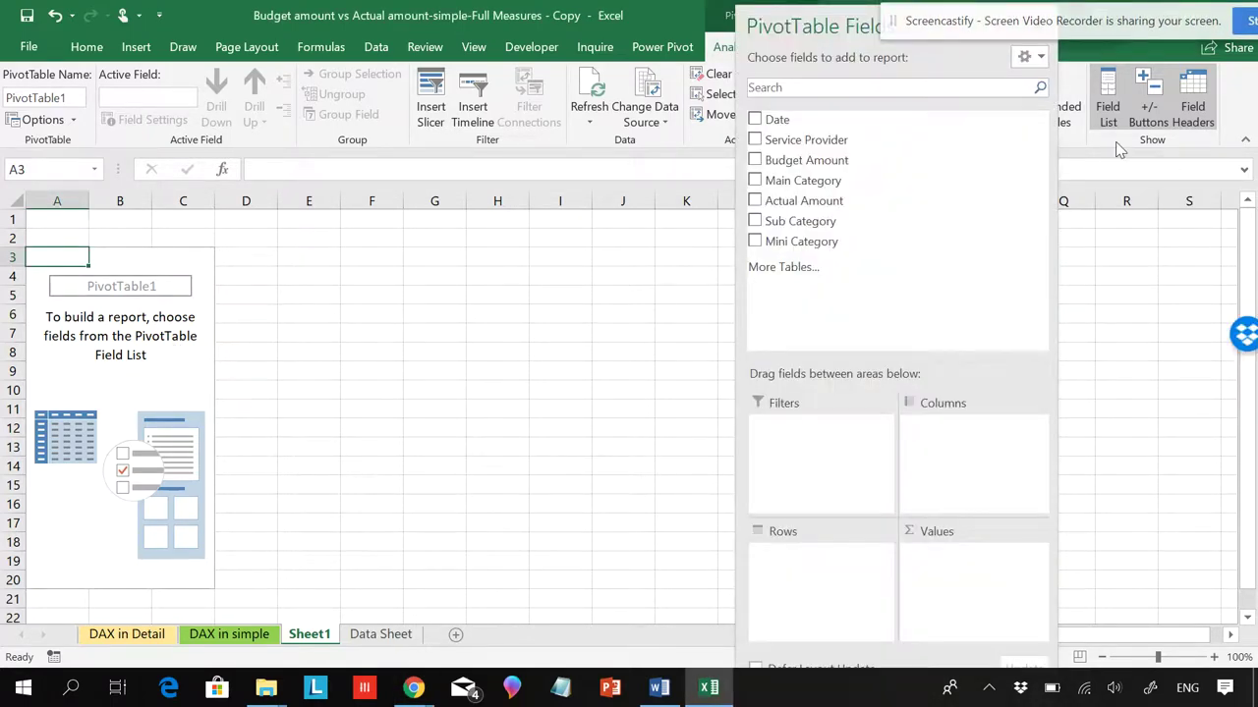
{"action": "right_click", "coordinate": [778, 124]}
{"action": "key", "text": "Escape"}
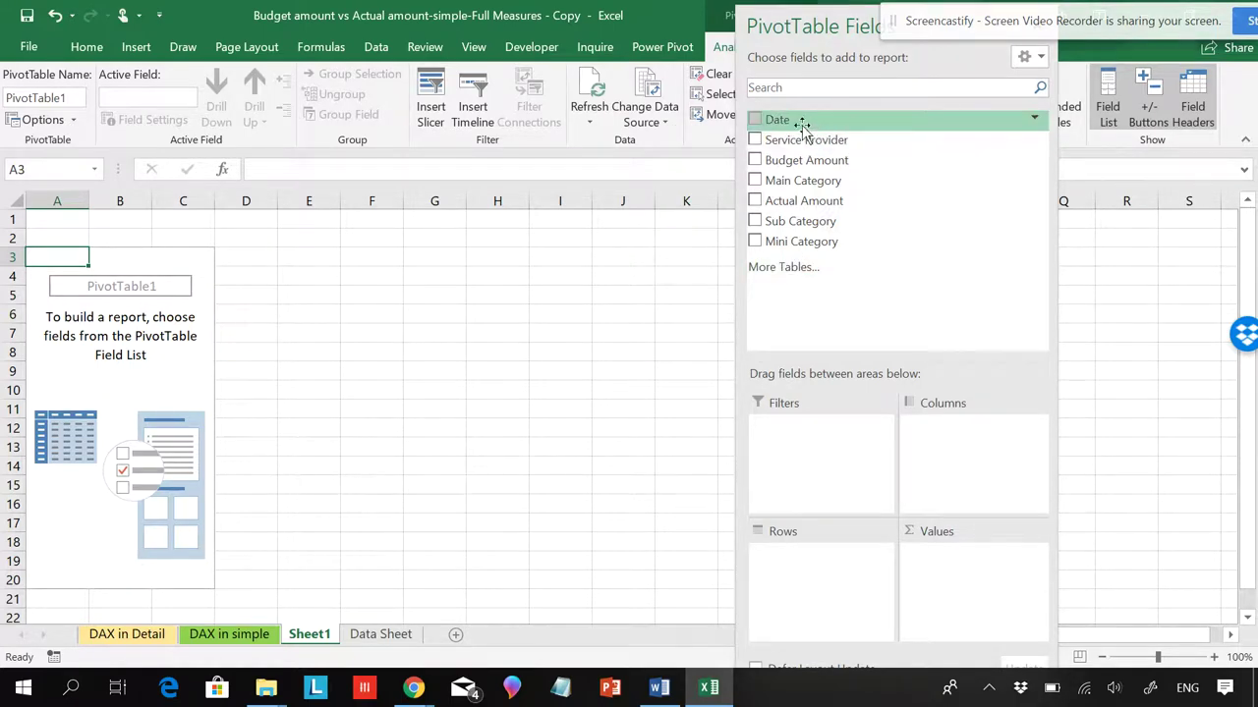
{"action": "left_click_drag", "start_coordinate": [805, 27], "coordinate": [732, 77]}
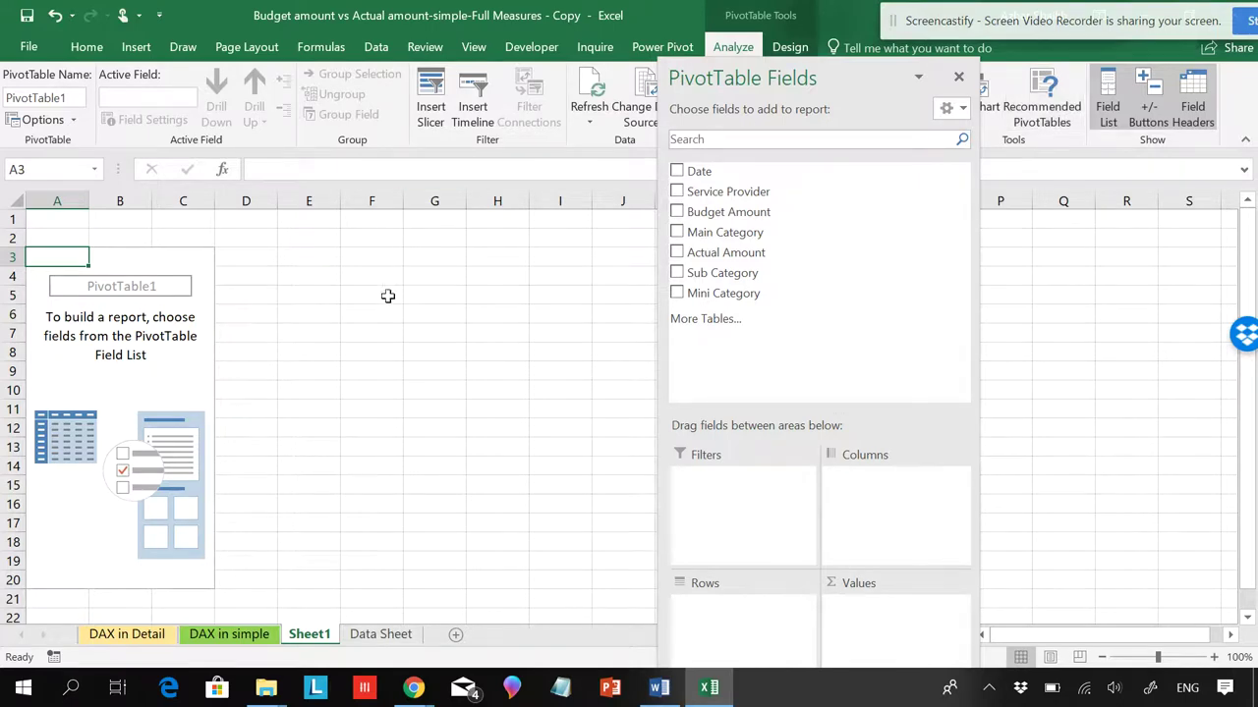
Place Data Sheet ahead of Sheet1 and insert another PivotTable from MAIN_DATA on a new worksheet, adding the data to the Data Model.
{"action": "left_click", "coordinate": [393, 356]}
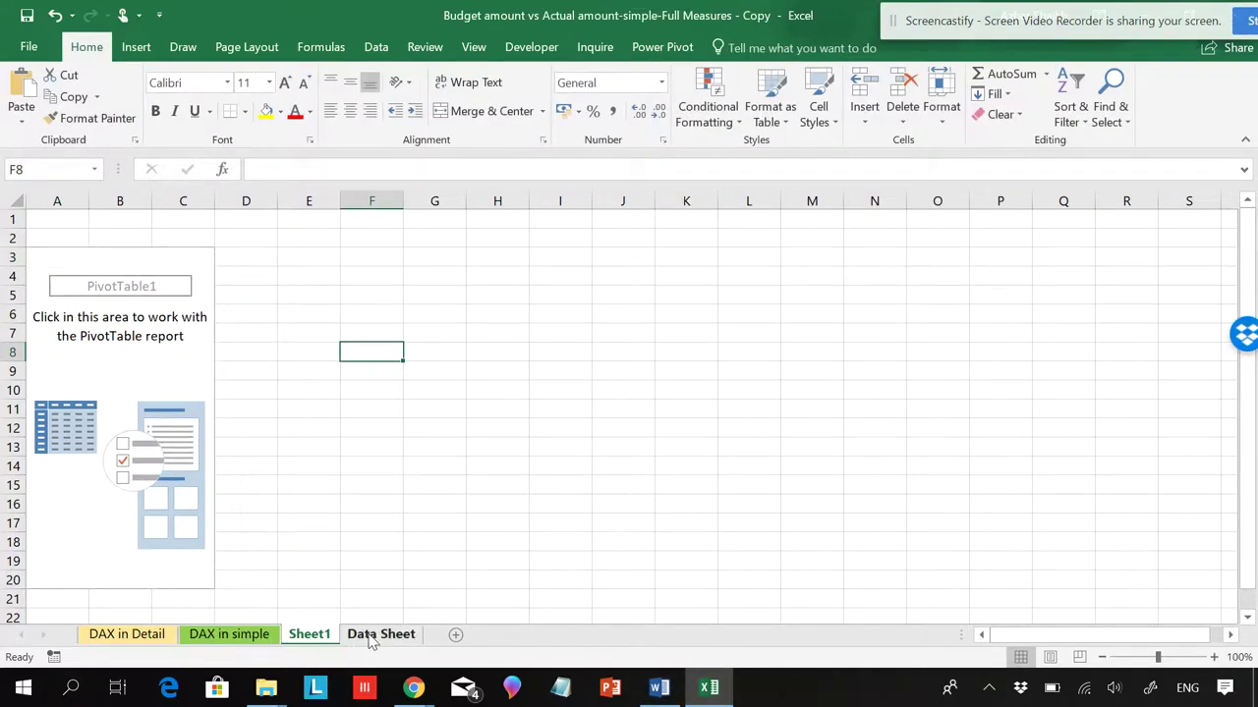
{"action": "left_click_drag", "start_coordinate": [371, 639], "coordinate": [316, 638]}
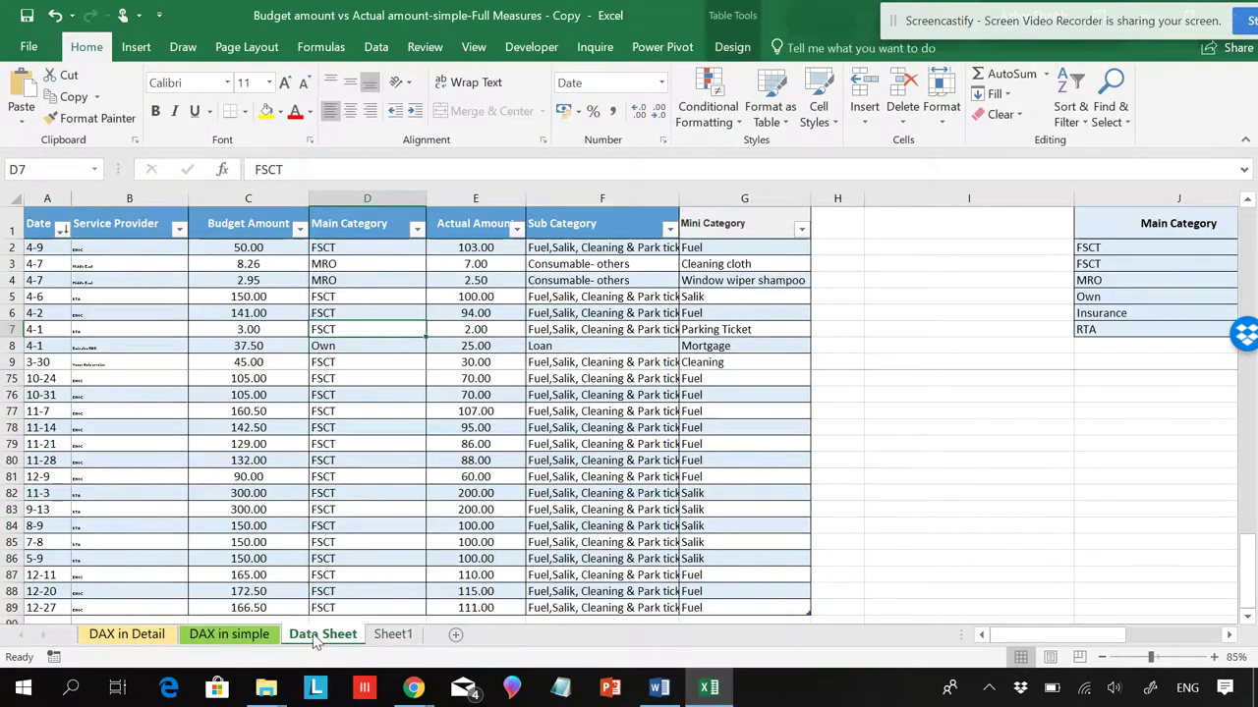
{"action": "left_click", "coordinate": [291, 377]}
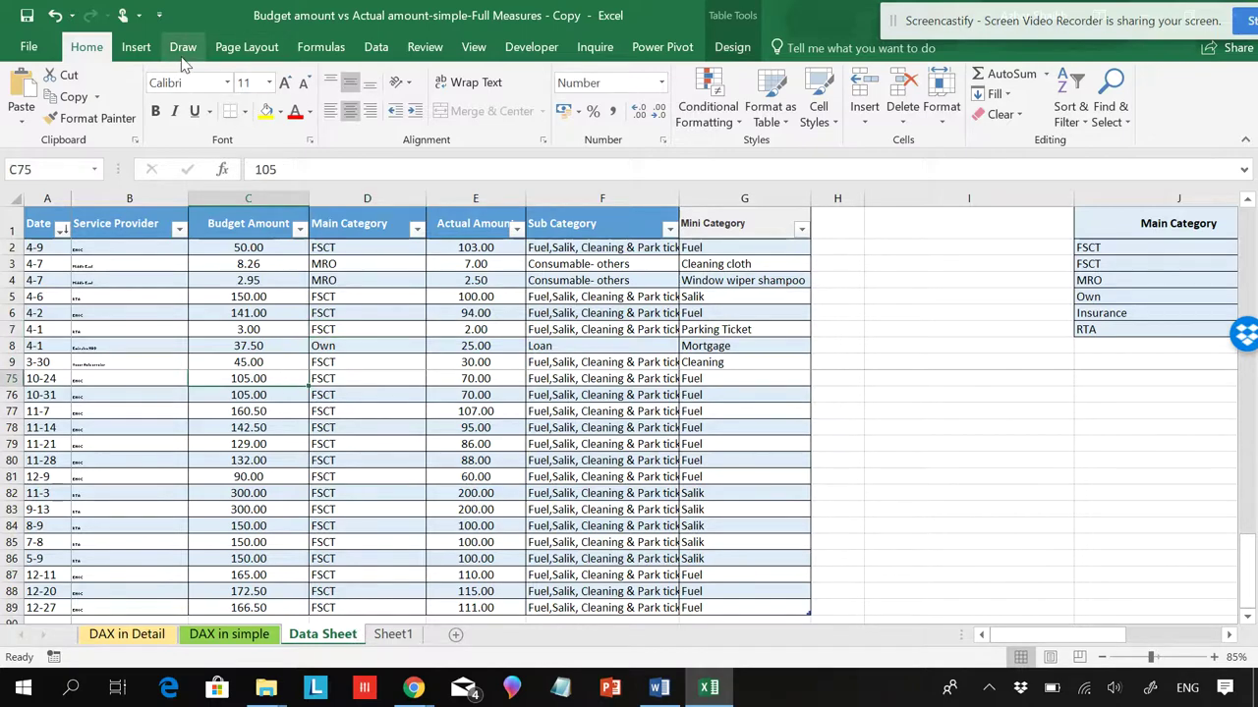
{"action": "left_click", "coordinate": [135, 47]}
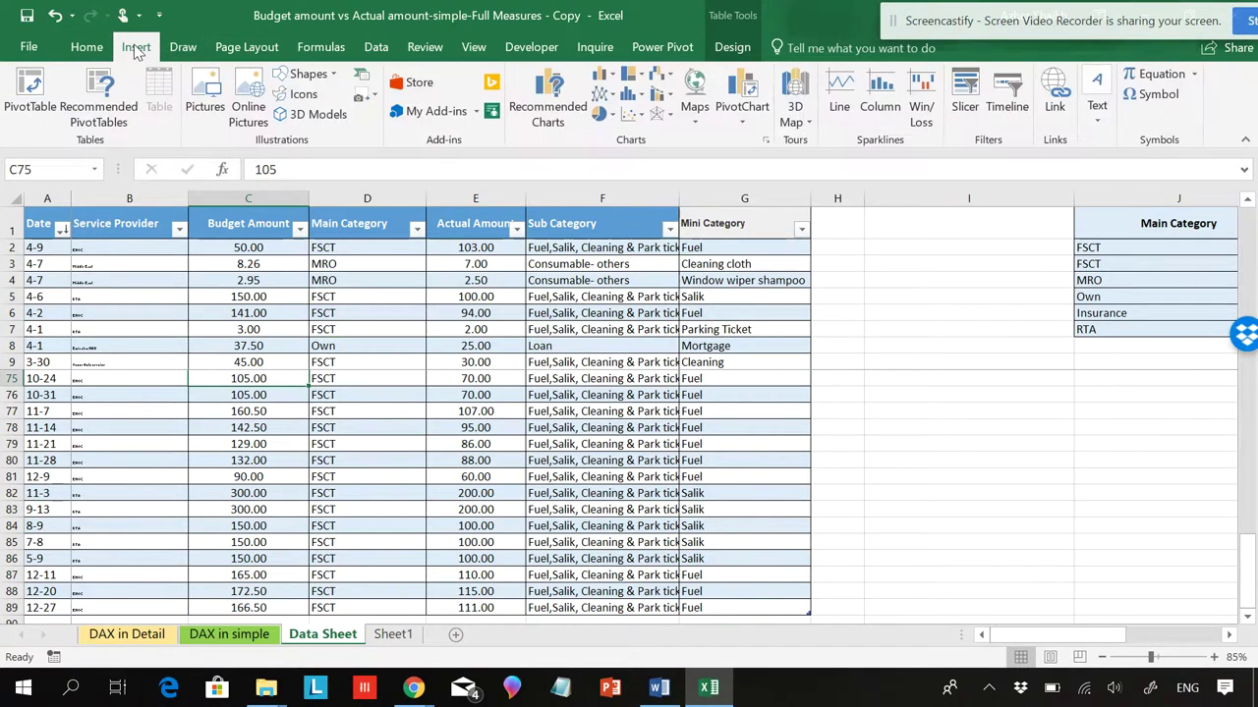
{"action": "left_click", "coordinate": [29, 91]}
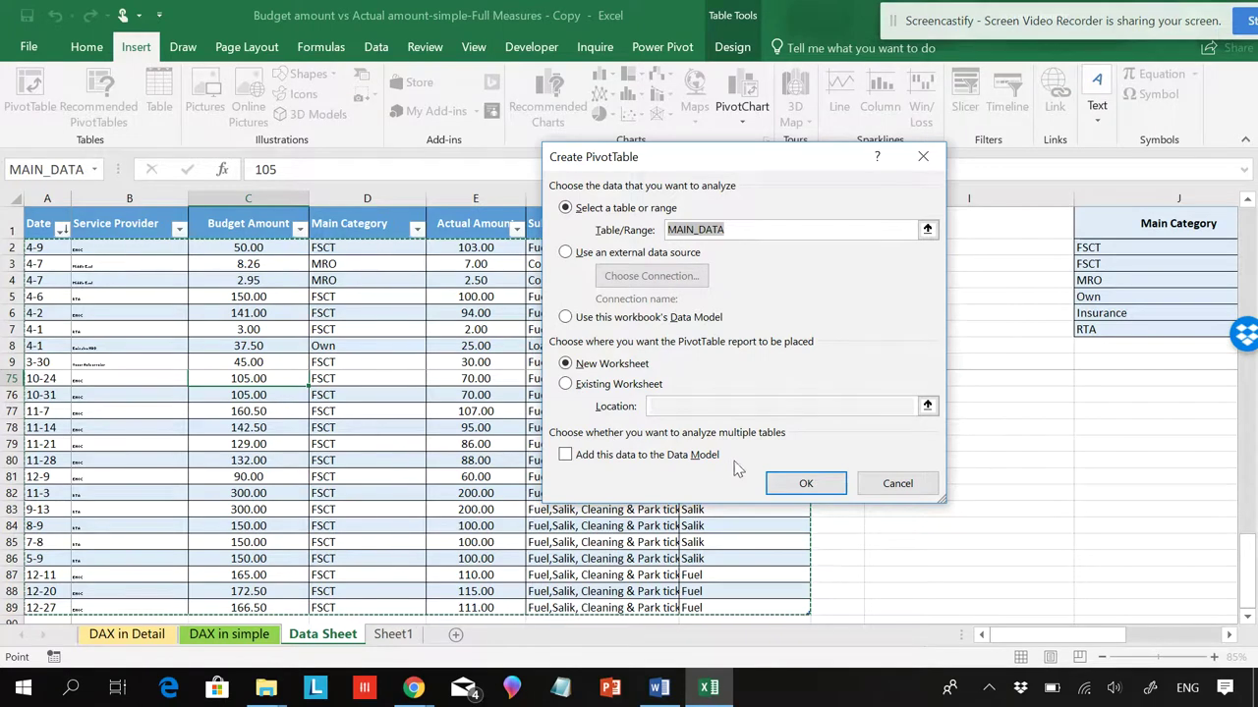
{"action": "left_click", "coordinate": [575, 468]}
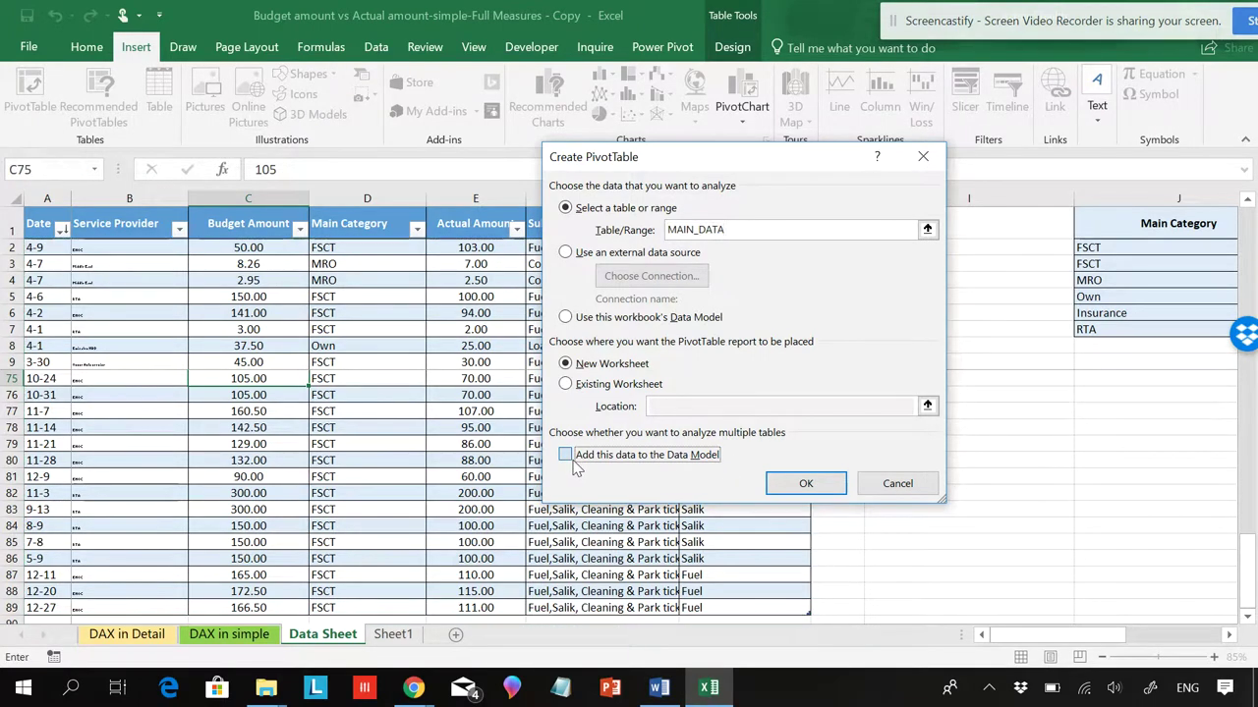
{"action": "left_click", "coordinate": [803, 486]}
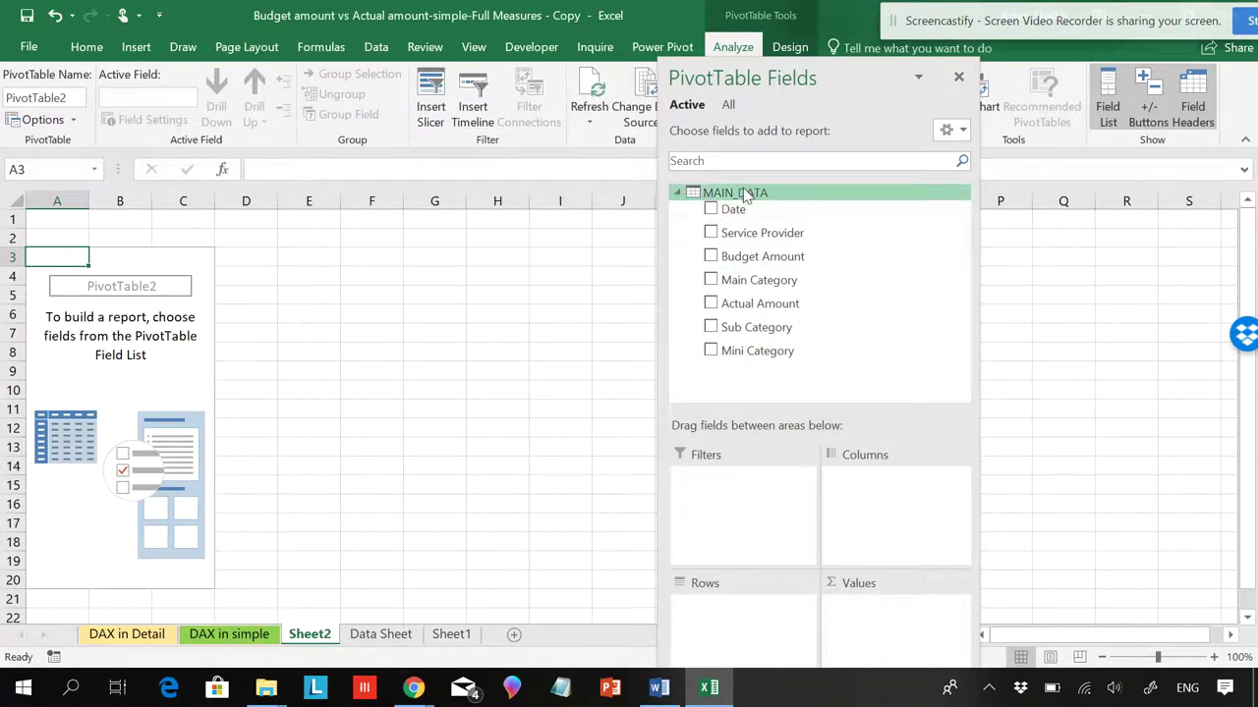
Compare the options for the MAIN_DATA table on Sheet2 with those for the Date field on Sheet1, placing Sheet1 ahead of Data Sheet.
{"action": "right_click", "coordinate": [694, 194]}
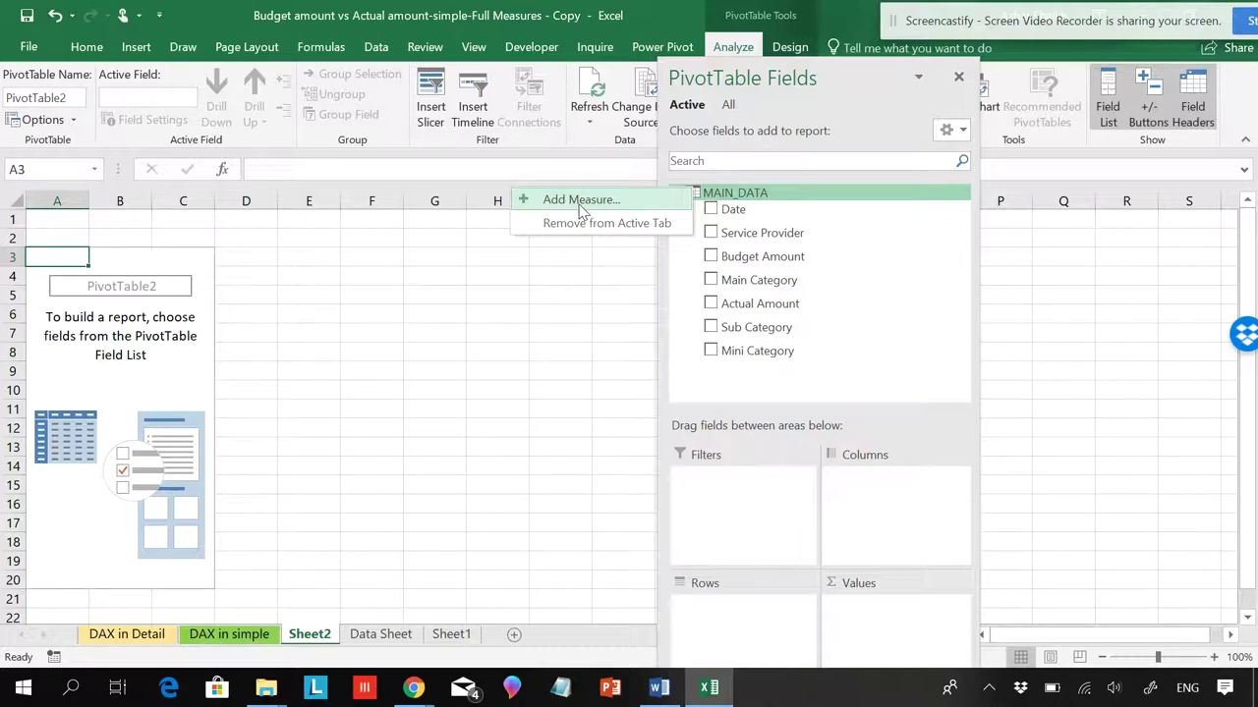
{"action": "left_click", "coordinate": [441, 634]}
{"action": "left_click_drag", "start_coordinate": [443, 634], "coordinate": [384, 638]}
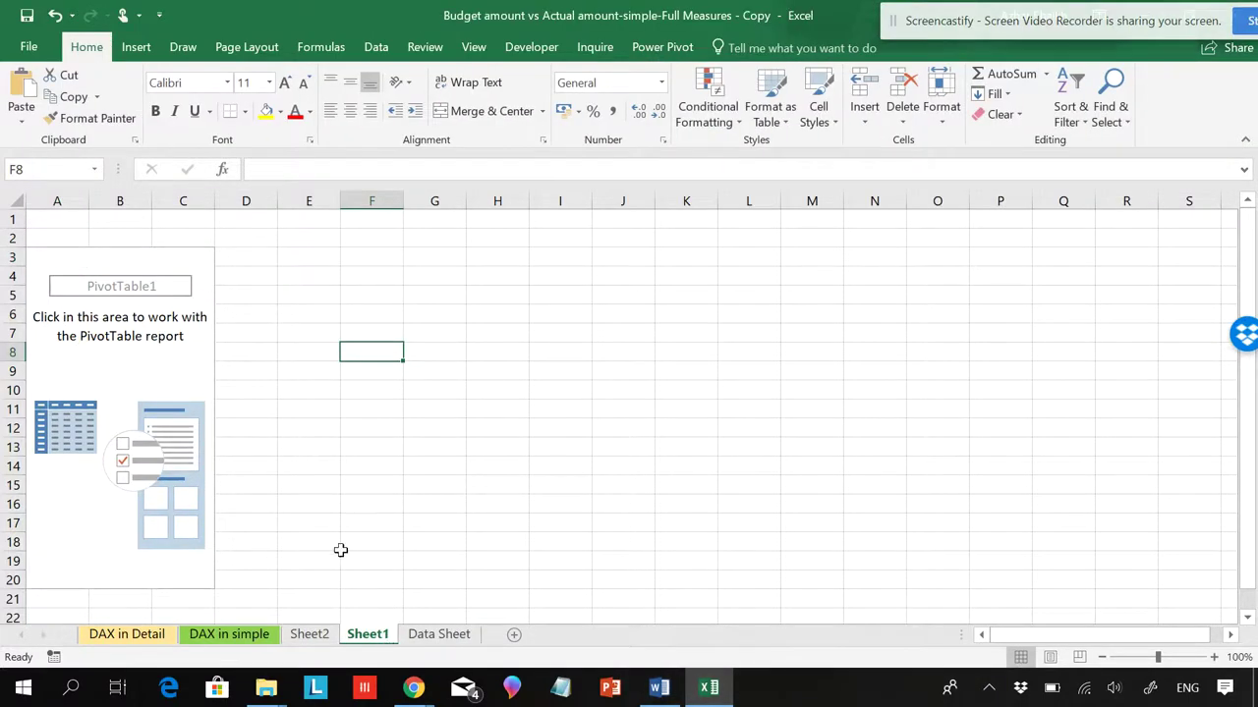
{"action": "left_click", "coordinate": [163, 356]}
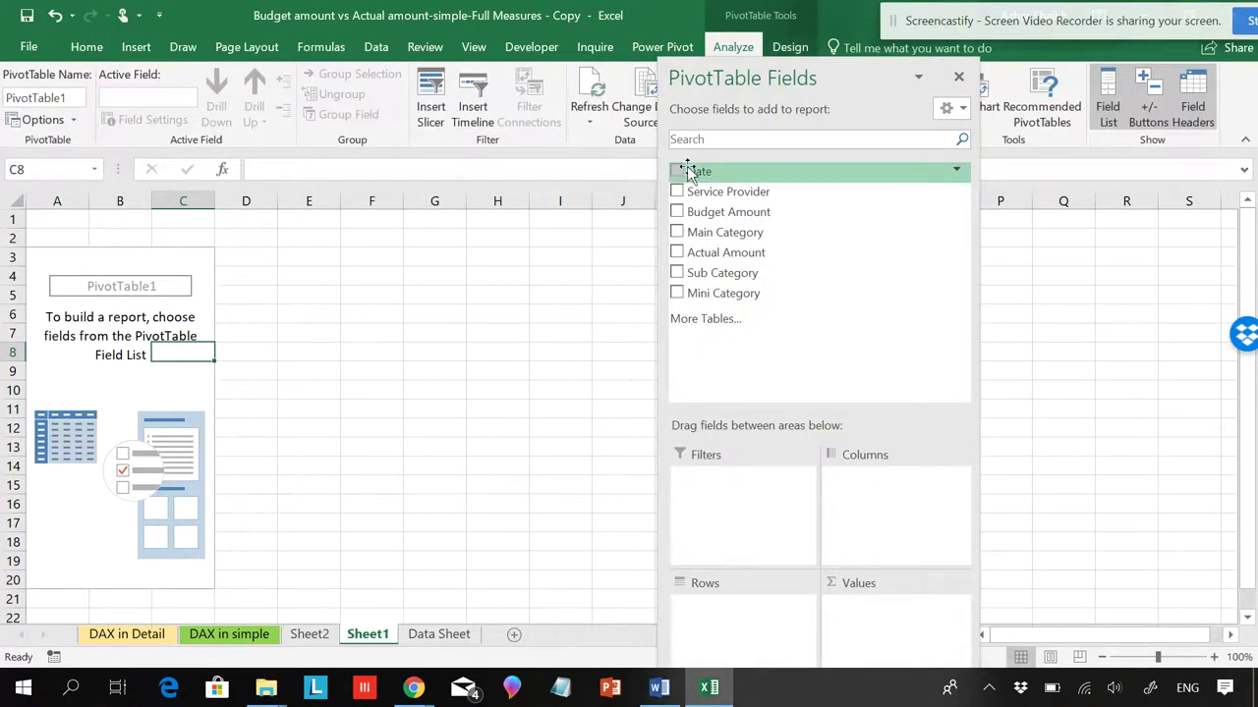
{"action": "right_click", "coordinate": [695, 171]}
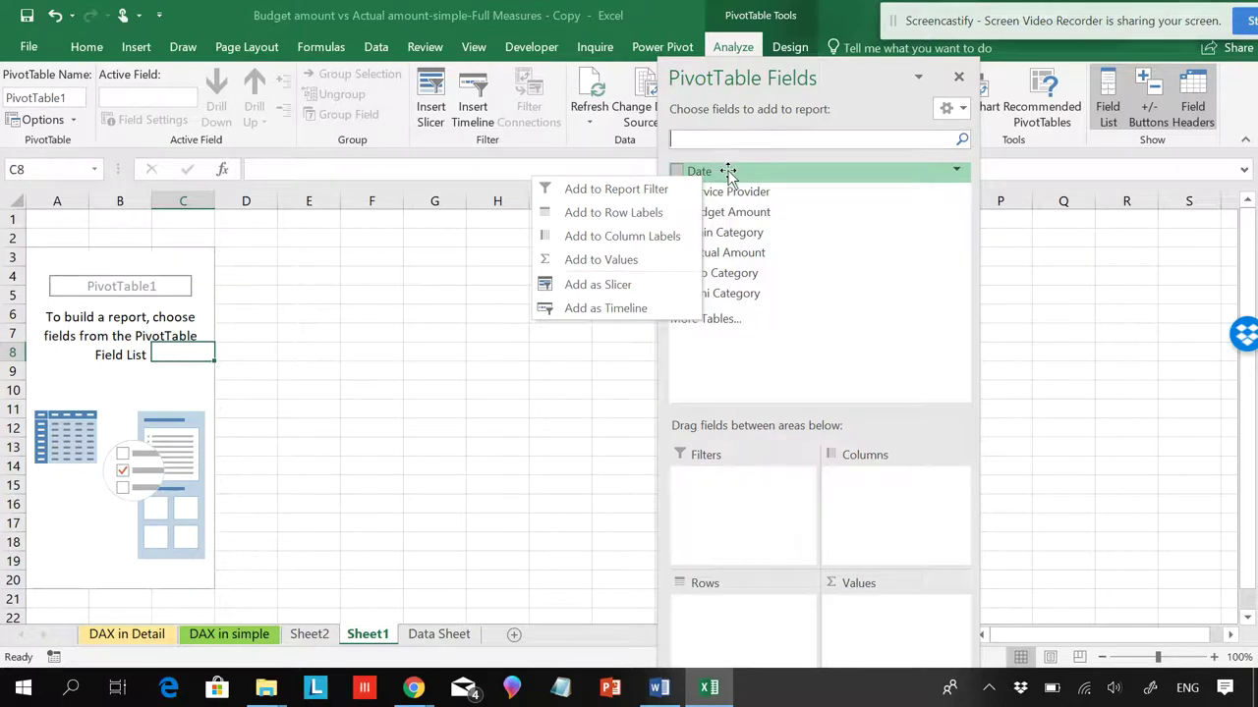
View the blank measure form for the MAIN_DATA table on Sheet2 and cancel it without adding a measure.
{"action": "left_click", "coordinate": [310, 634]}
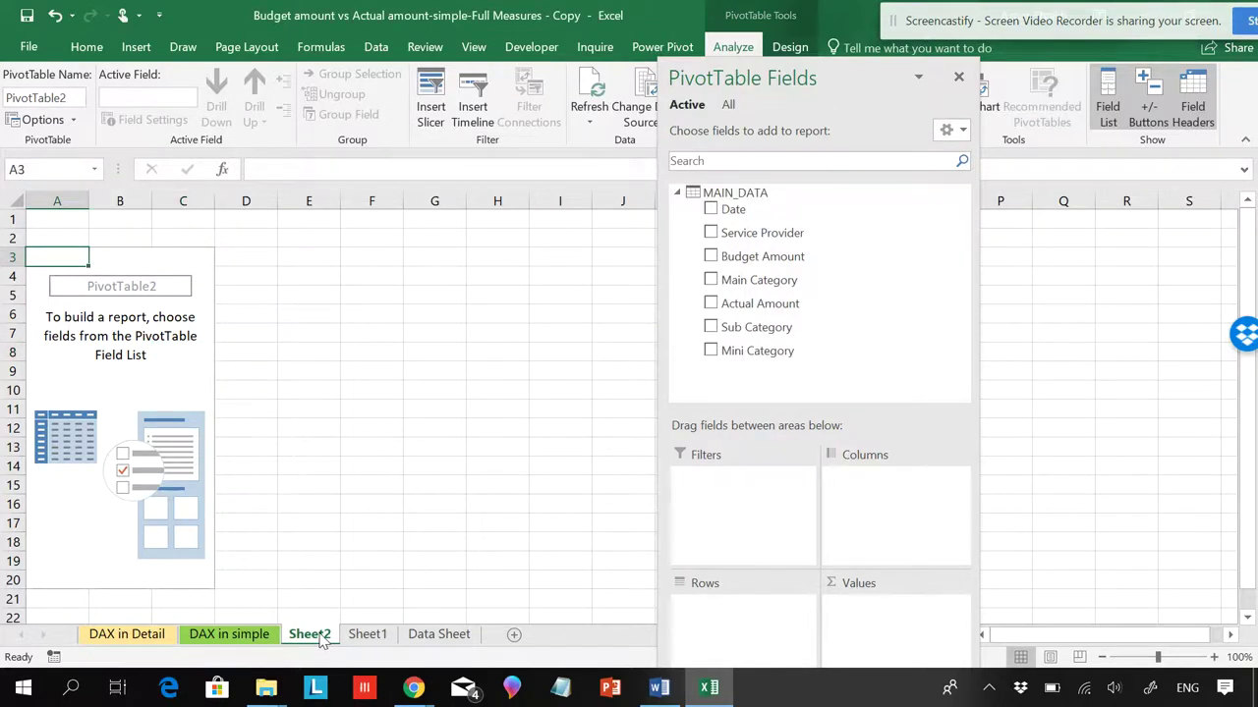
{"action": "right_click", "coordinate": [743, 199]}
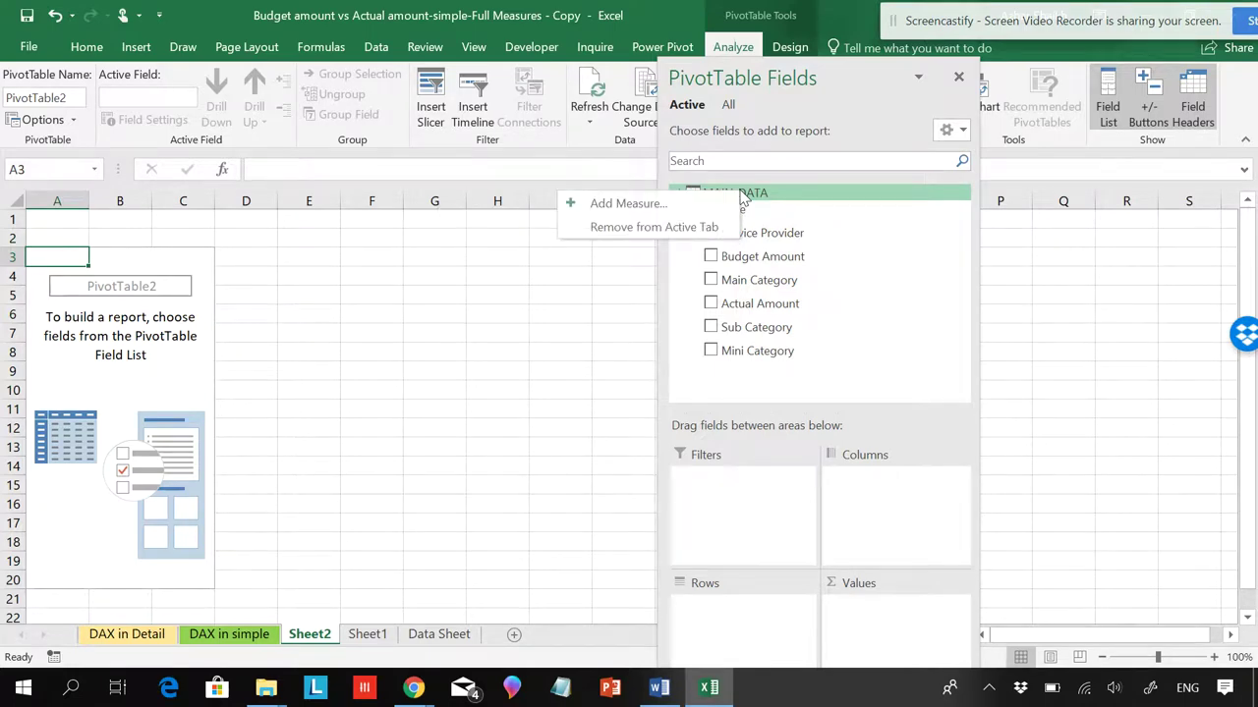
{"action": "left_click", "coordinate": [629, 203]}
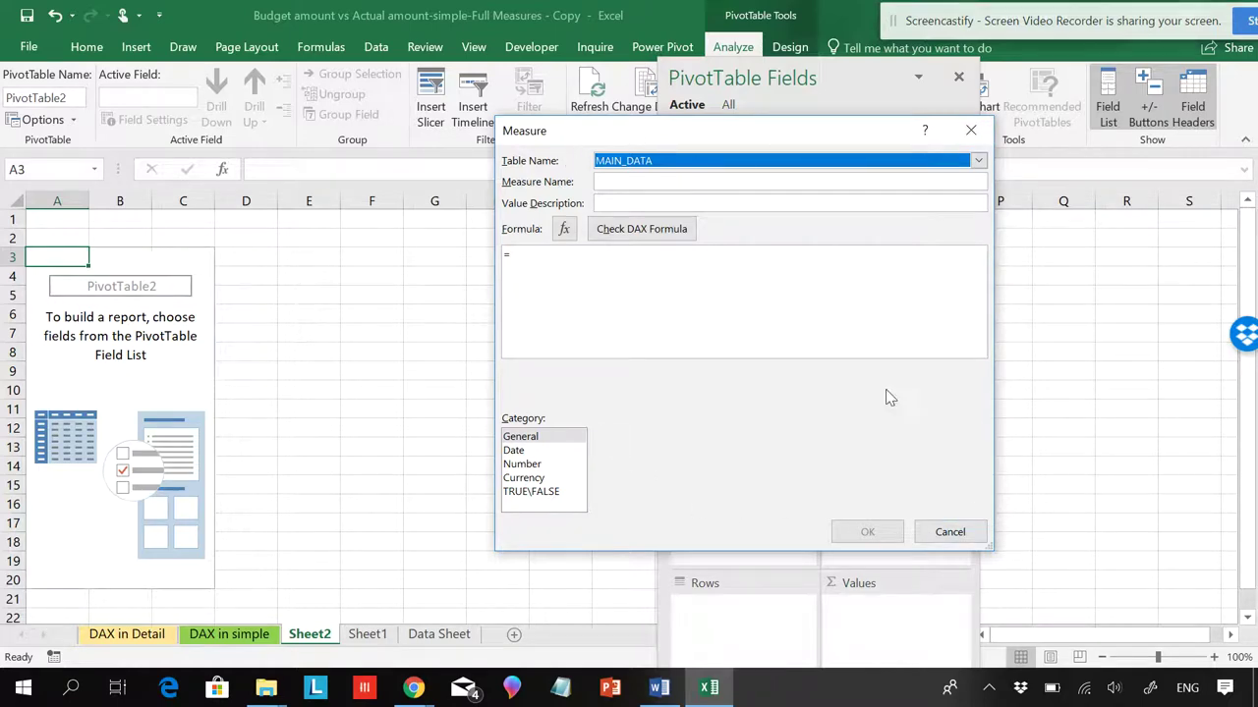
{"action": "left_click", "coordinate": [949, 531]}
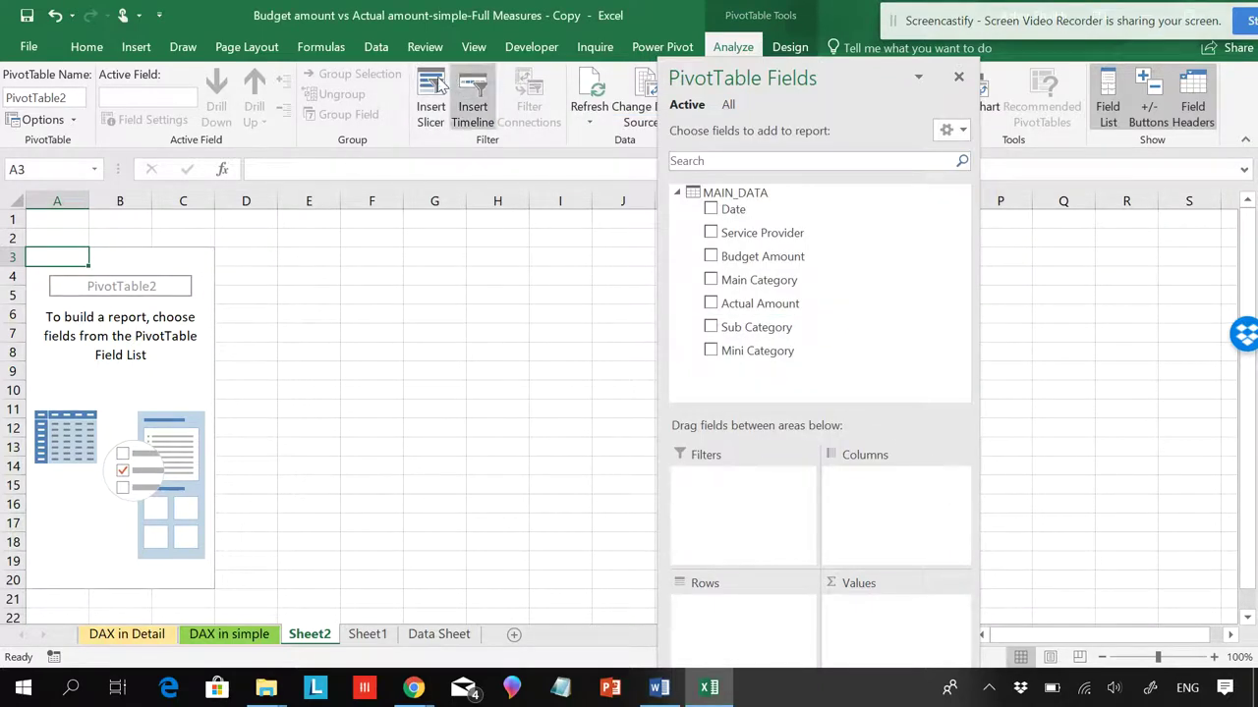
Inspect the calculation area beneath the MAIN_DATA columns in the Power Pivot data model window, then close that window.
{"action": "left_click_drag", "start_coordinate": [817, 70], "coordinate": [815, 120]}
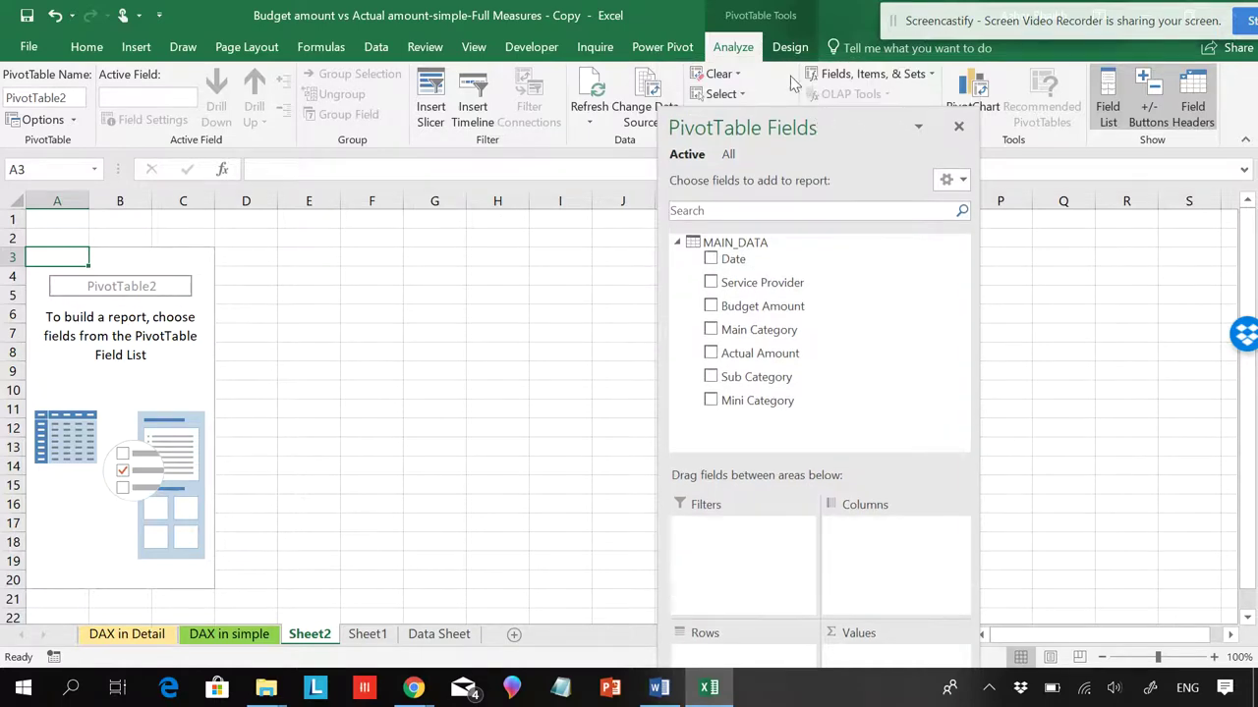
{"action": "left_click", "coordinate": [662, 48]}
{"action": "left_click", "coordinate": [10, 102]}
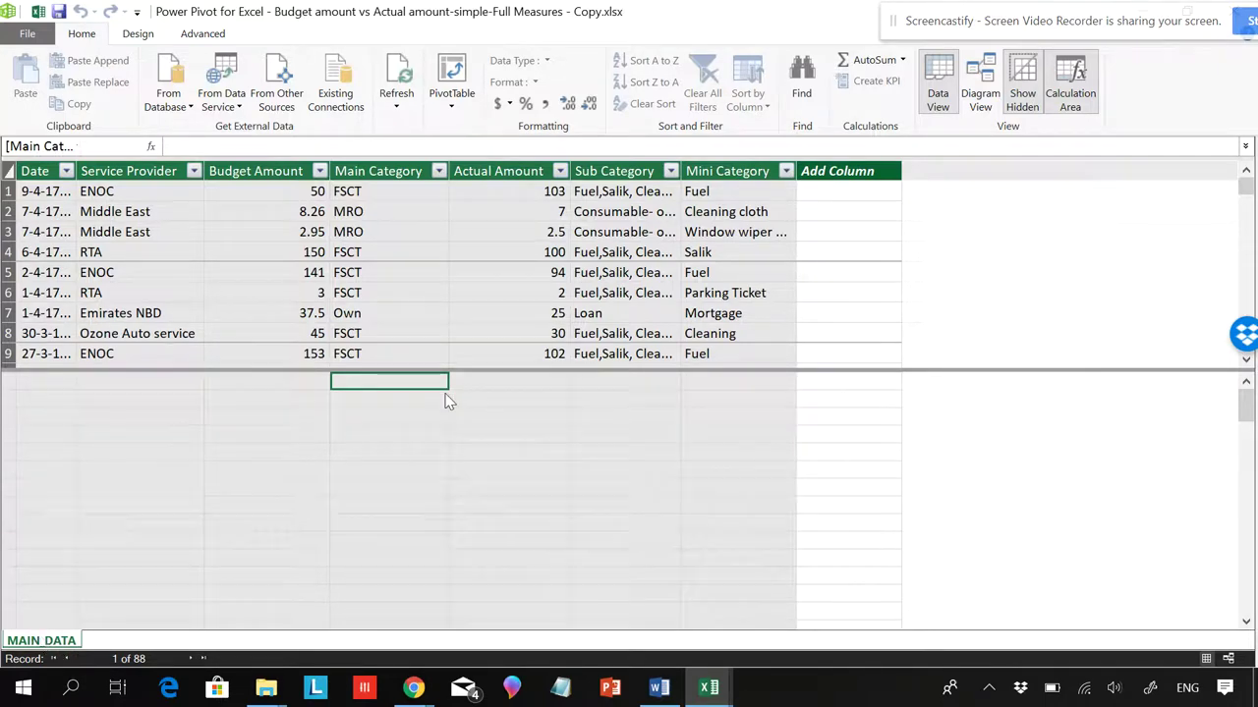
{"action": "left_click", "coordinate": [121, 378]}
{"action": "left_click", "coordinate": [322, 389]}
{"action": "left_click", "coordinate": [394, 382]}
{"action": "left_click", "coordinate": [579, 384]}
{"action": "left_click", "coordinate": [531, 382]}
{"action": "left_click", "coordinate": [621, 382]}
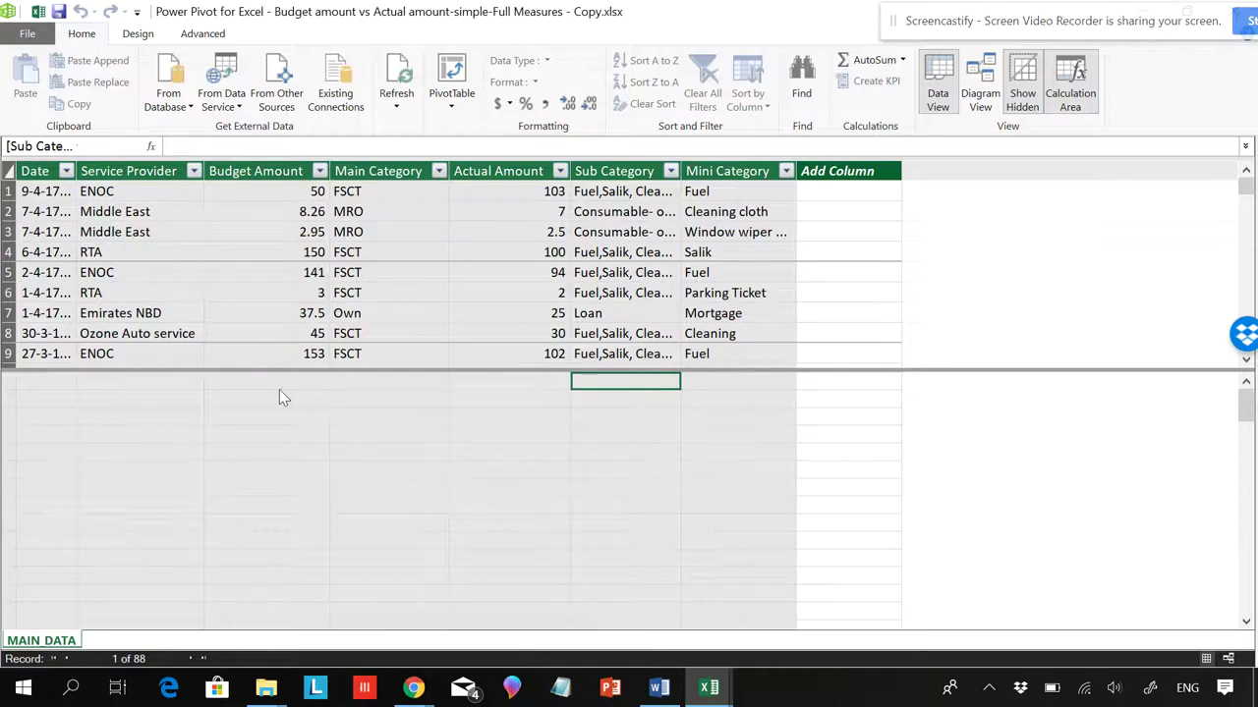
{"action": "double_click", "coordinate": [804, 23]}
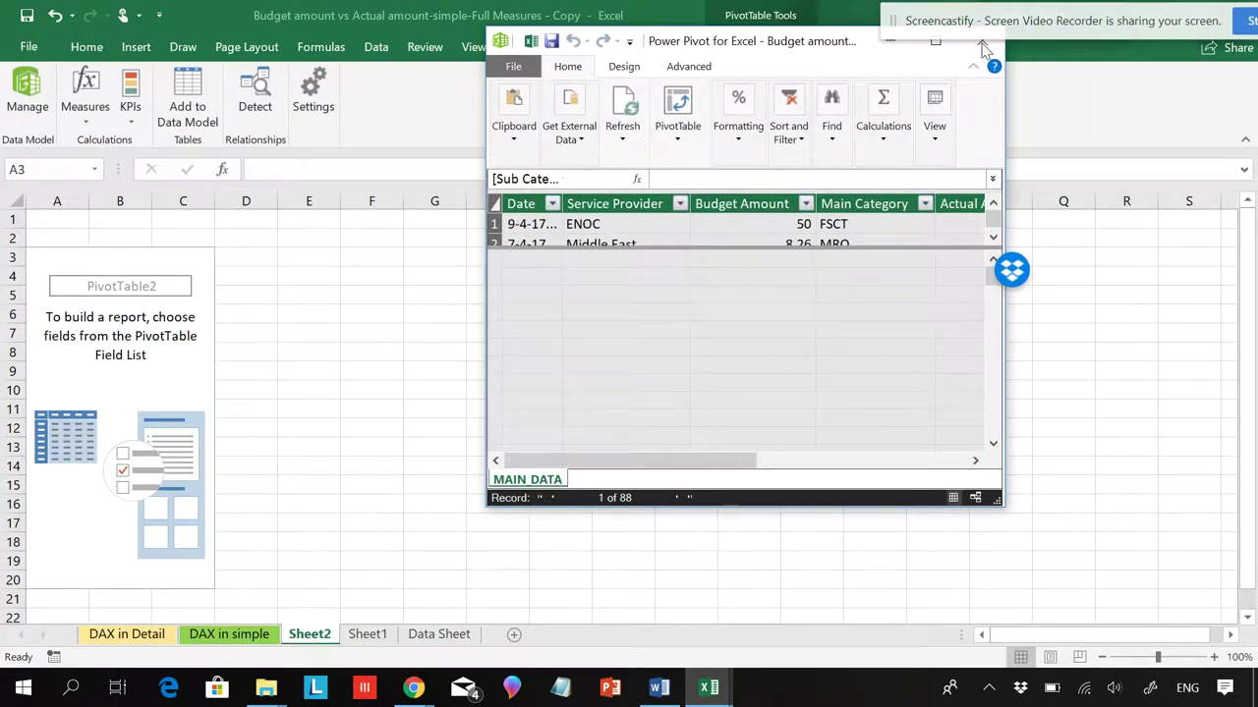
{"action": "left_click", "coordinate": [982, 41]}
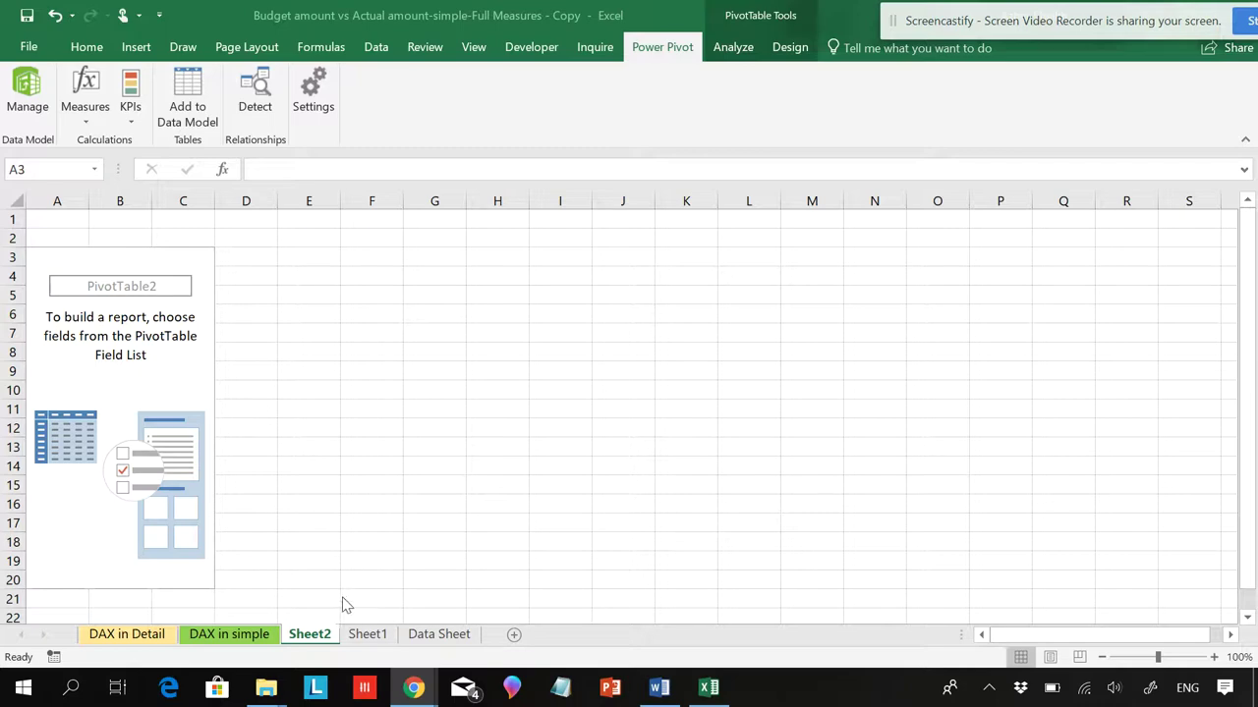
Move the PivotTable Fields pane clear of the Analyze commands and check the Fields, Items & Sets options for the Sheet2 PivotTable.
{"action": "left_click", "coordinate": [335, 635]}
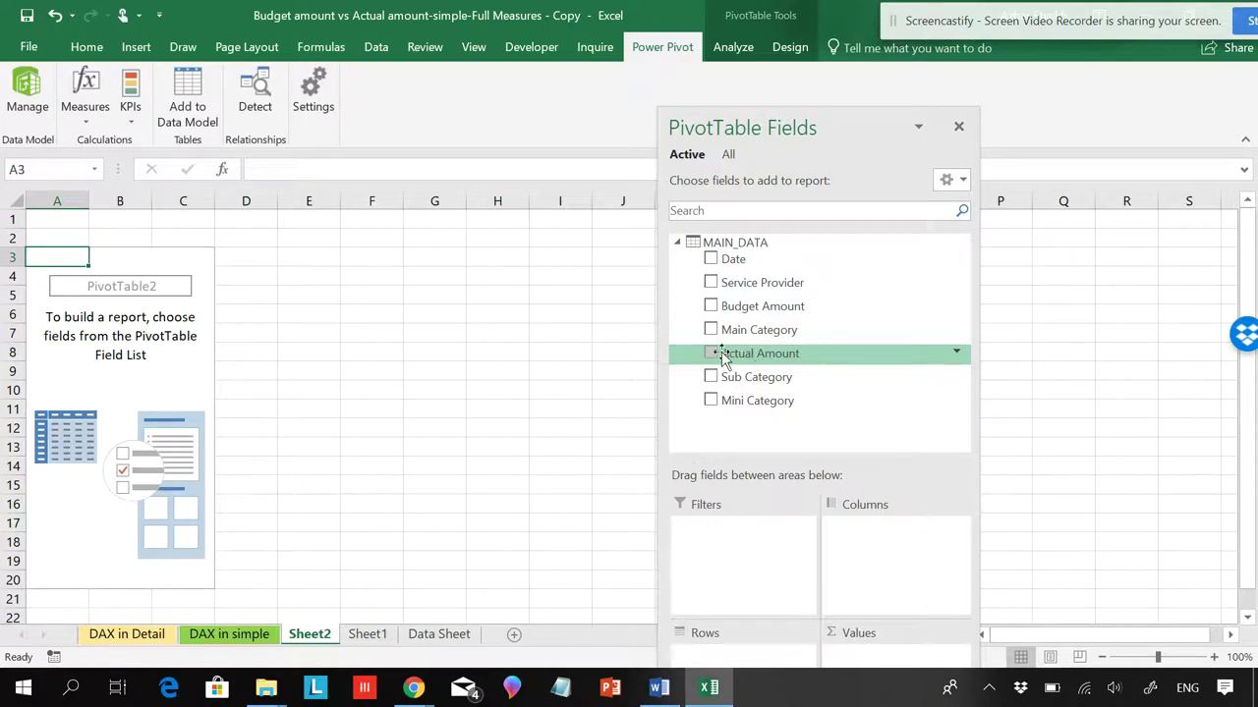
{"action": "left_click", "coordinate": [733, 47]}
{"action": "left_click_drag", "start_coordinate": [799, 131], "coordinate": [1026, 149]}
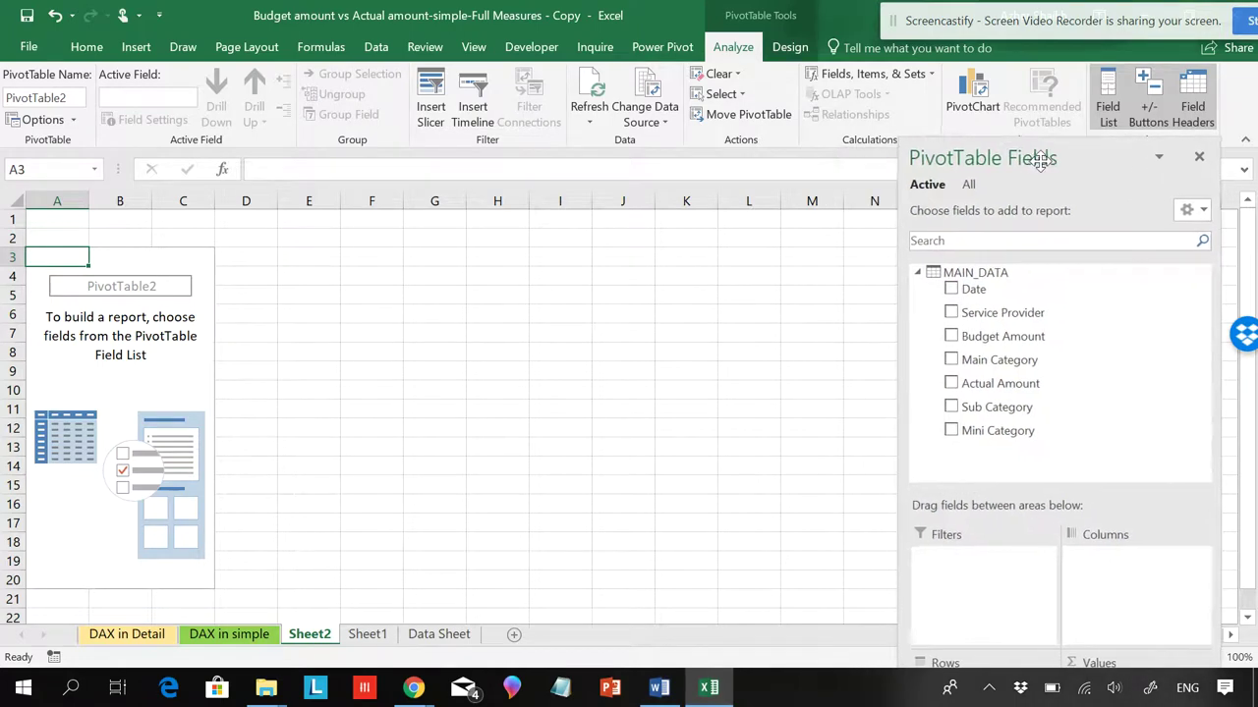
{"action": "left_click", "coordinate": [928, 77]}
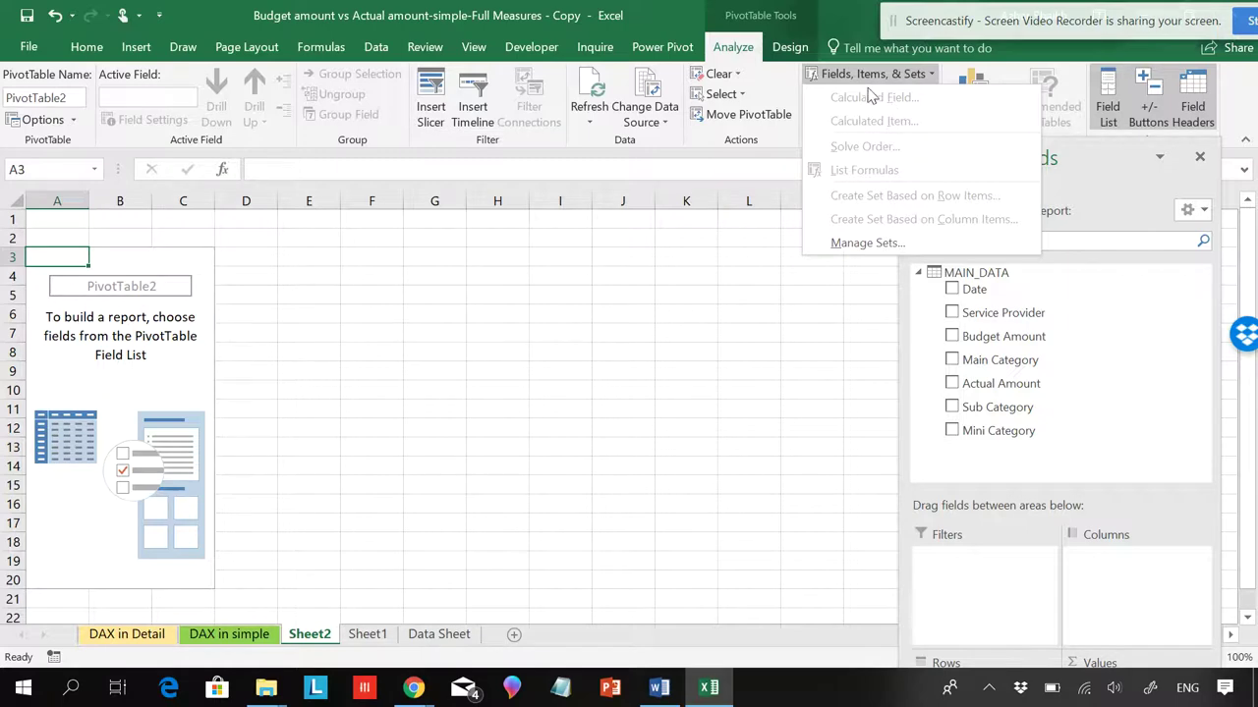
Add the Main Category field to the rows of the PivotTable on Sheet1.
{"action": "left_click", "coordinate": [370, 637]}
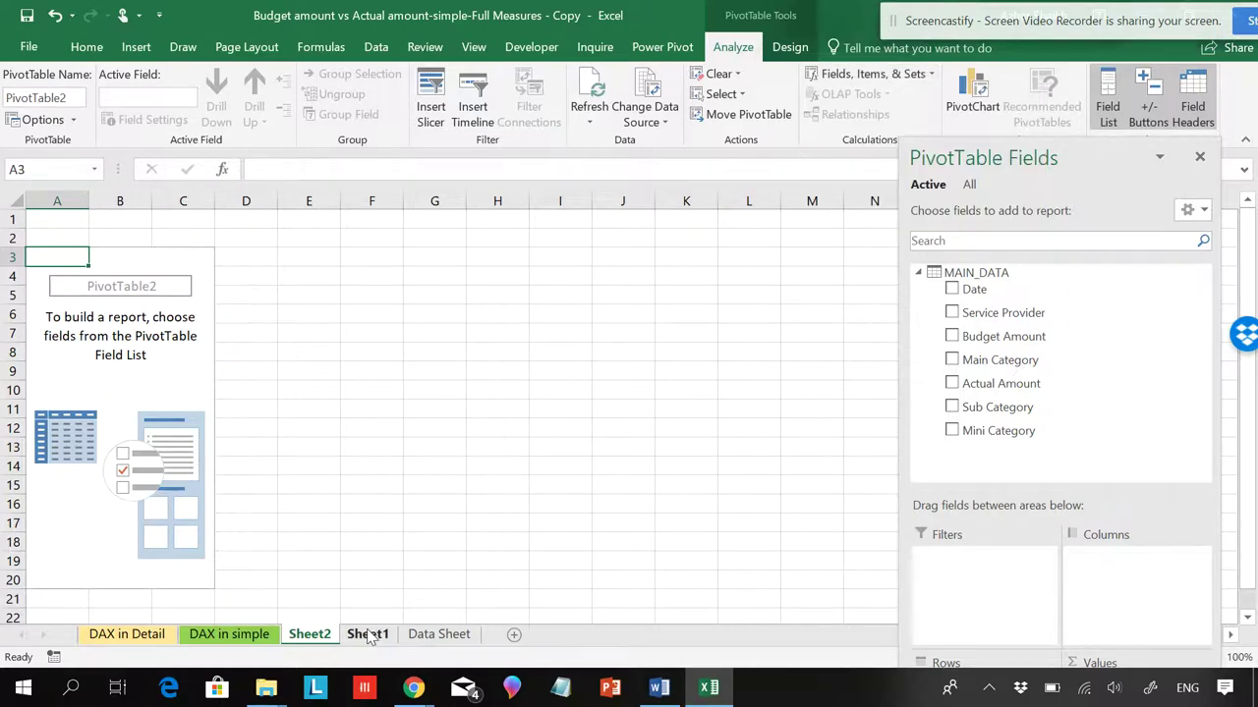
{"action": "left_click", "coordinate": [370, 636]}
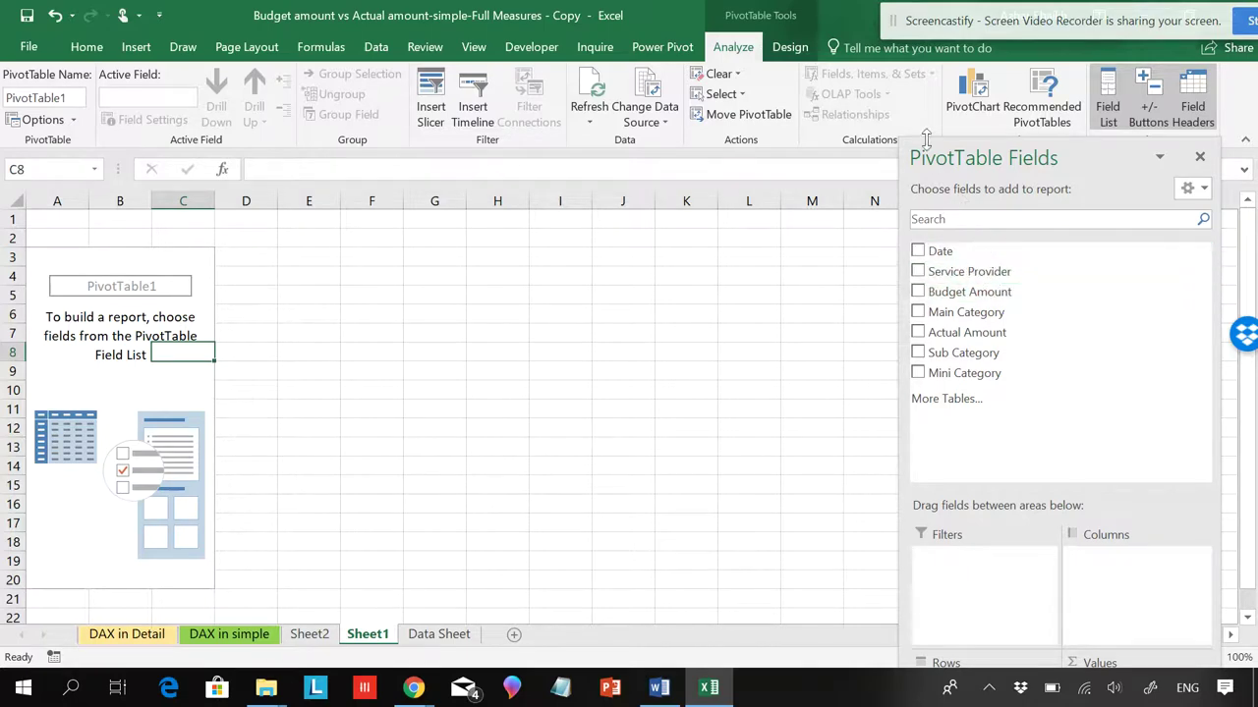
{"action": "left_click", "coordinate": [596, 413]}
{"action": "left_click", "coordinate": [211, 349]}
{"action": "left_click_drag", "start_coordinate": [963, 373], "coordinate": [1019, 657]}
{"action": "left_click", "coordinate": [924, 312]}
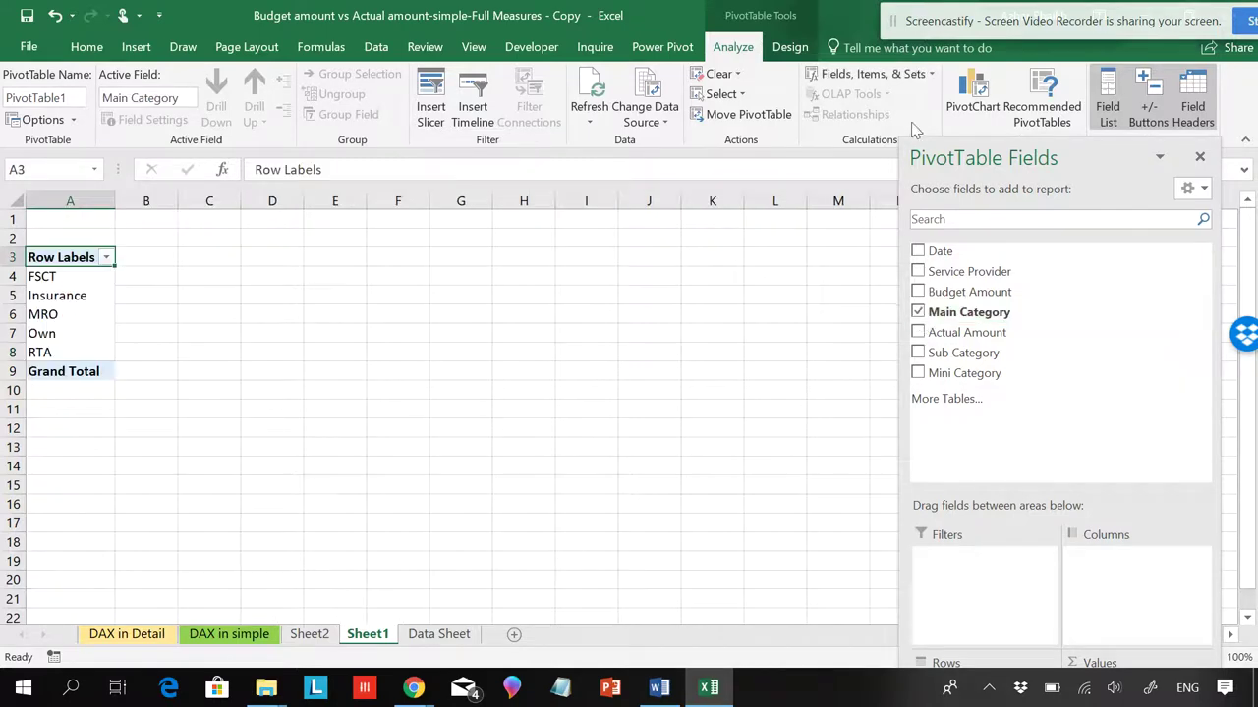
Insert a calculated field named Difference with the formula = 'Budget Amount' - 'Actual Amount' in the Sheet1 PivotTable.
{"action": "left_click", "coordinate": [931, 74]}
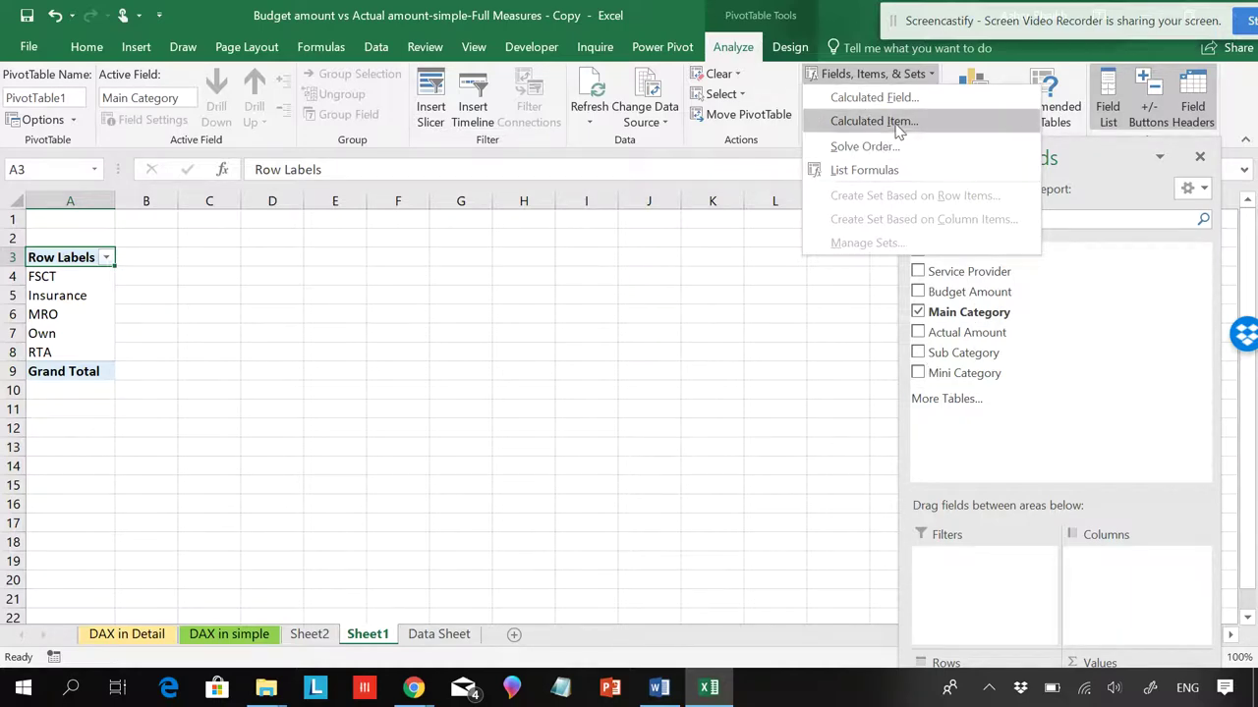
{"action": "left_click", "coordinate": [1142, 195]}
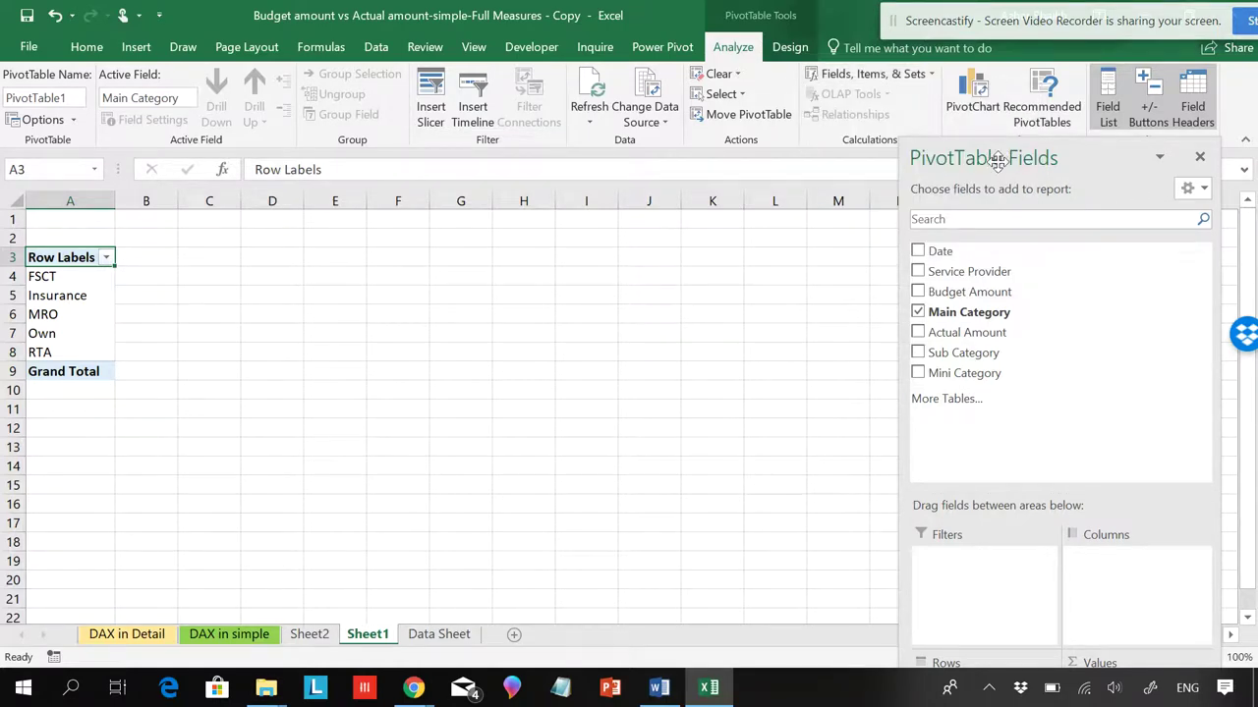
{"action": "left_click_drag", "start_coordinate": [999, 157], "coordinate": [995, 88]}
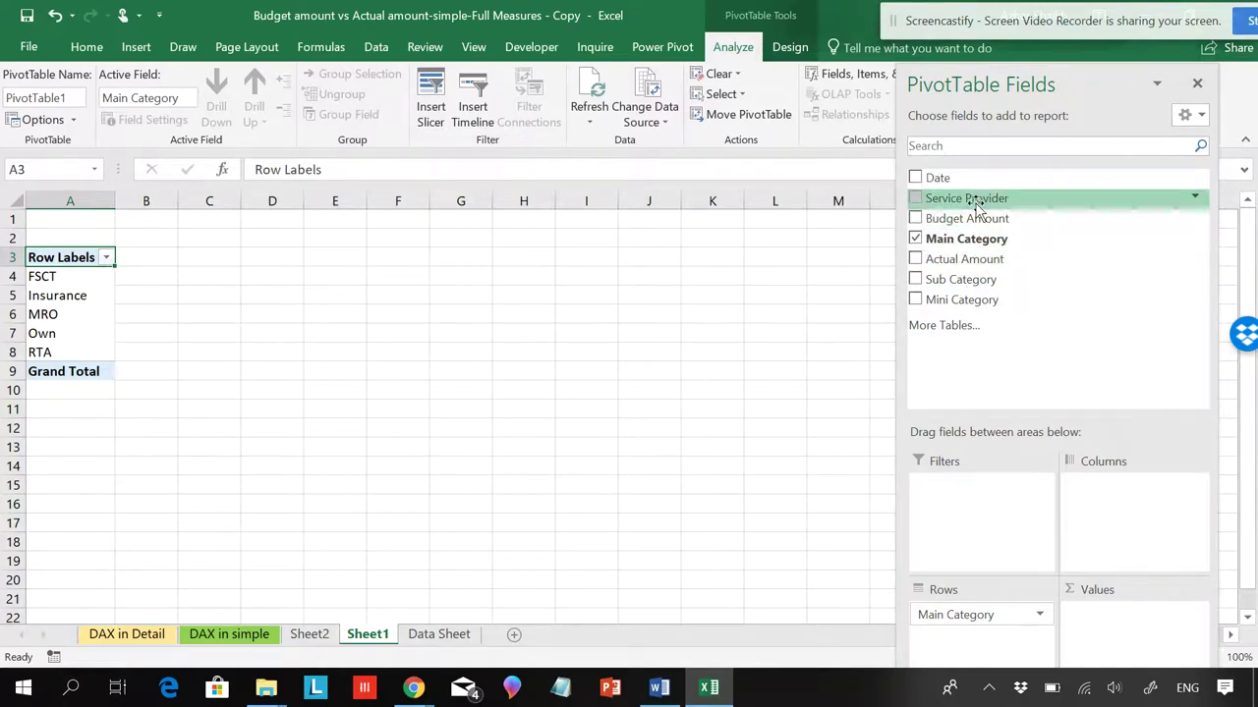
{"action": "left_click", "coordinate": [846, 75]}
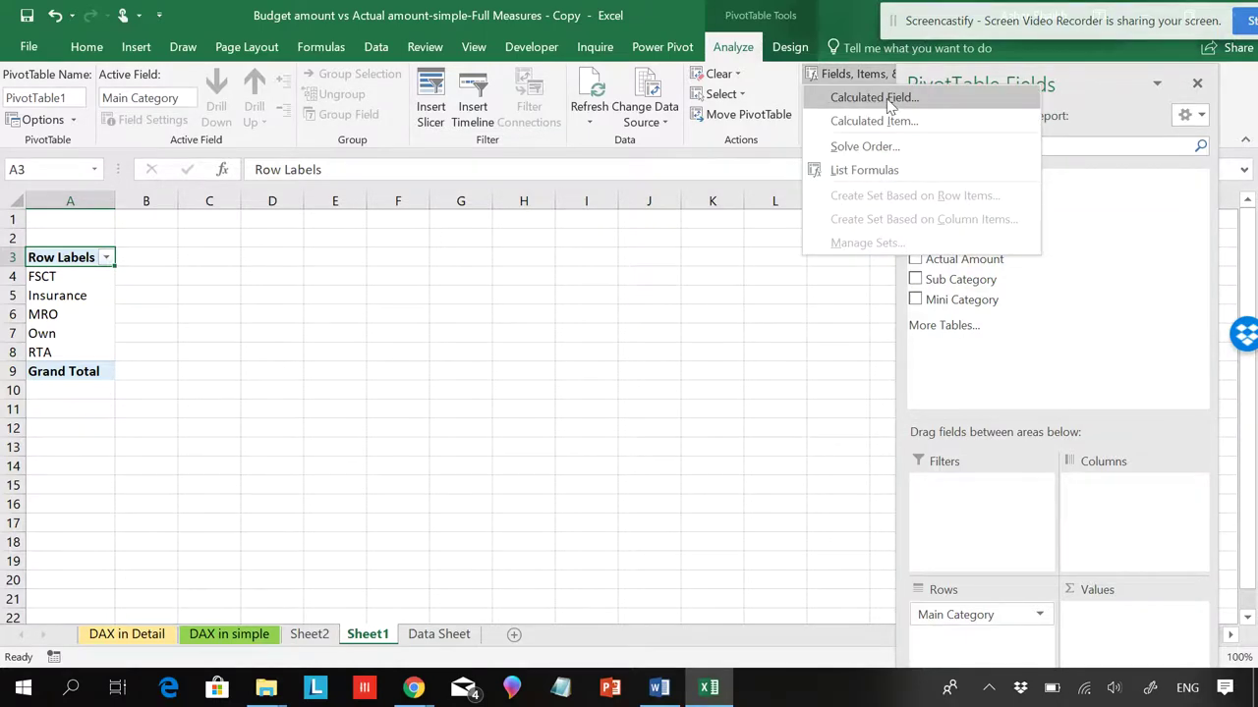
{"action": "left_click", "coordinate": [873, 97]}
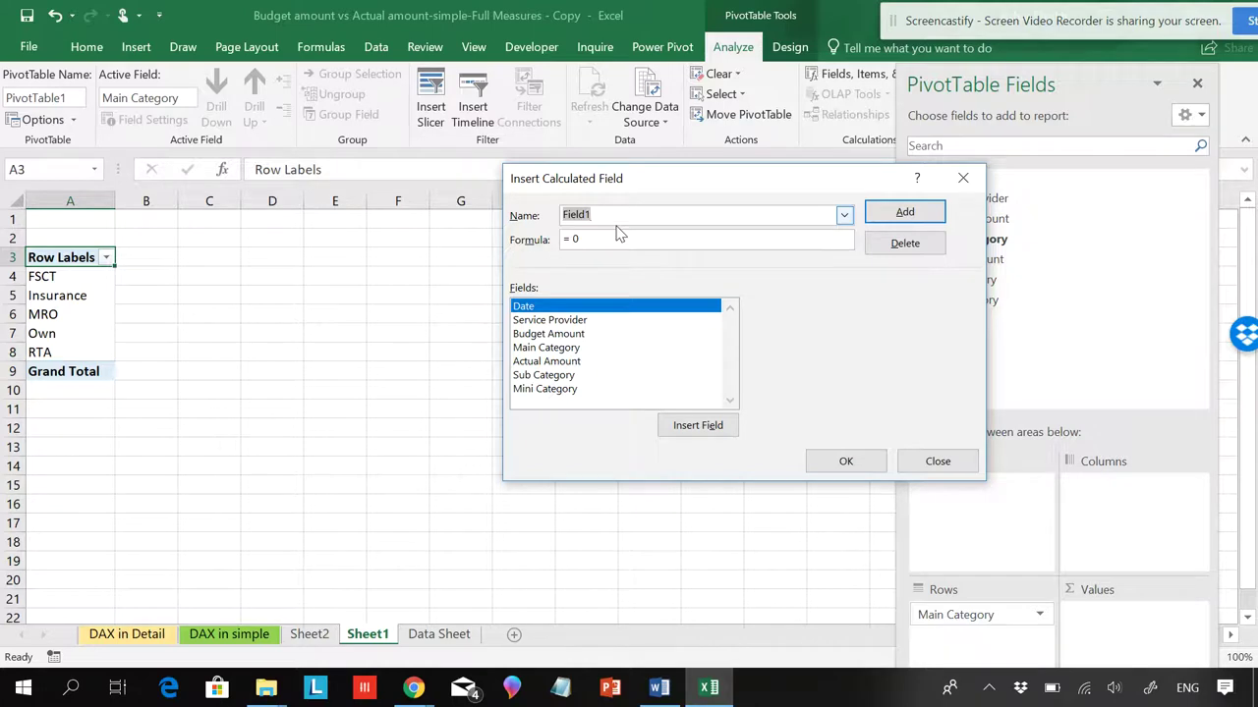
{"action": "type", "text": "Difference"}
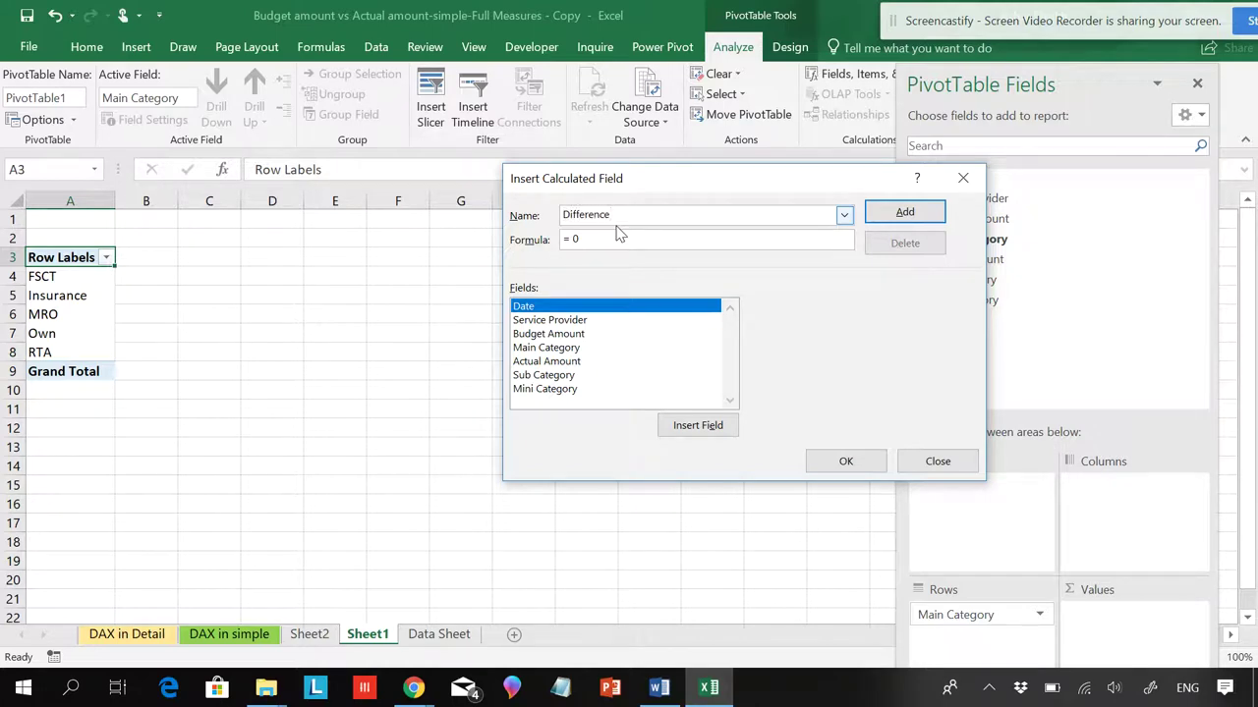
{"action": "left_click", "coordinate": [620, 245]}
{"action": "double_click", "coordinate": [558, 334]}
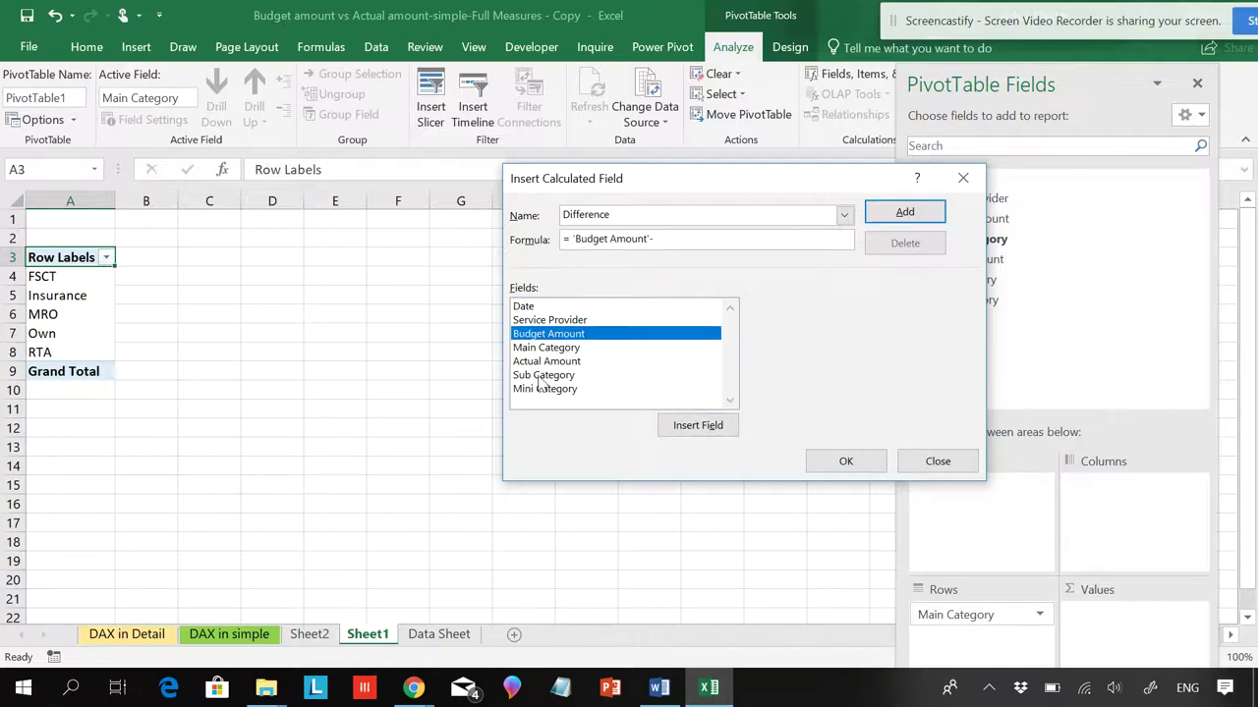
{"action": "double_click", "coordinate": [550, 362]}
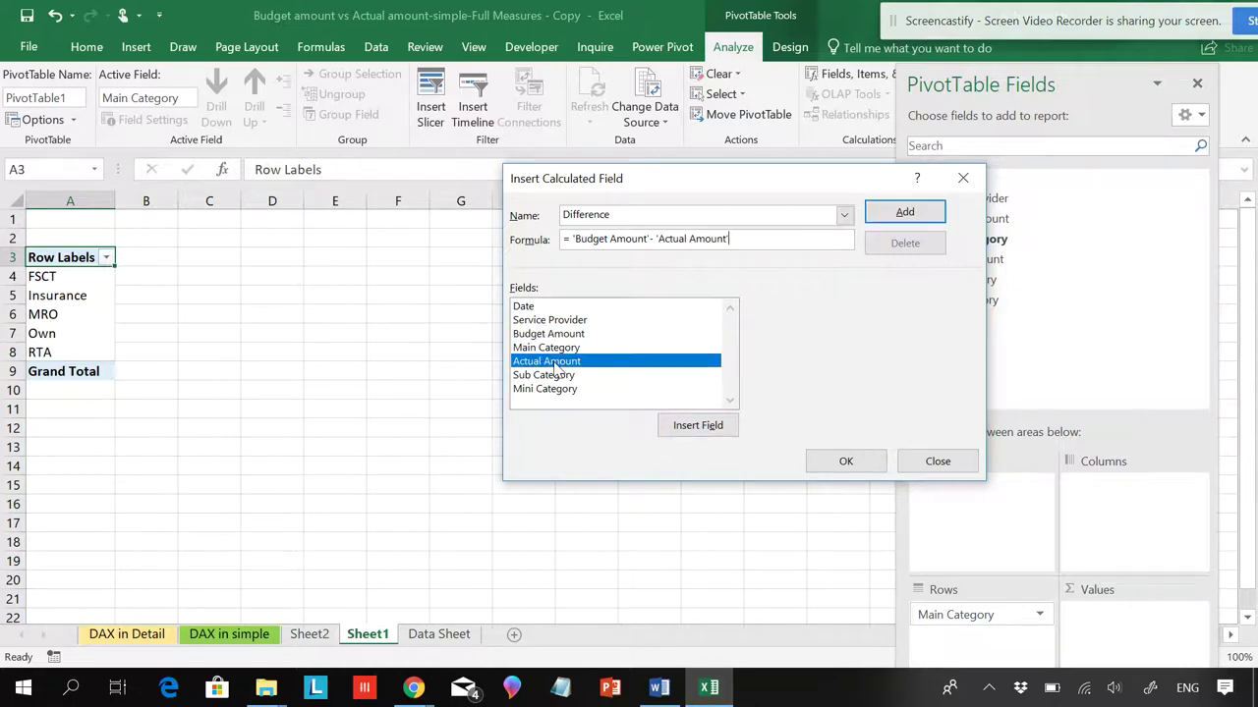
{"action": "left_click", "coordinate": [841, 463]}
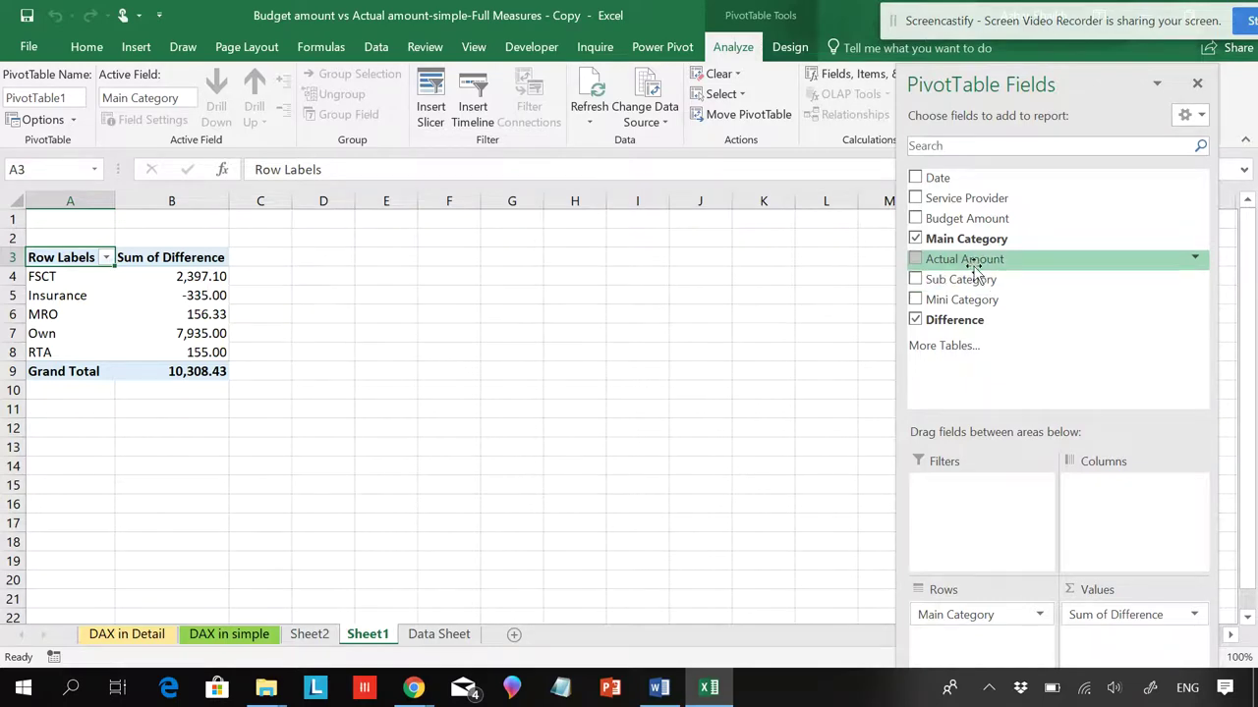
Add Budget Amount and Actual Amount to the PivotTable values and place Sum of Difference after them.
{"action": "left_click", "coordinate": [917, 219]}
{"action": "left_click", "coordinate": [916, 260]}
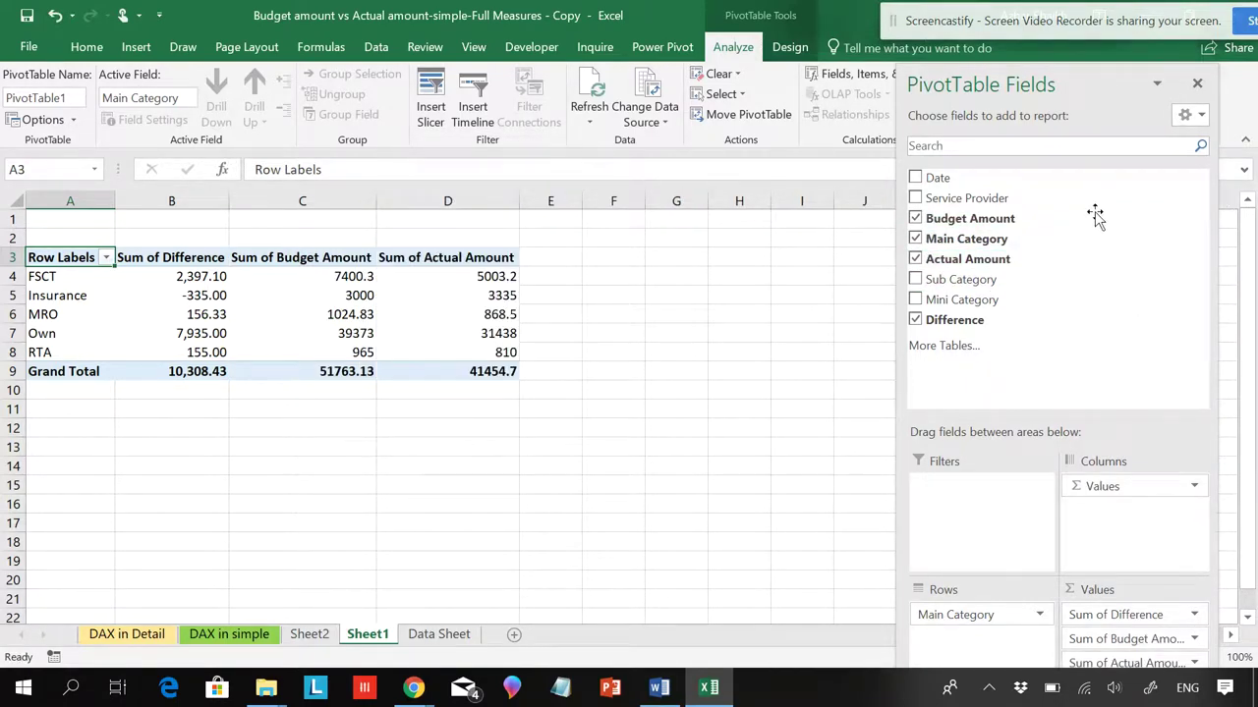
{"action": "left_click_drag", "start_coordinate": [1090, 85], "coordinate": [1038, 246]}
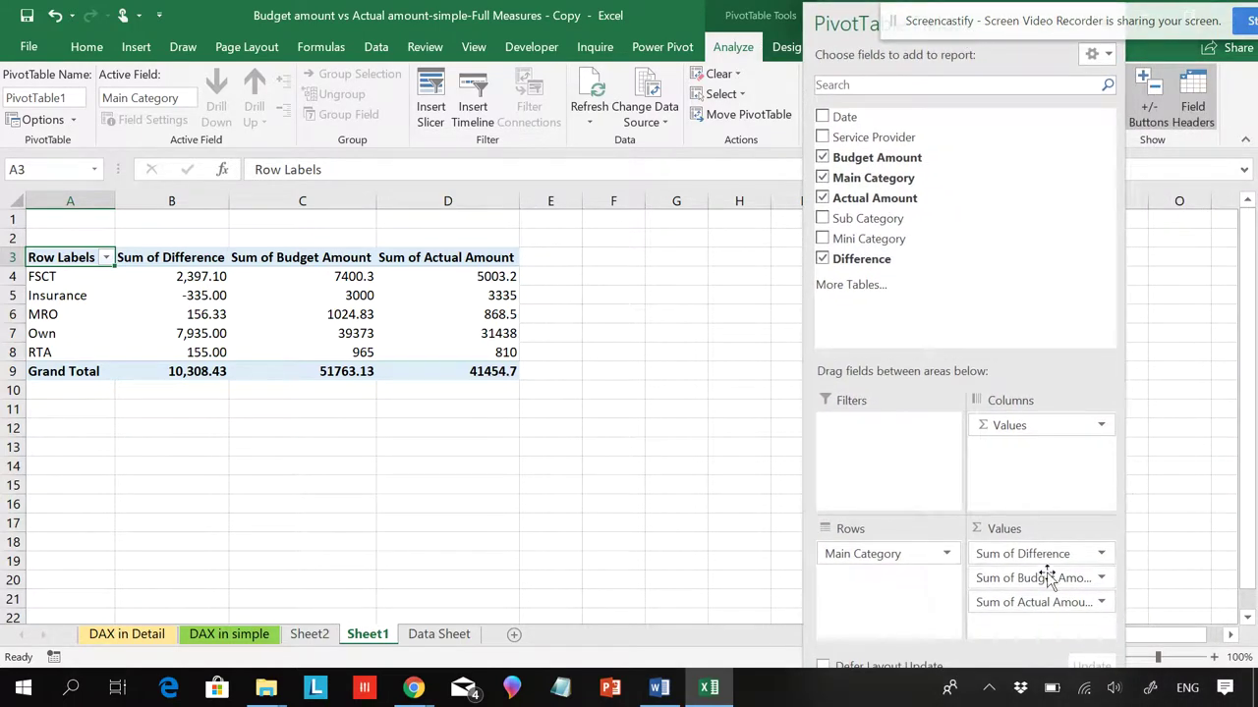
{"action": "left_click_drag", "start_coordinate": [1025, 554], "coordinate": [1024, 626]}
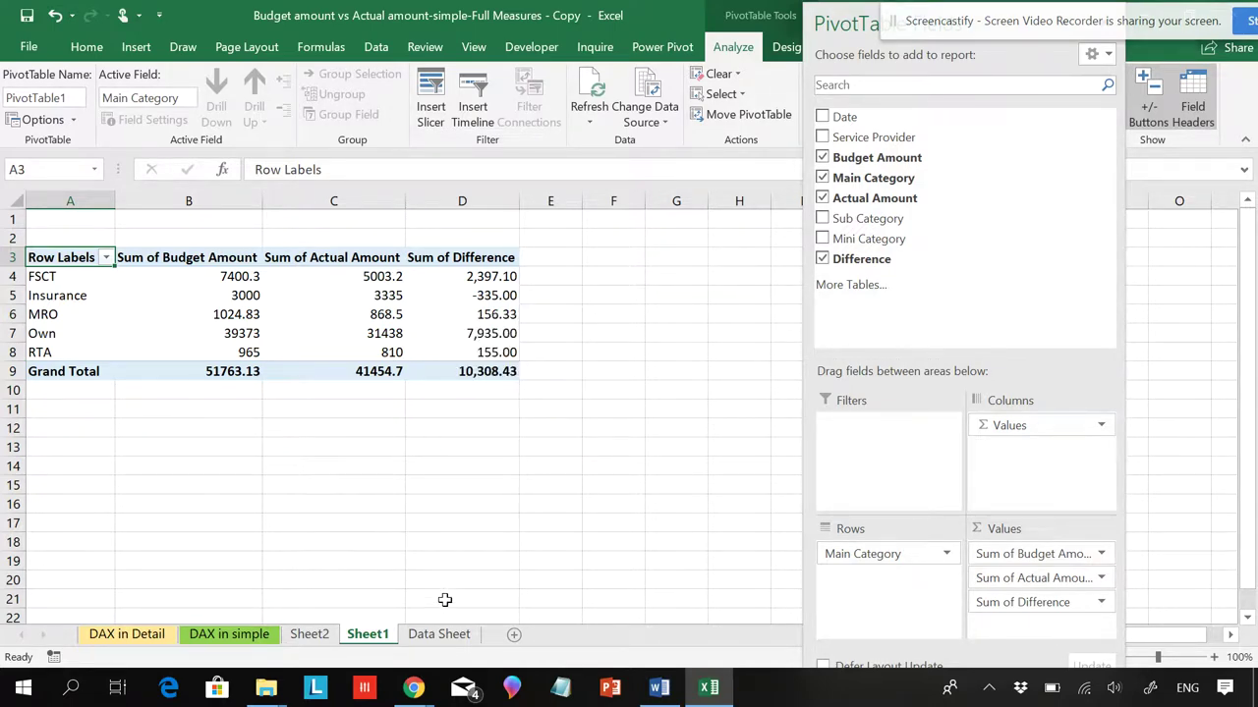
Bring up the Add Measure form from the MAIN_DATA table of the Sheet2 PivotTable and cancel it.
{"action": "left_click", "coordinate": [310, 637]}
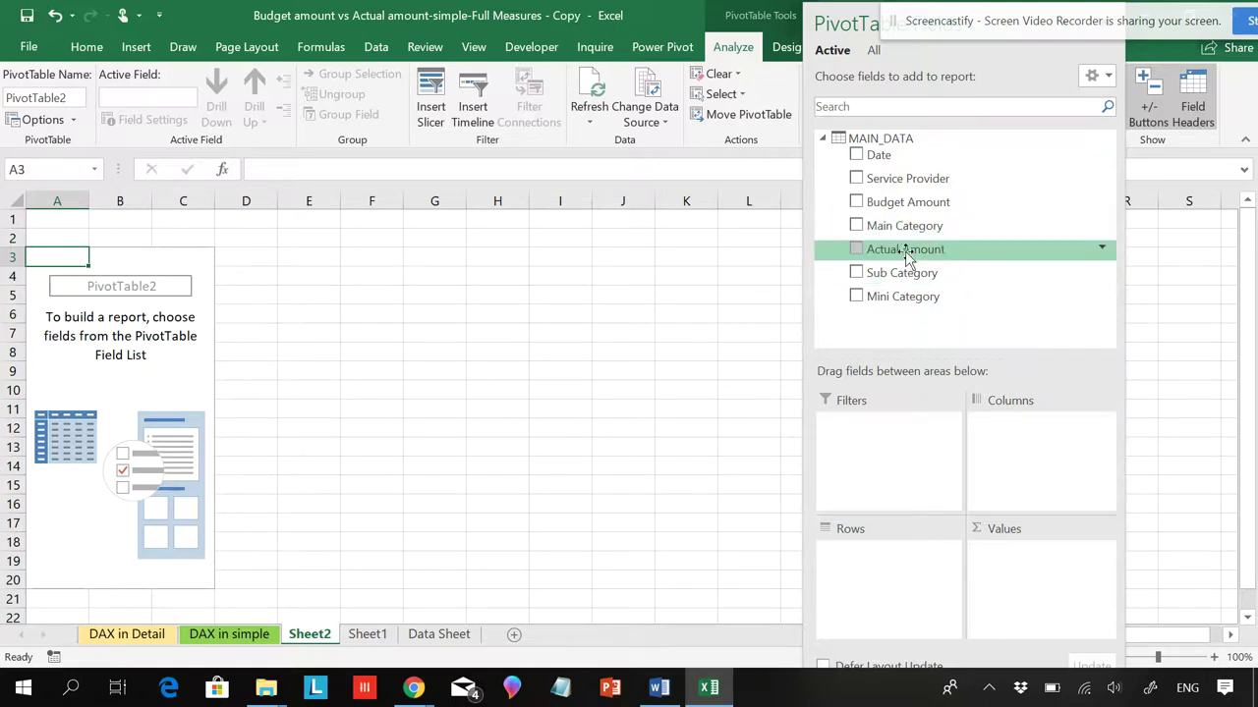
{"action": "right_click", "coordinate": [853, 140]}
{"action": "left_click", "coordinate": [794, 147]}
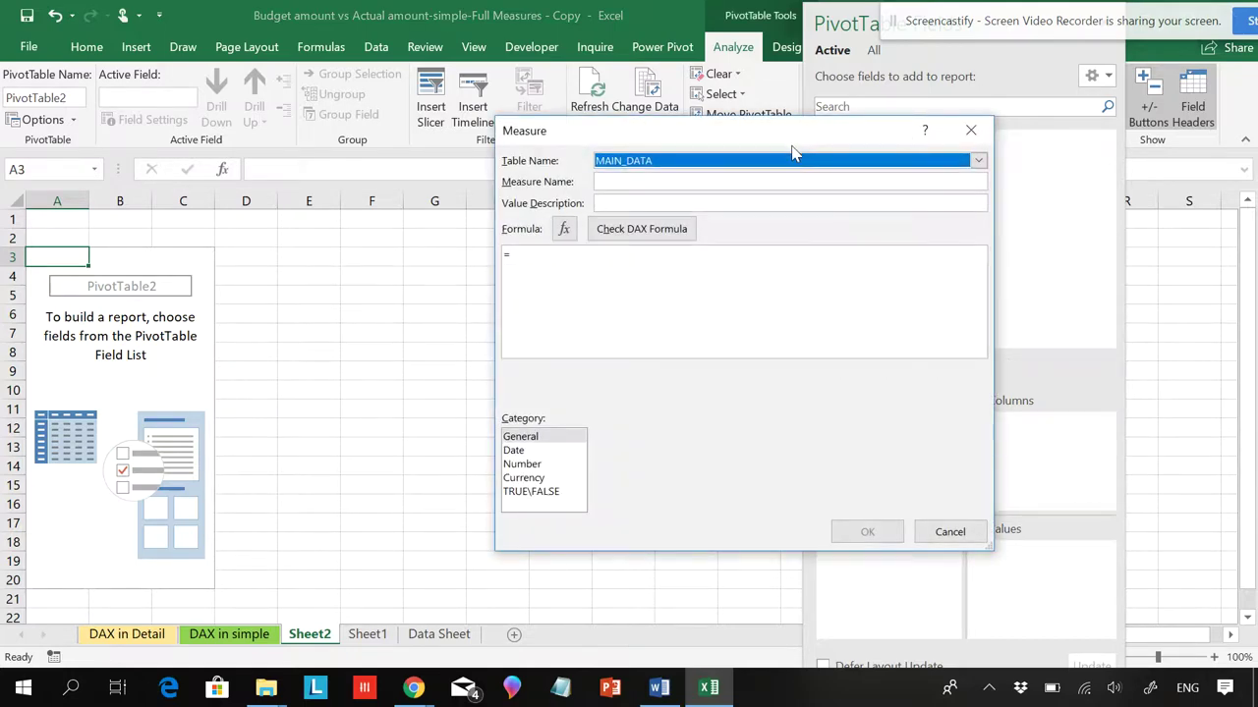
{"action": "left_click", "coordinate": [948, 532]}
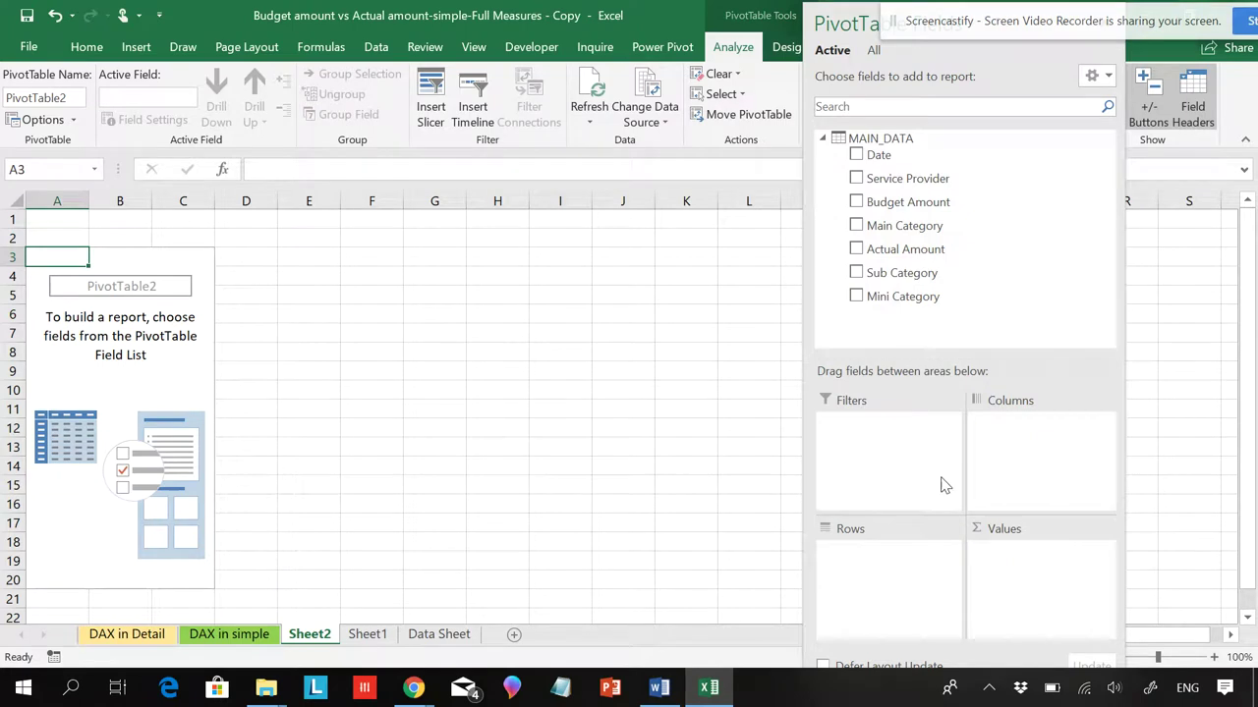
{"action": "left_click", "coordinate": [660, 46]}
{"action": "left_click", "coordinate": [98, 120]}
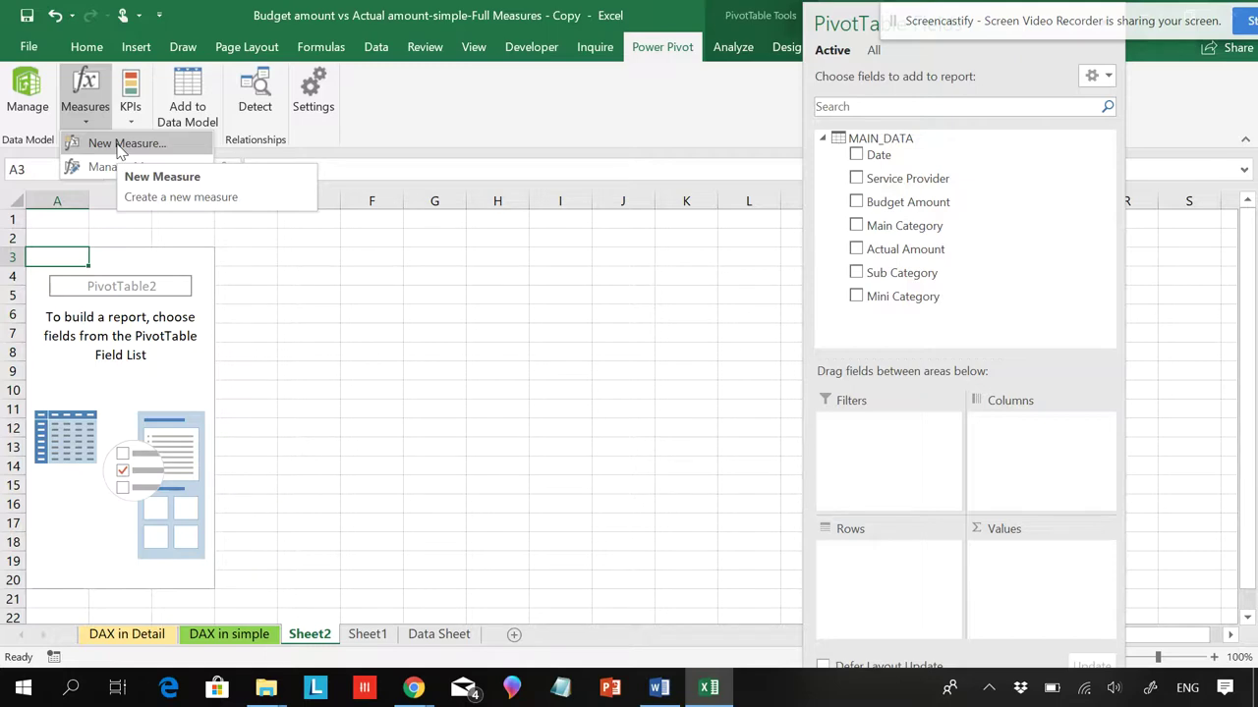
{"action": "left_click", "coordinate": [118, 147]}
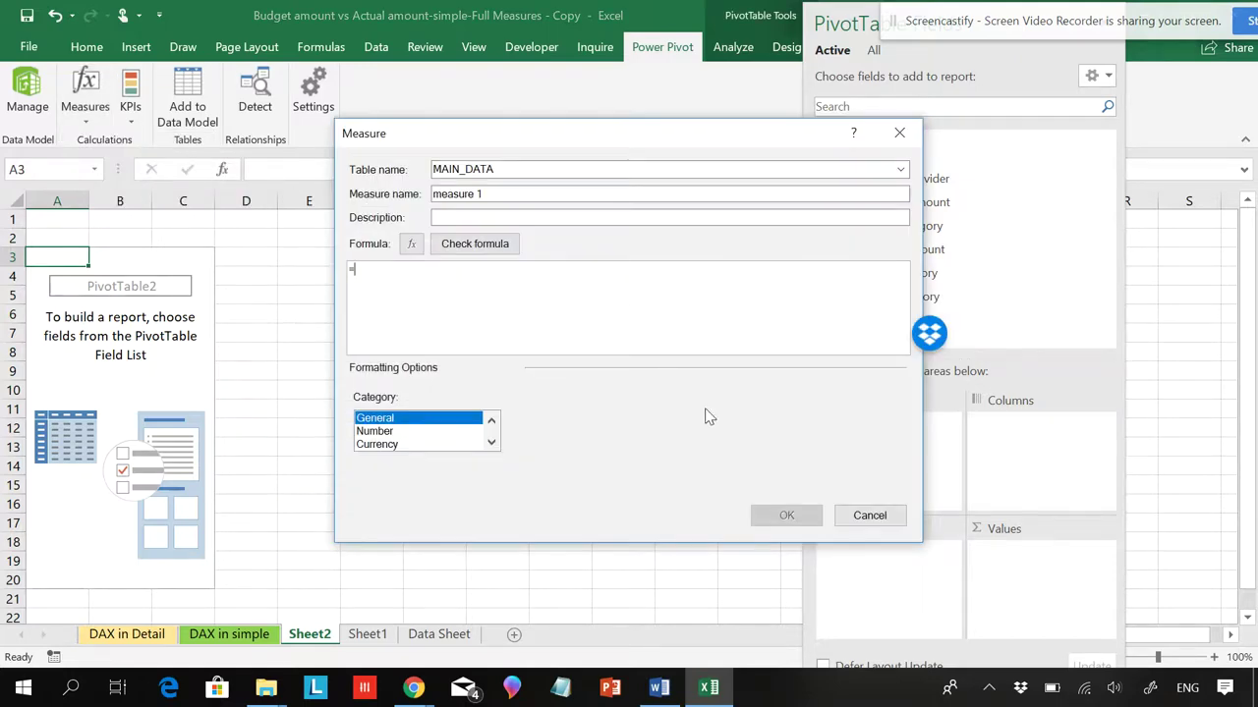
{"action": "left_click", "coordinate": [868, 515]}
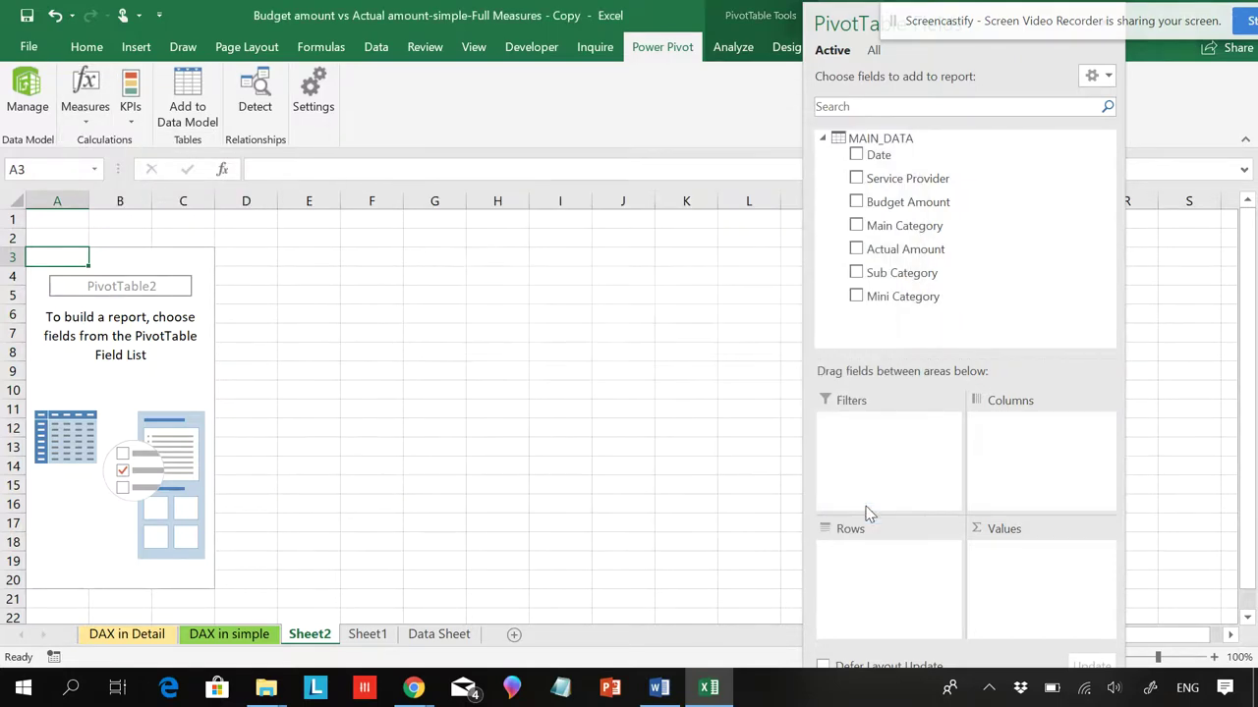
Start a new Power Pivot measure named Difference in MAIN_DATA, using the Number category with the 1000 separator.
{"action": "left_click", "coordinate": [84, 98]}
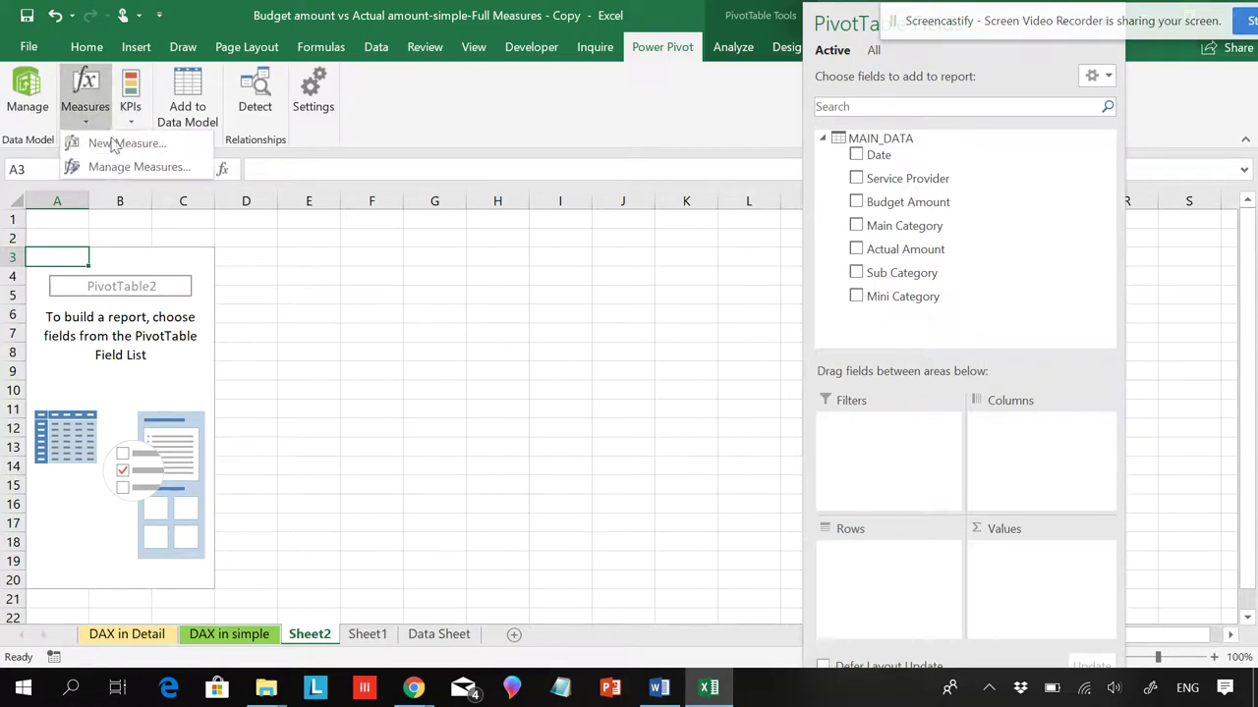
{"action": "left_click", "coordinate": [145, 147]}
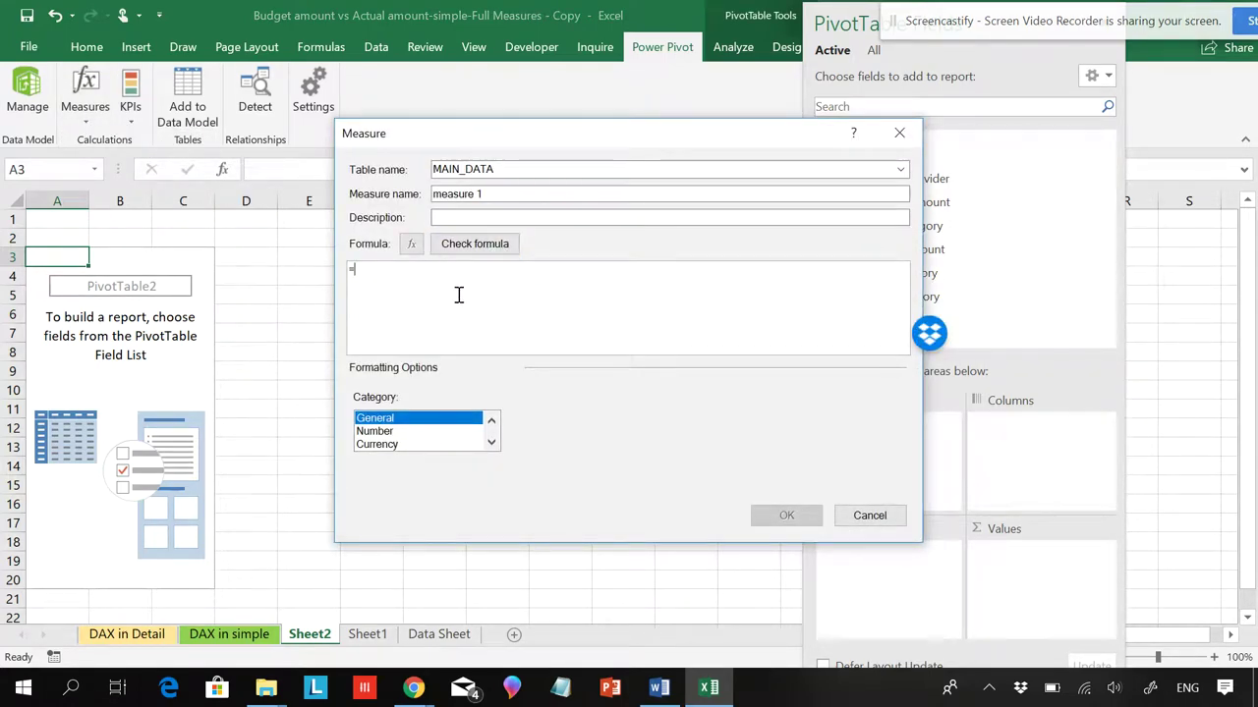
{"action": "left_click", "coordinate": [389, 432]}
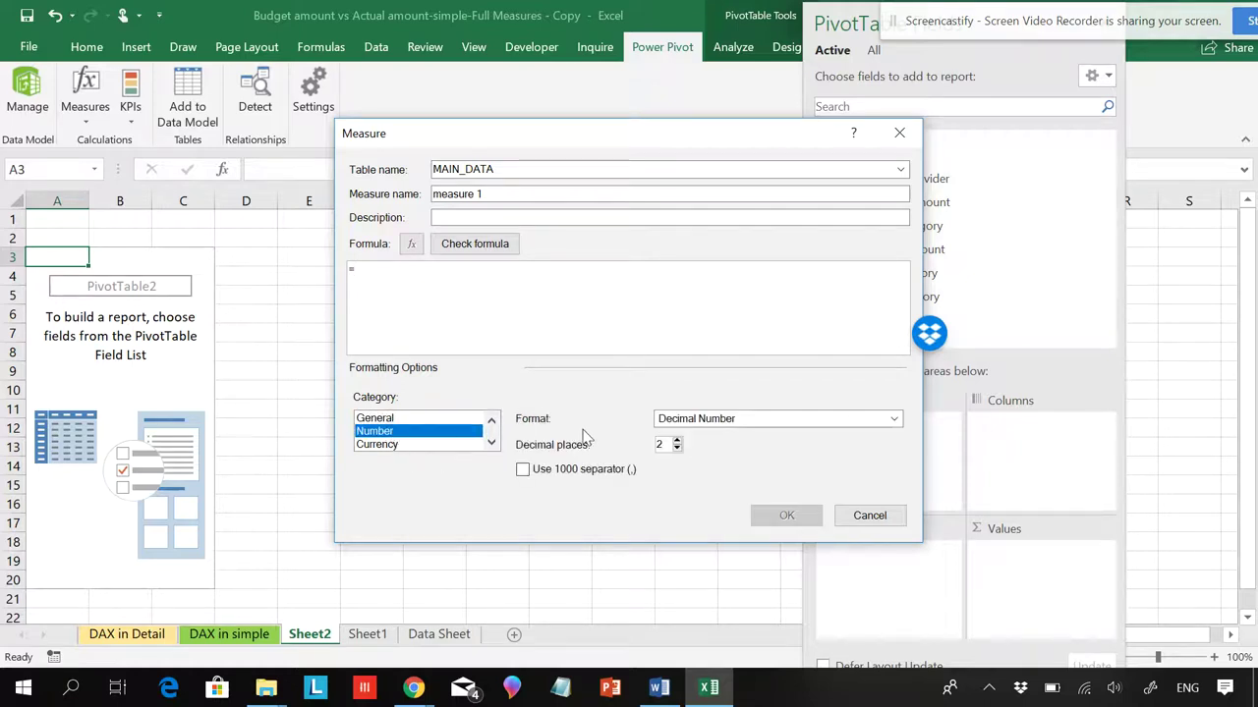
{"action": "left_click", "coordinate": [530, 474]}
{"action": "left_click_drag", "start_coordinate": [491, 193], "coordinate": [429, 196]}
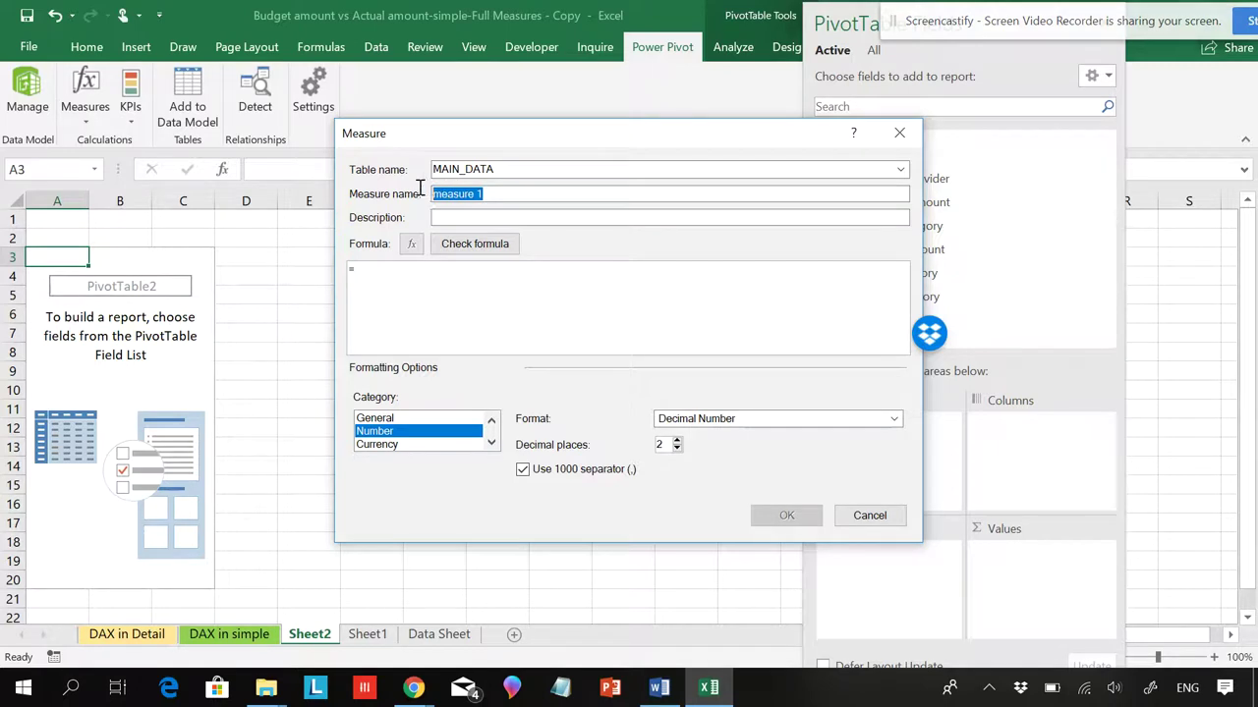
{"action": "type", "text": "Dif"}
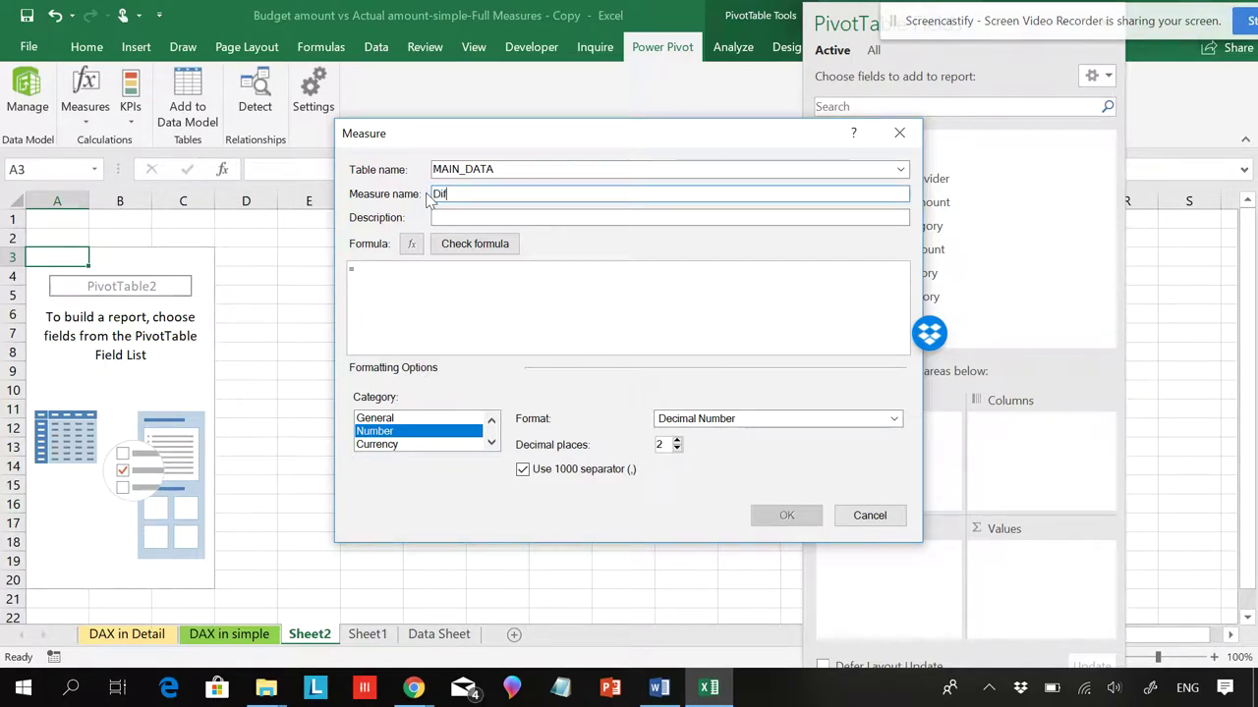
{"action": "type", "text": "ference"}
Give the Difference measure the formula =MAIN_DATA[Actual Amount]-MAIN_DATA[Budget Amount]-m and save it.
{"action": "left_click", "coordinate": [421, 283]}
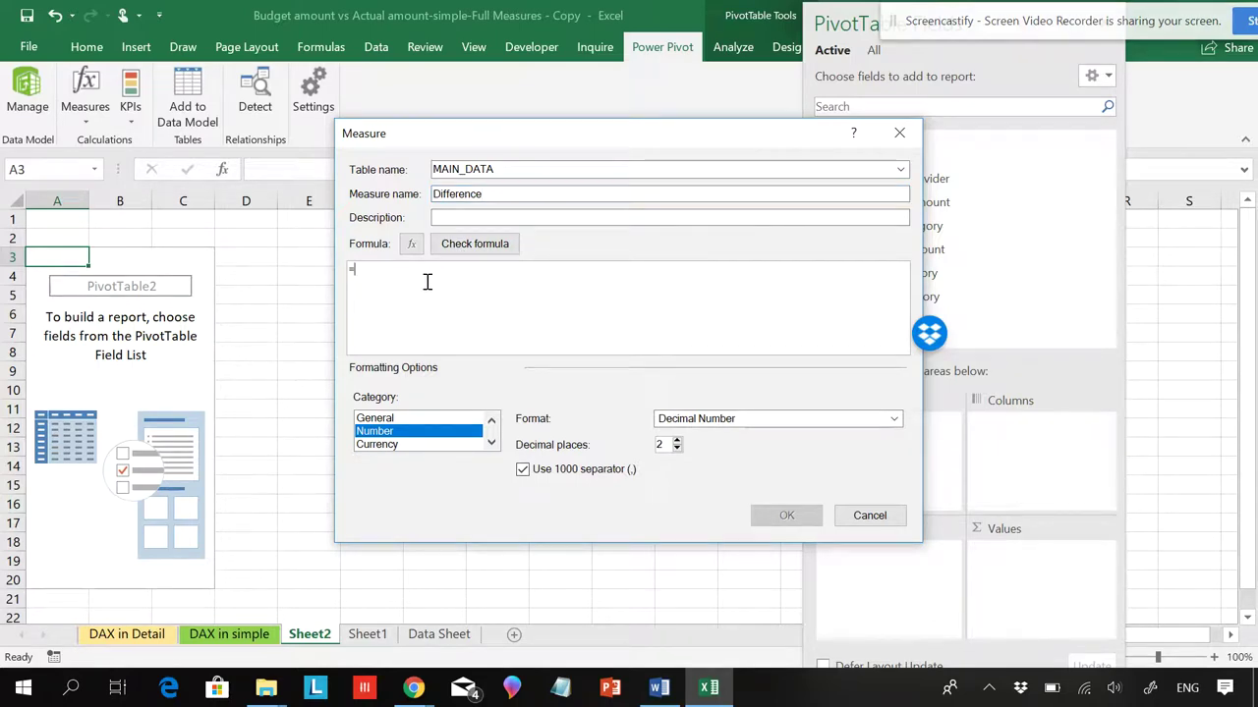
{"action": "type", "text": "ac"}
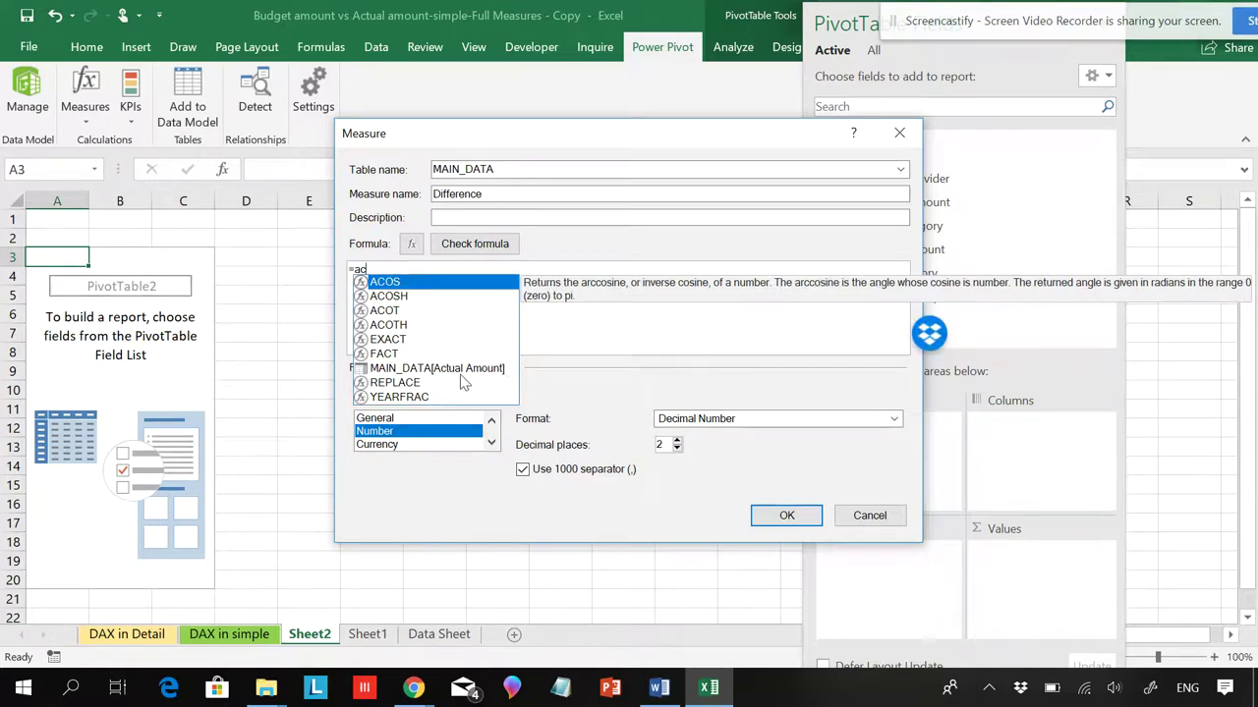
{"action": "double_click", "coordinate": [460, 369]}
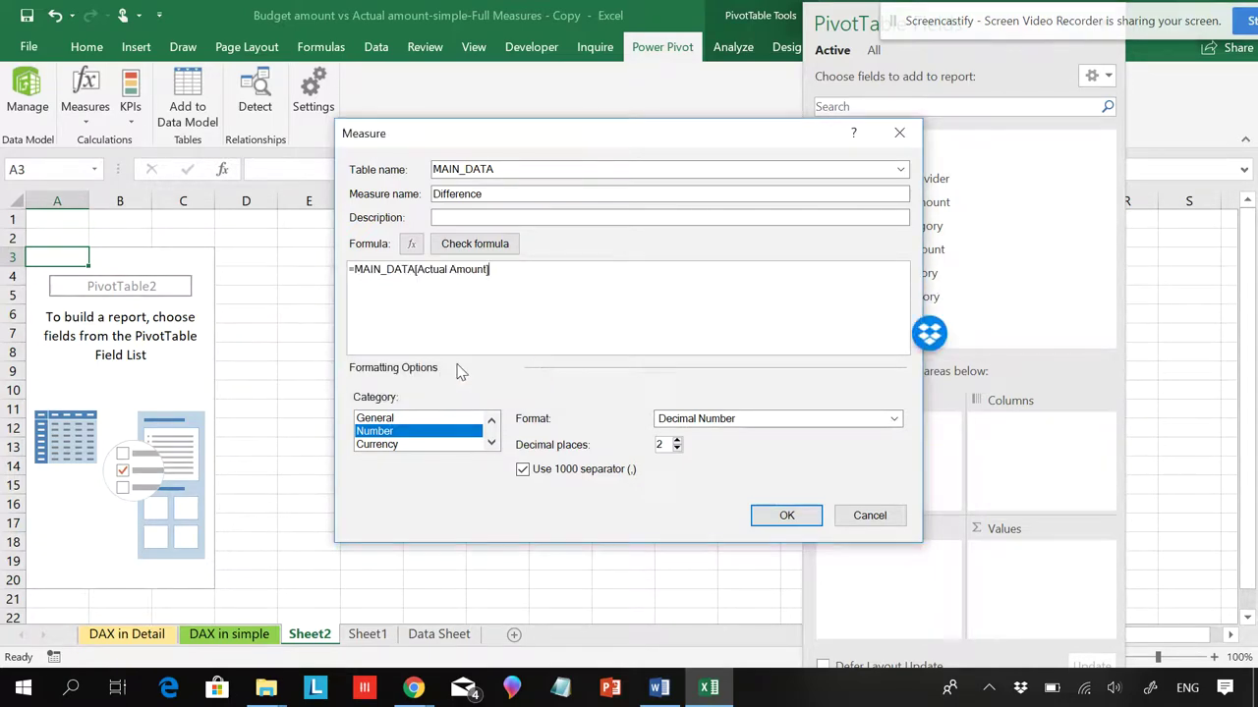
{"action": "type", "text": "-m"}
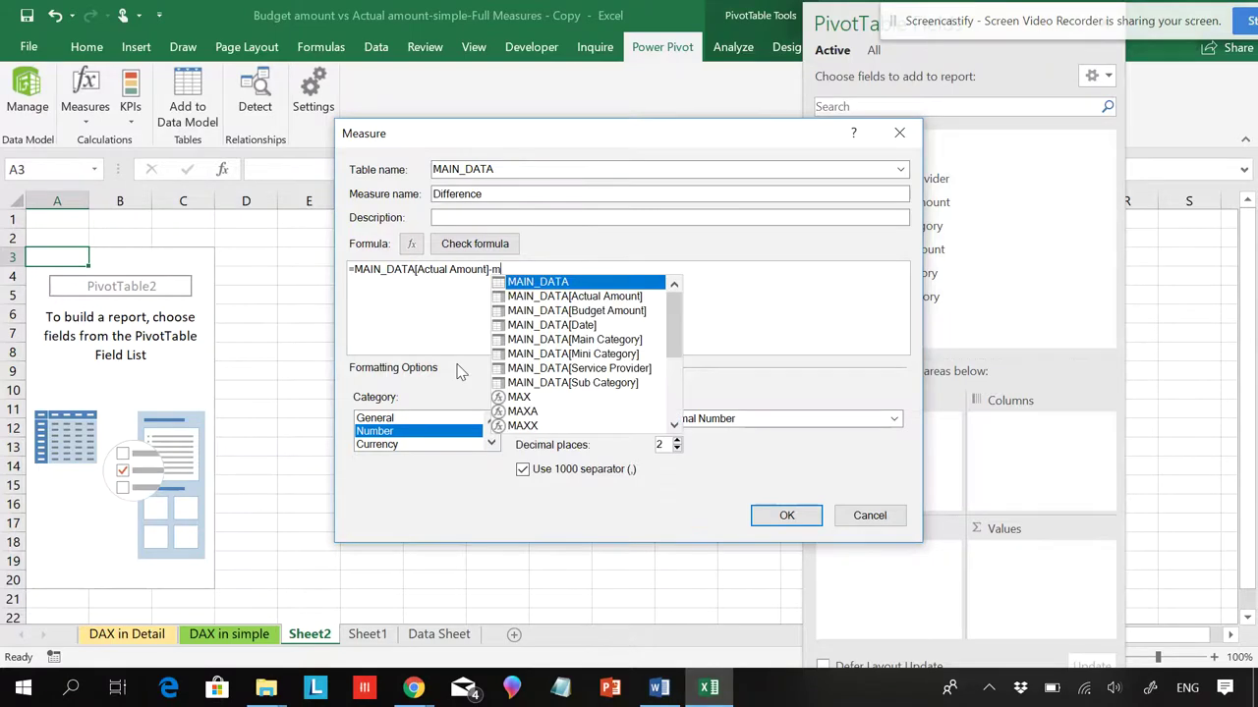
{"action": "double_click", "coordinate": [613, 310]}
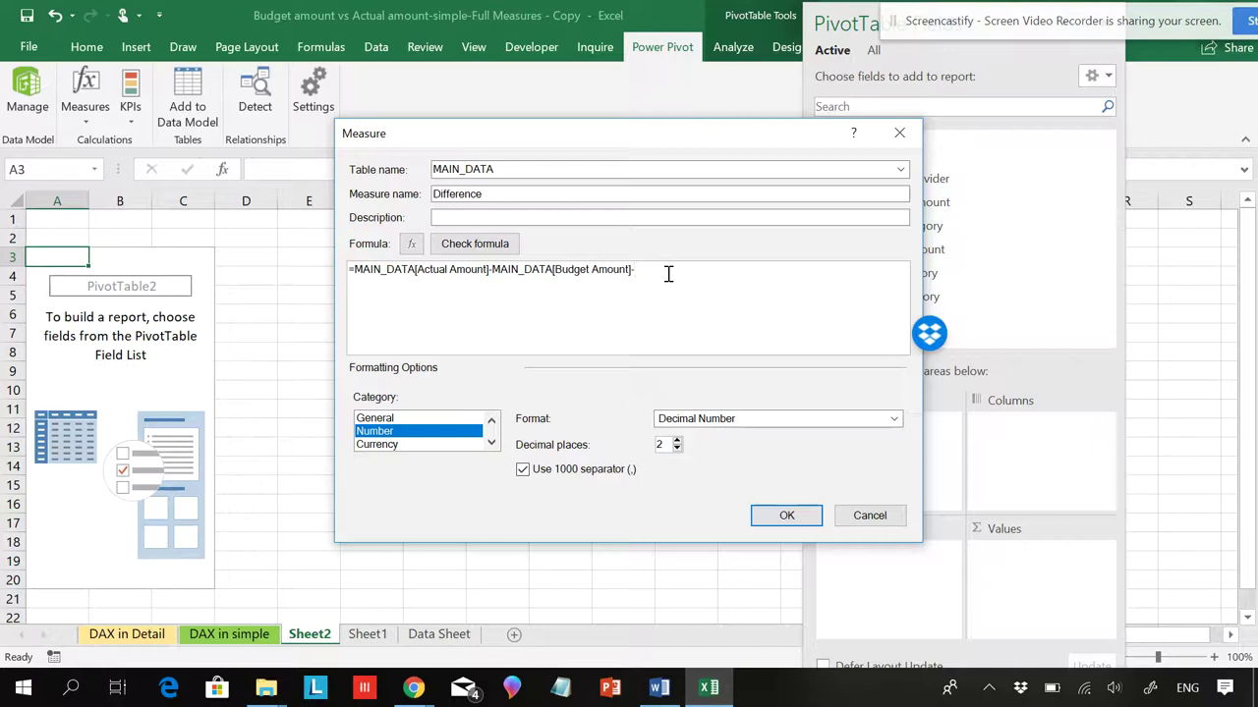
{"action": "type", "text": "m"}
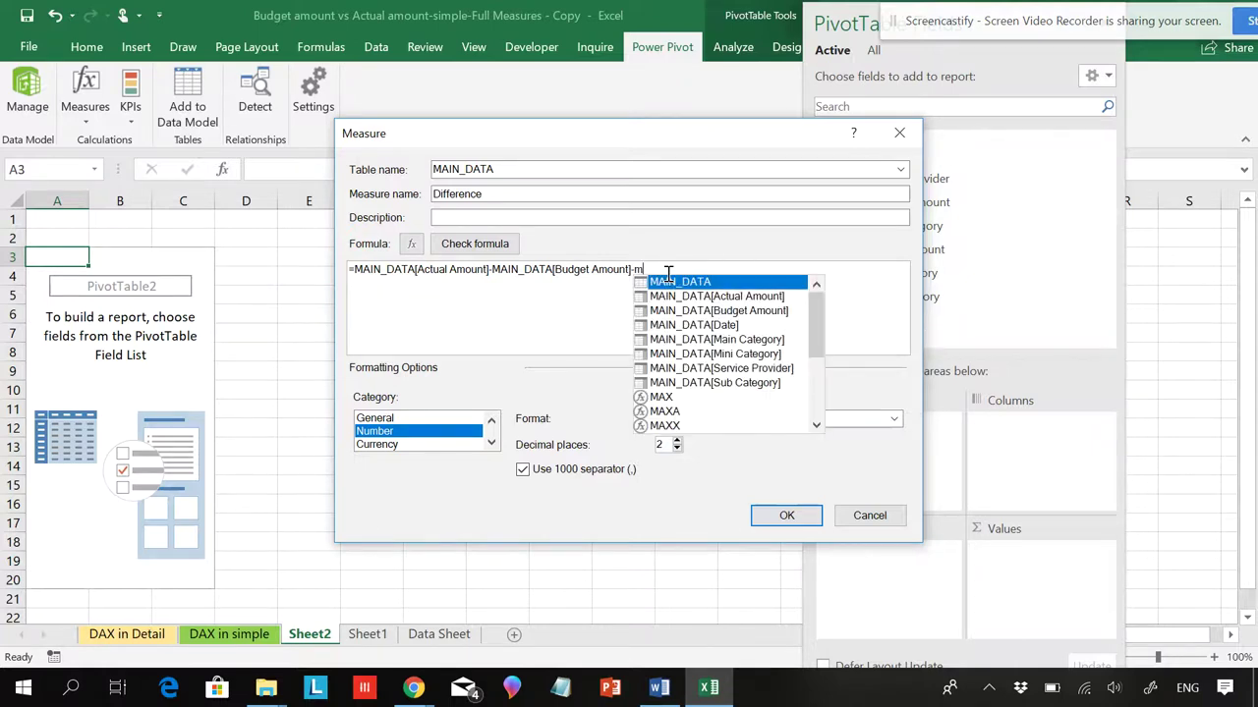
{"action": "mouse_move", "coordinate": [815, 308]}
{"action": "left_mouse_down"}
{"action": "mouse_move", "coordinate": [808, 373]}
{"action": "mouse_move", "coordinate": [809, 293]}
{"action": "left_mouse_up"}
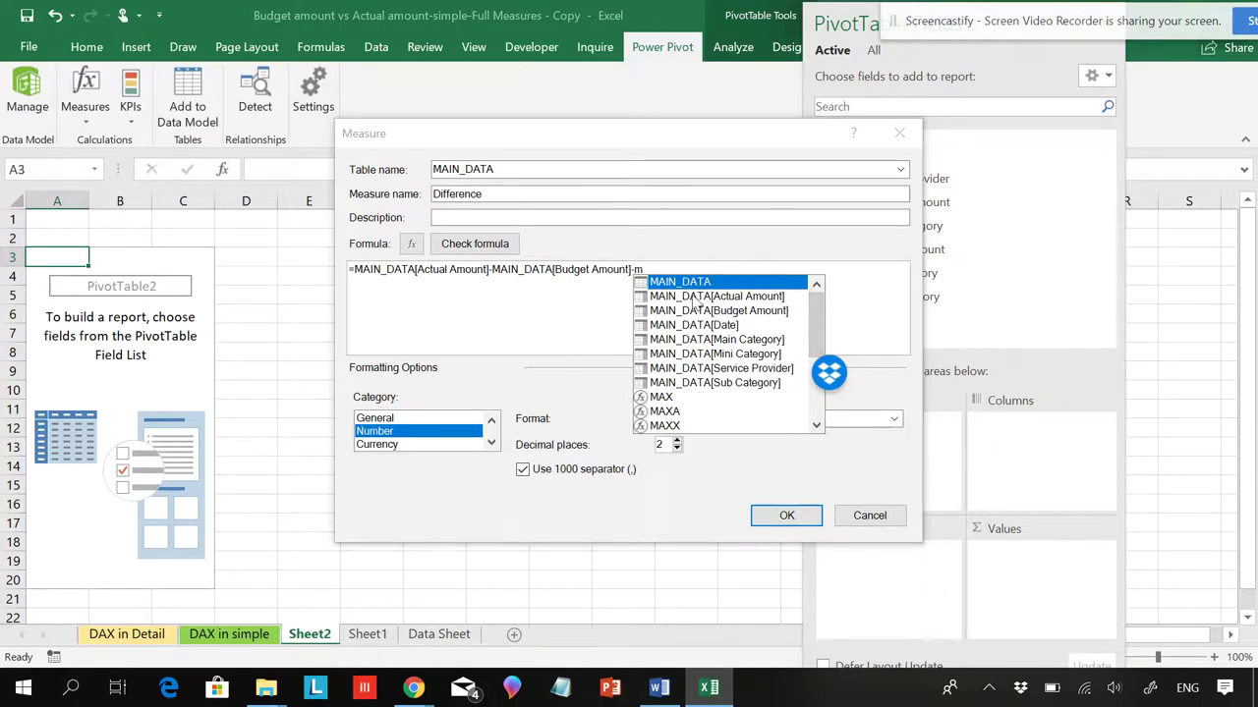
{"action": "left_click", "coordinate": [787, 514]}
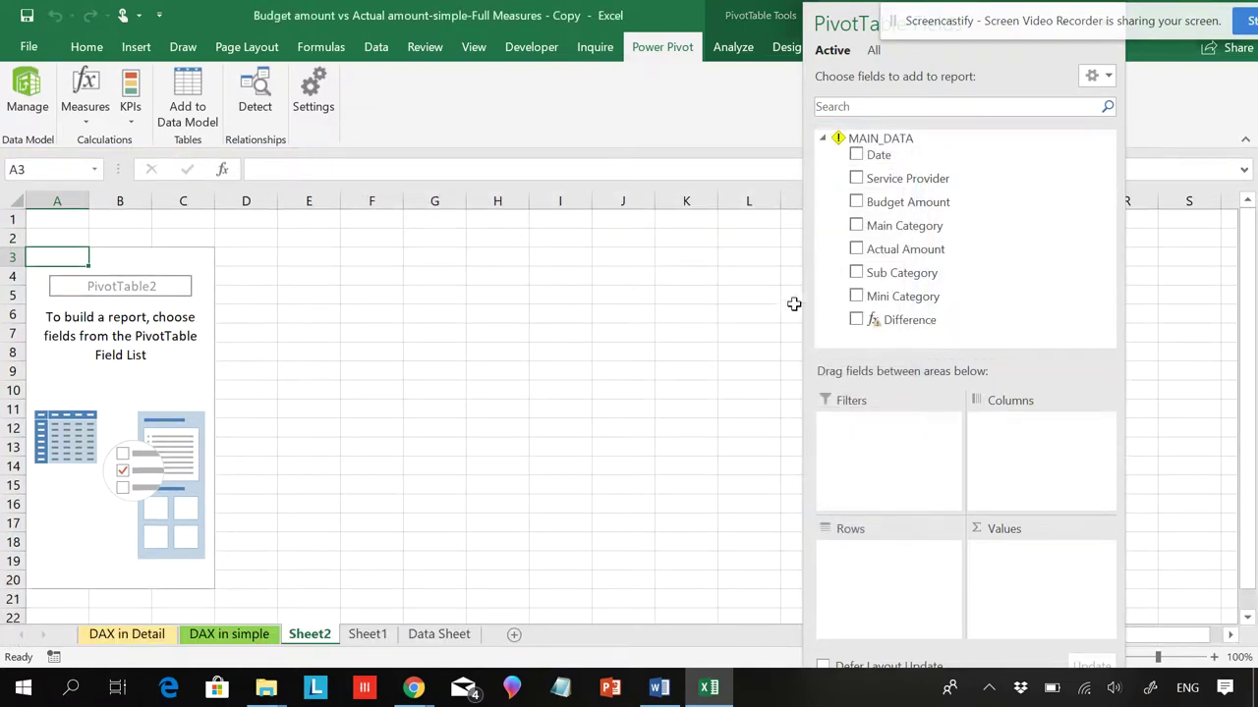
Try removing the trailing -m from the Difference measure's formula, check the DAX formula and cancel the edit.
{"action": "mouse_move", "coordinate": [867, 332]}
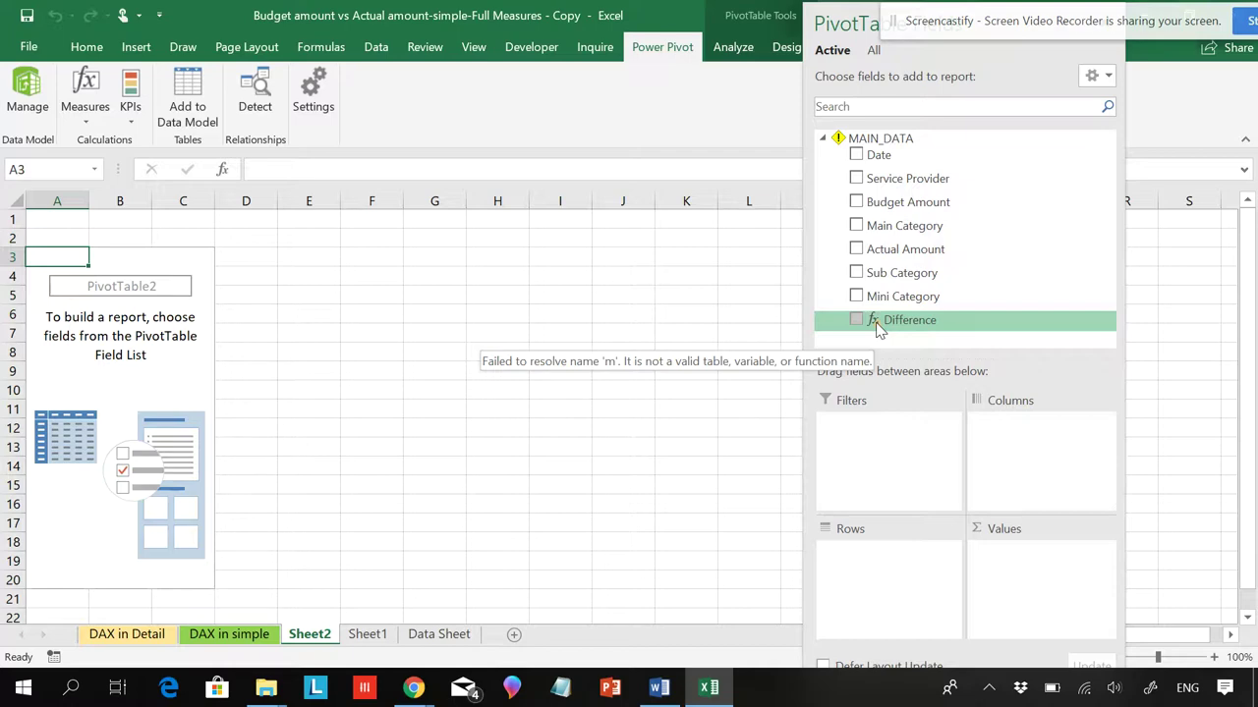
{"action": "right_click", "coordinate": [877, 329]}
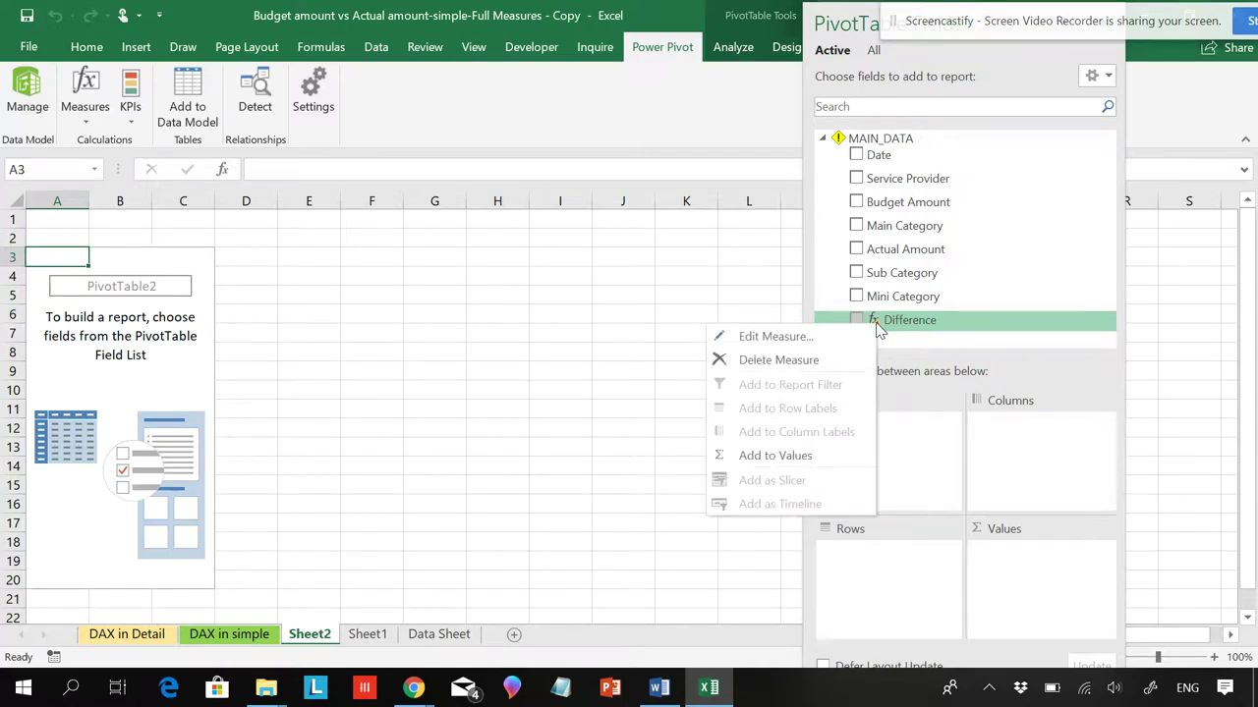
{"action": "left_click", "coordinate": [783, 337]}
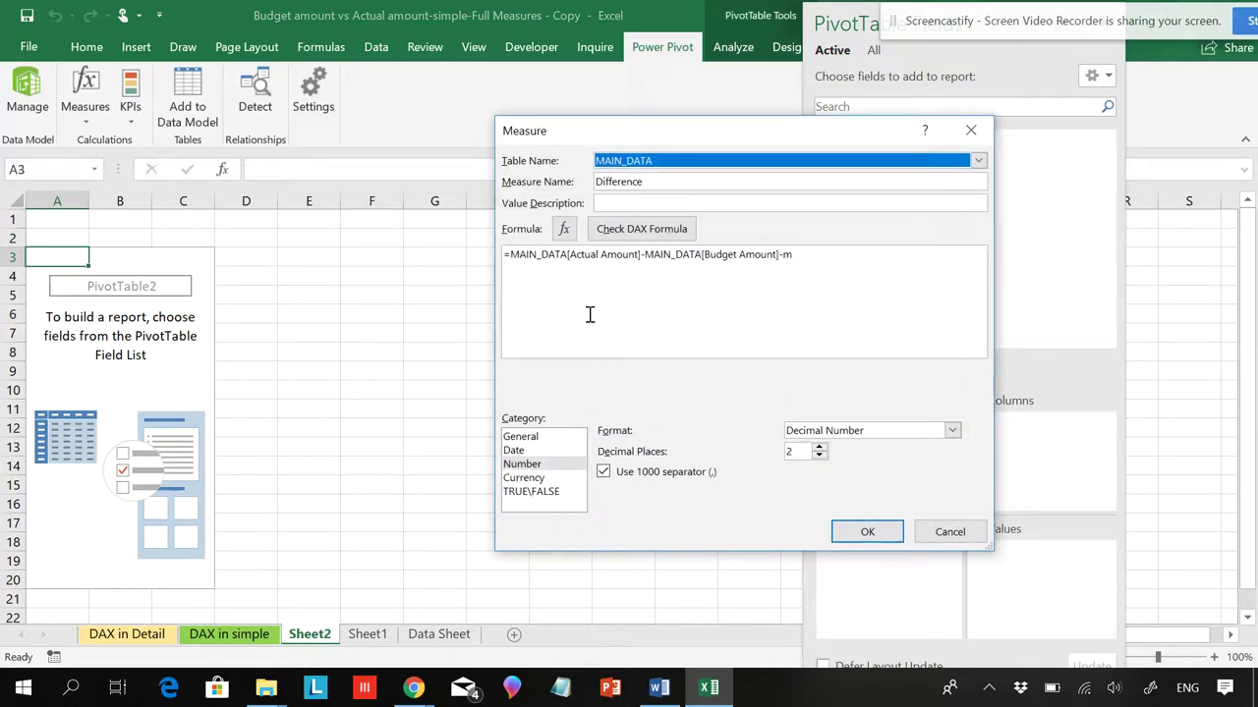
{"action": "left_click", "coordinate": [800, 260]}
{"action": "key", "text": "BackSpace"}
{"action": "key", "text": "BackSpace"}
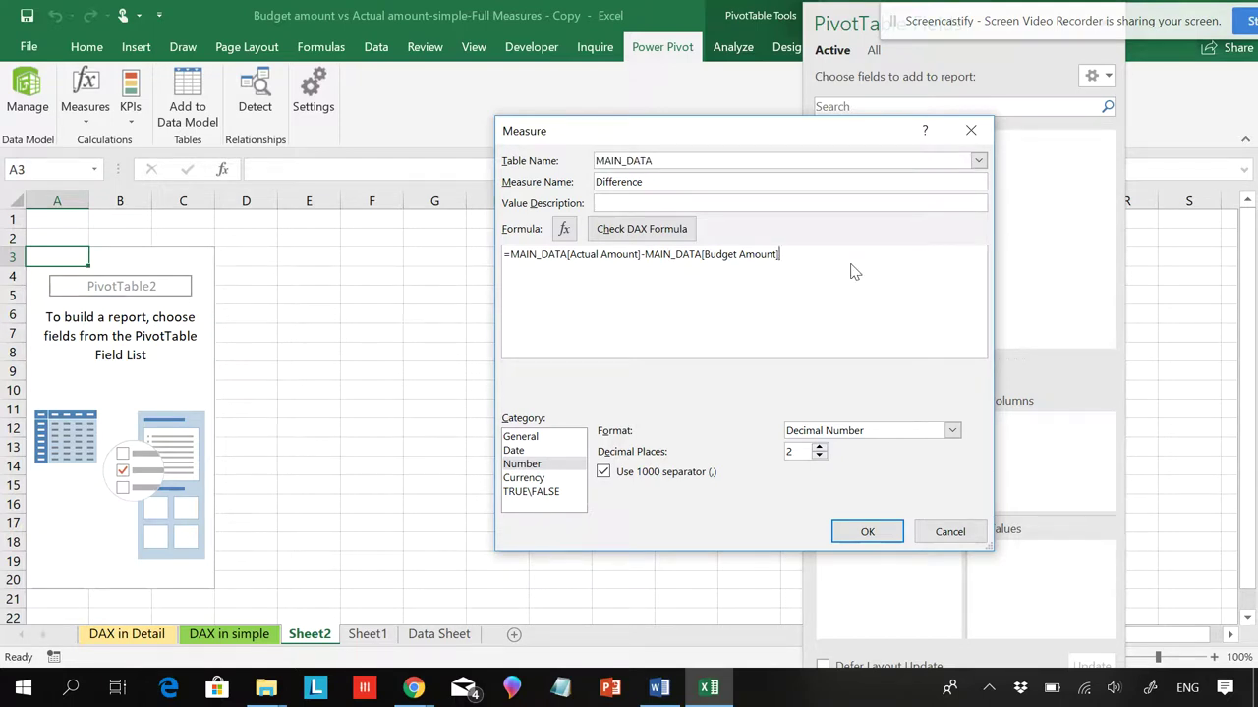
{"action": "left_click", "coordinate": [633, 234]}
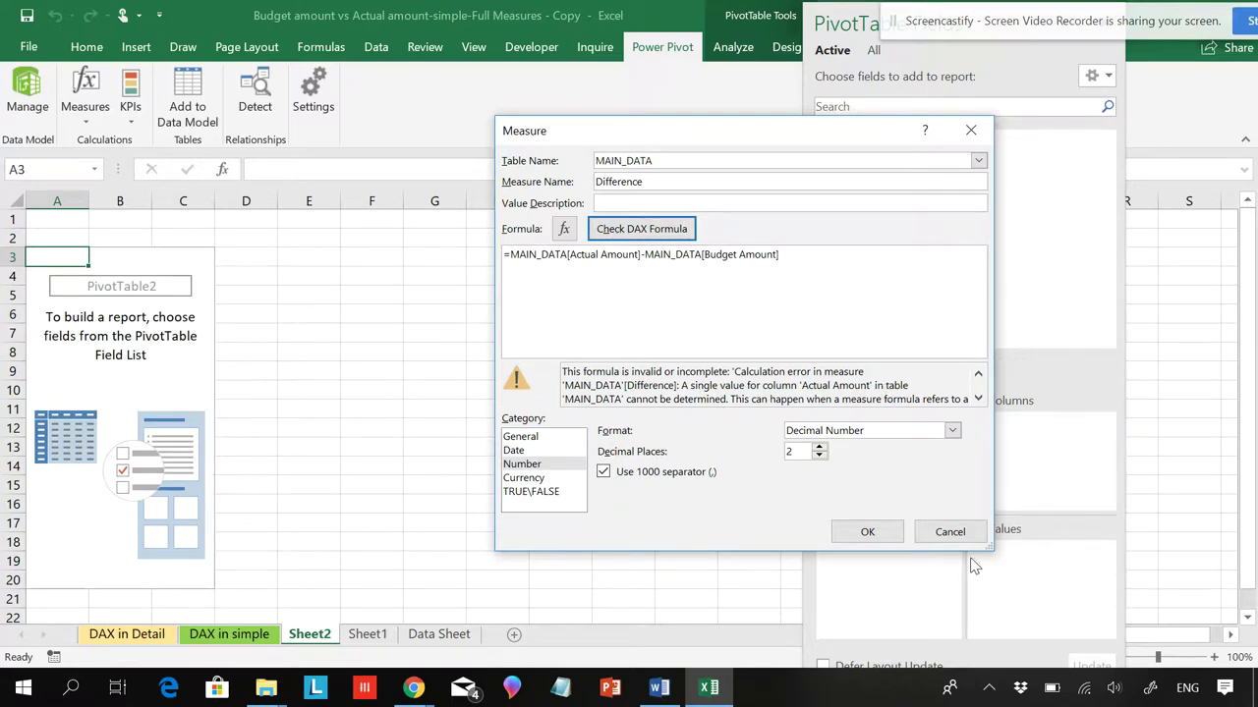
{"action": "left_click", "coordinate": [953, 532]}
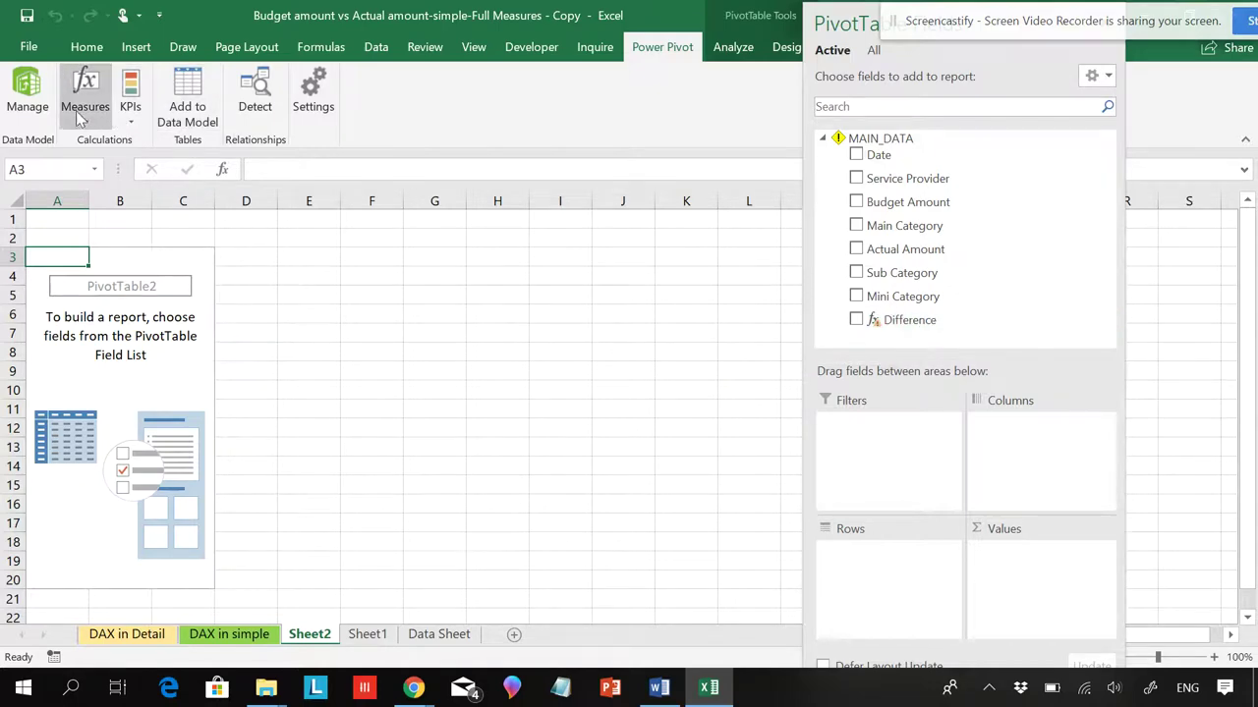
Open the data model in a maximized Power Pivot window and examine the Difference measure in the calculation area.
{"action": "left_click", "coordinate": [28, 90]}
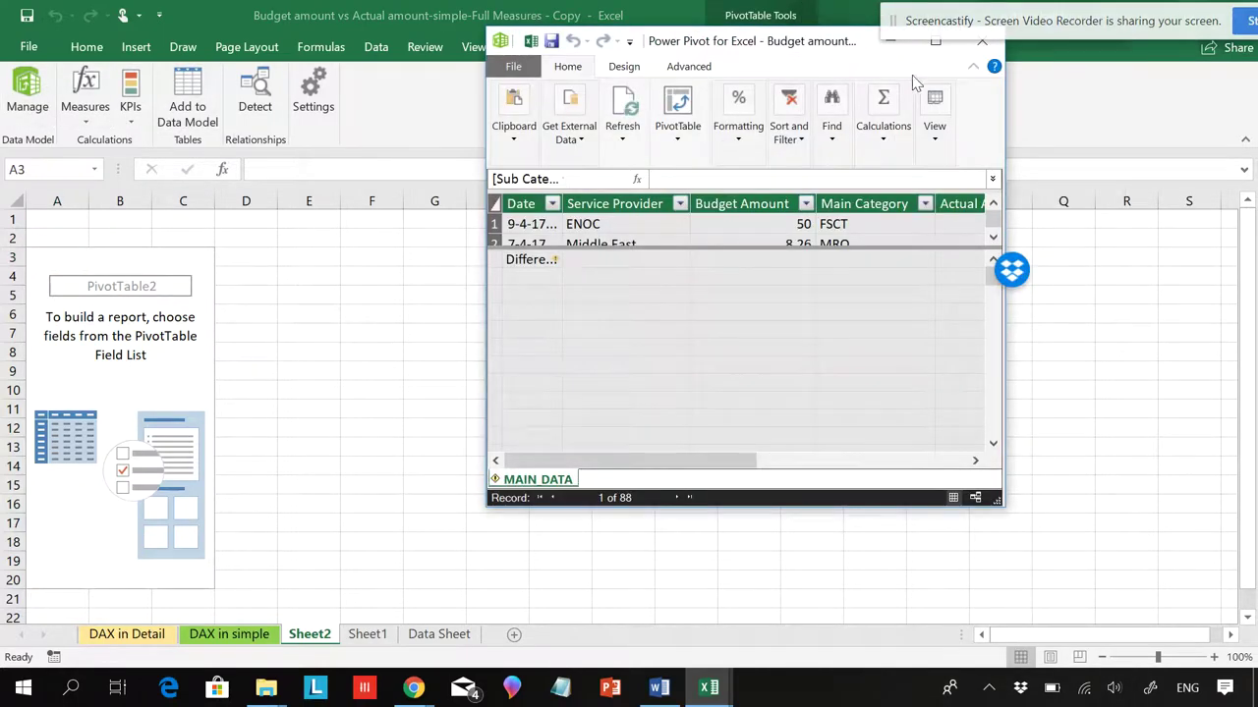
{"action": "left_click", "coordinate": [935, 42]}
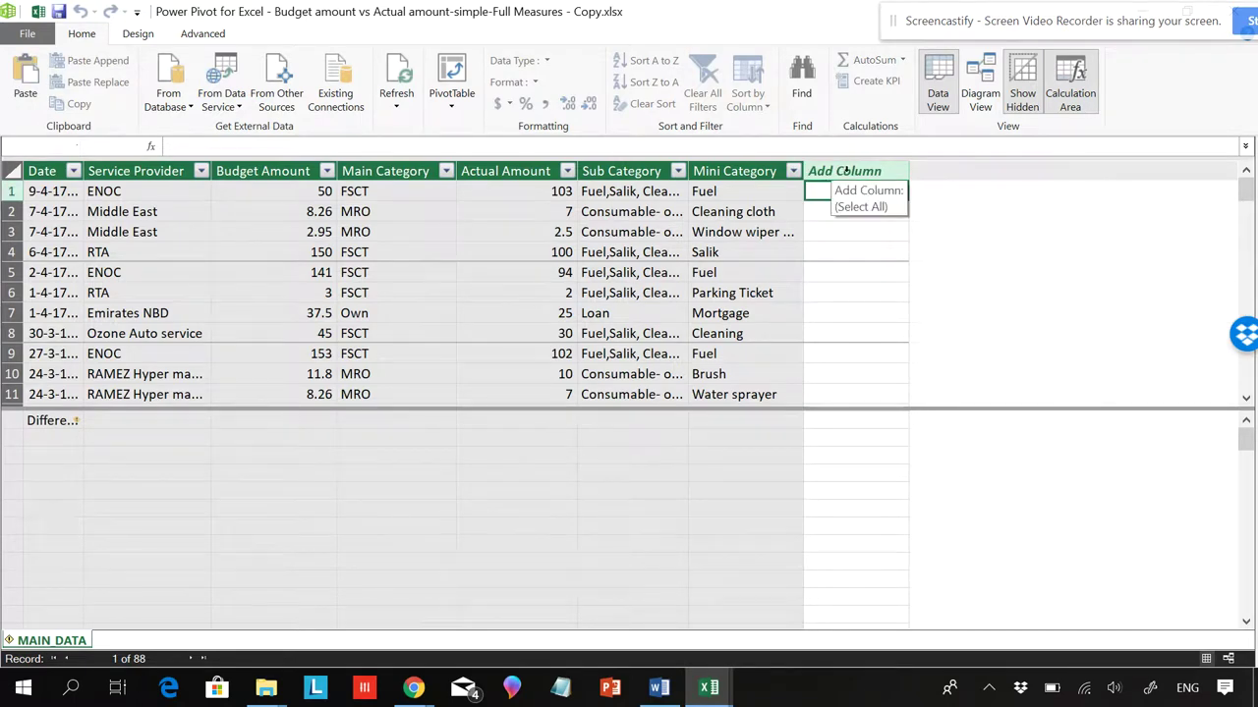
{"action": "left_click", "coordinate": [54, 422]}
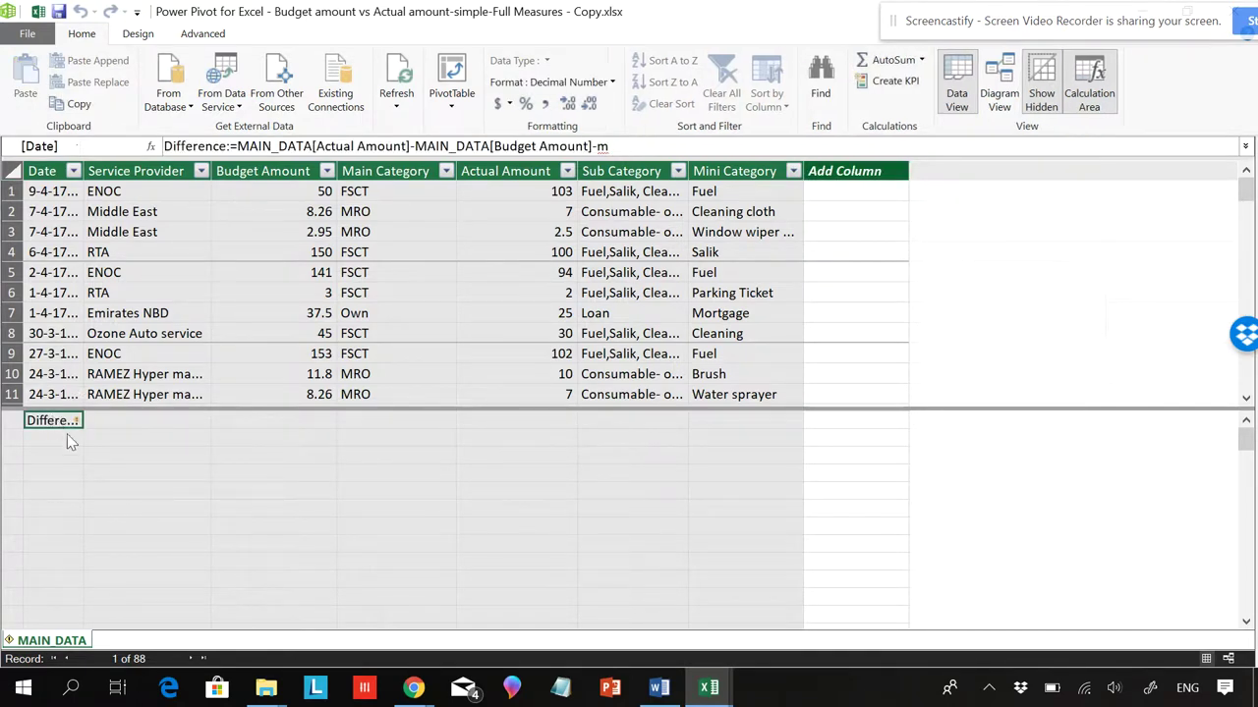
{"action": "right_click", "coordinate": [59, 426]}
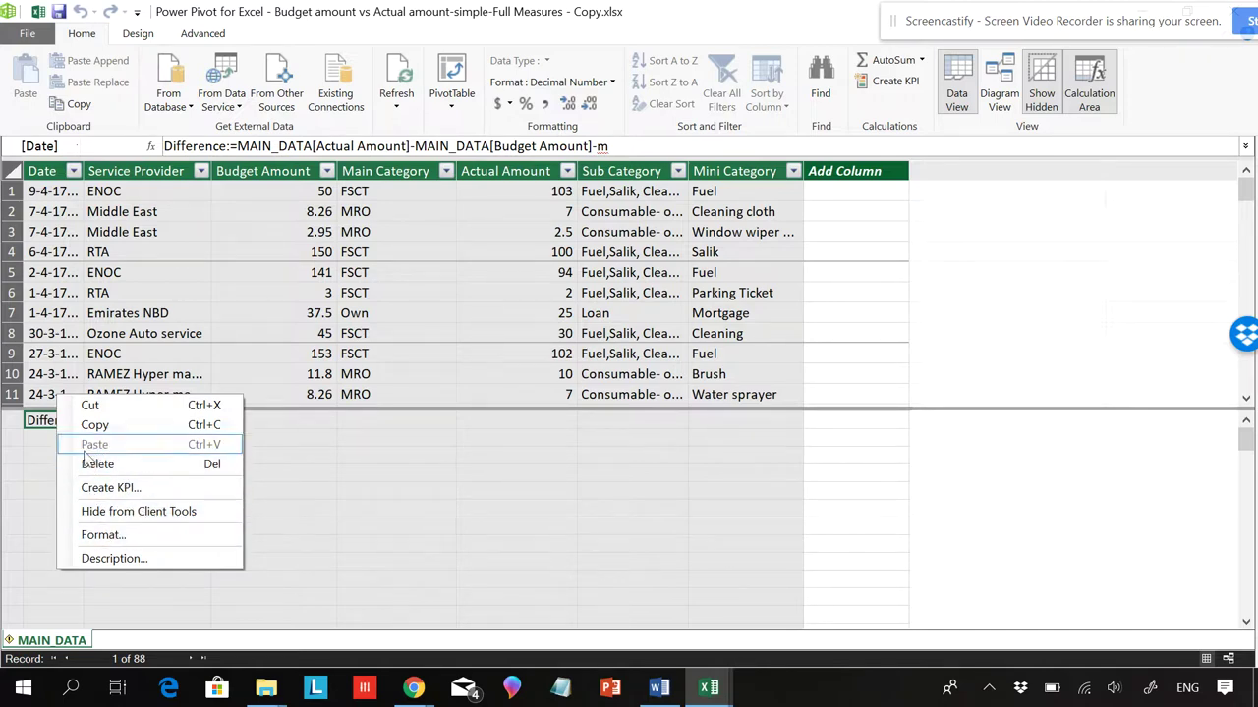
{"action": "left_click", "coordinate": [54, 425]}
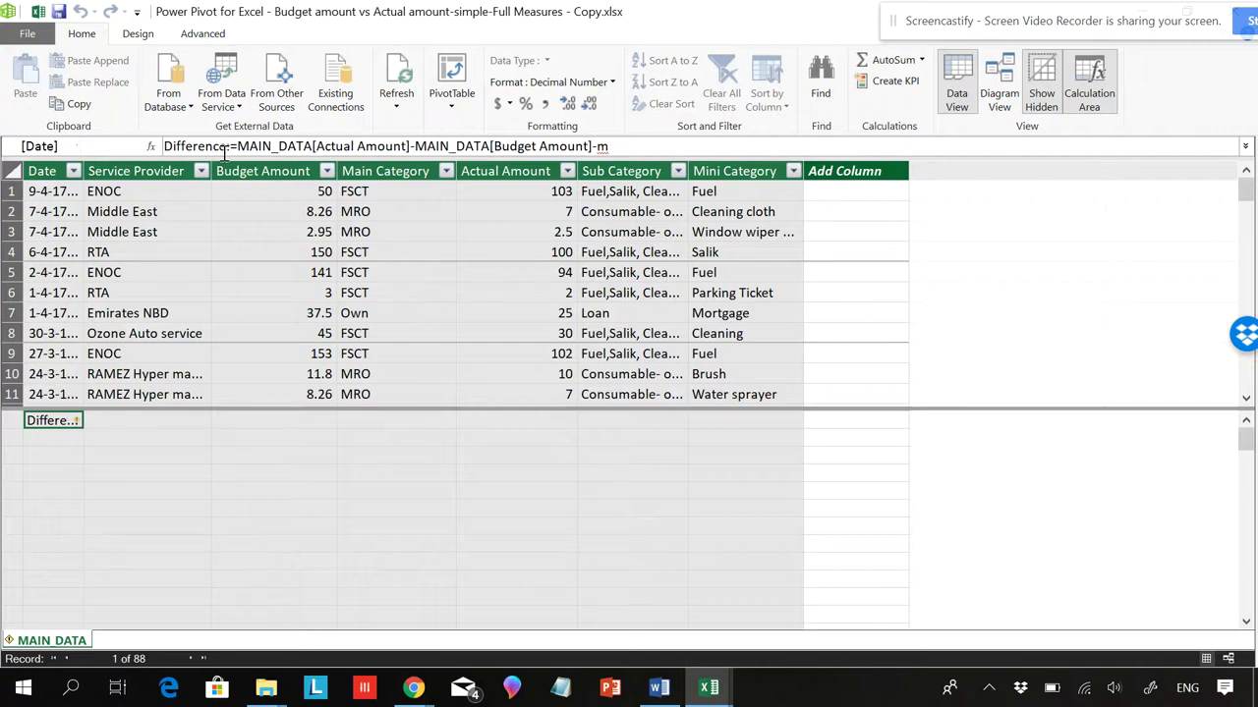
Add a new column named Difference to the MAIN_DATA table in Power Pivot.
{"action": "left_click", "coordinate": [841, 172]}
{"action": "left_click", "coordinate": [846, 198]}
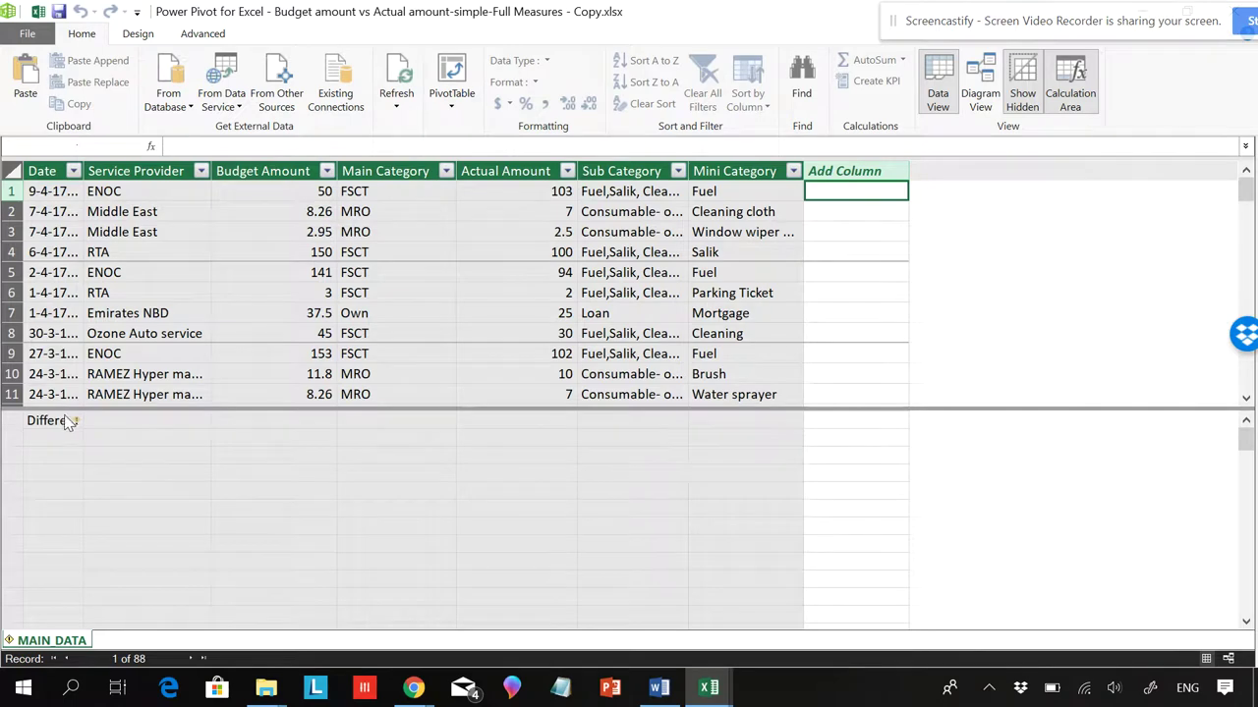
{"action": "double_click", "coordinate": [874, 171]}
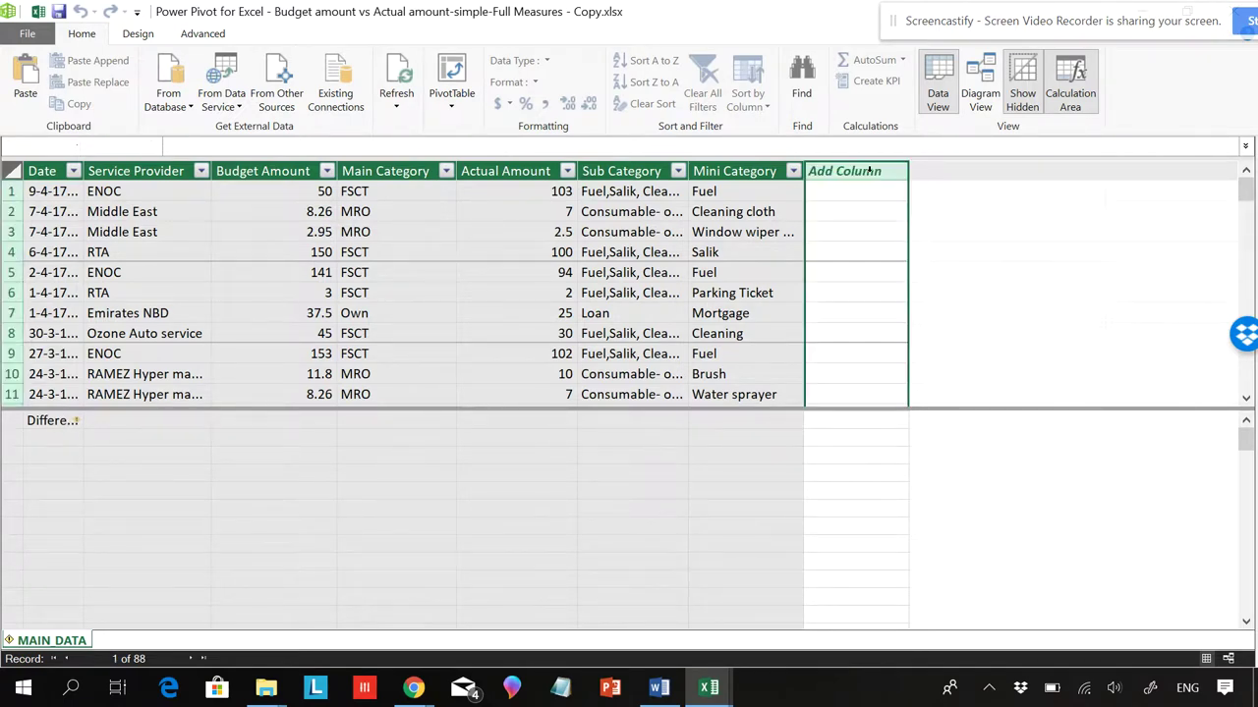
{"action": "type", "text": "Difference"}
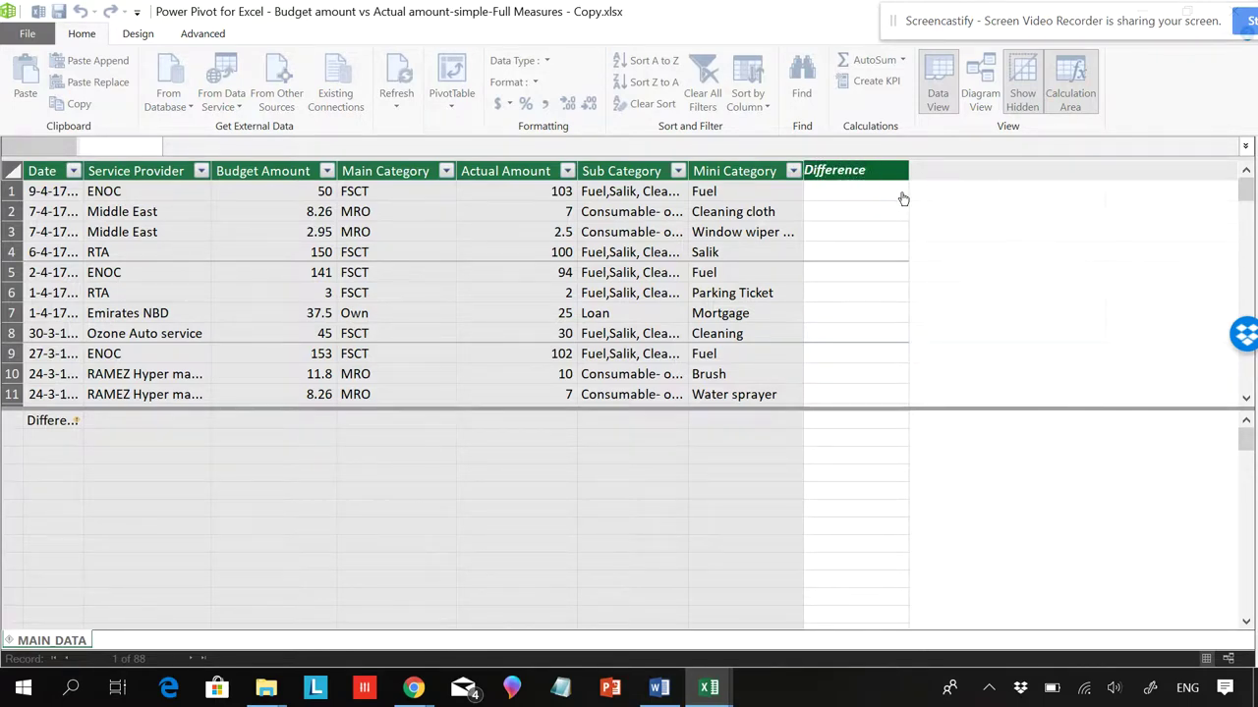
{"action": "key", "text": "Return"}
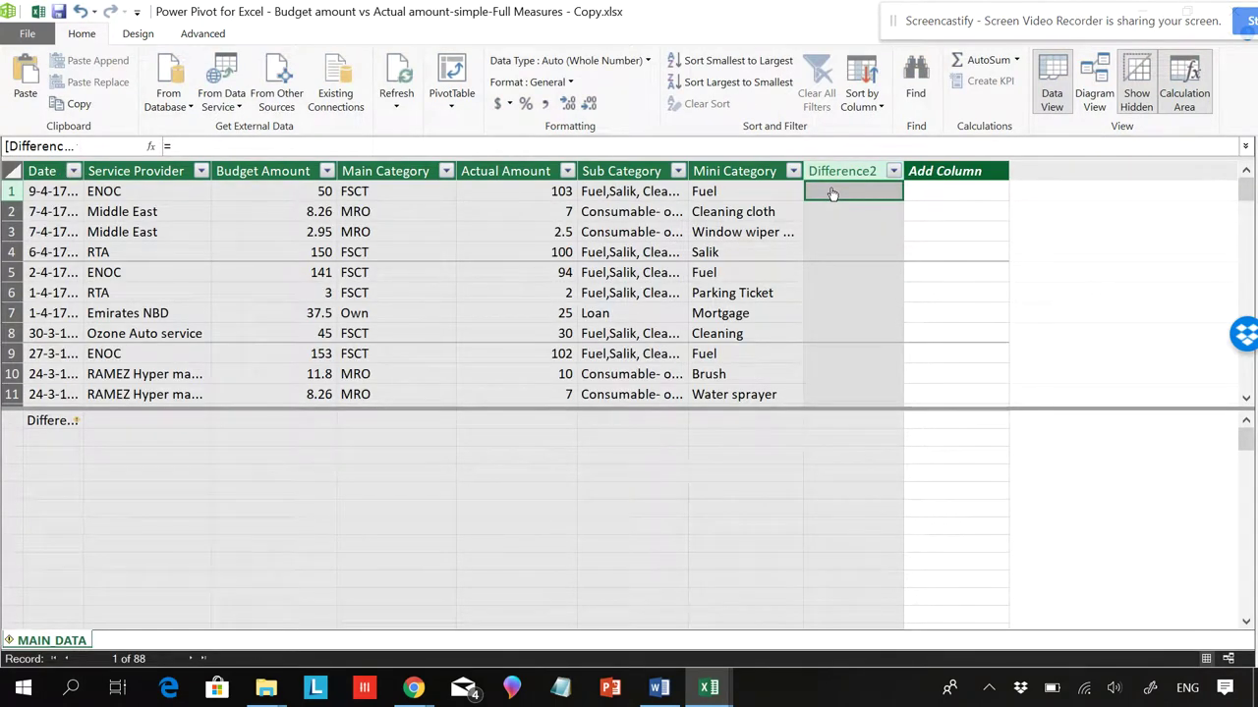
Try to start the Difference2 column's formula by picking the Budget Amount column directly in the table.
{"action": "type", "text": "="}
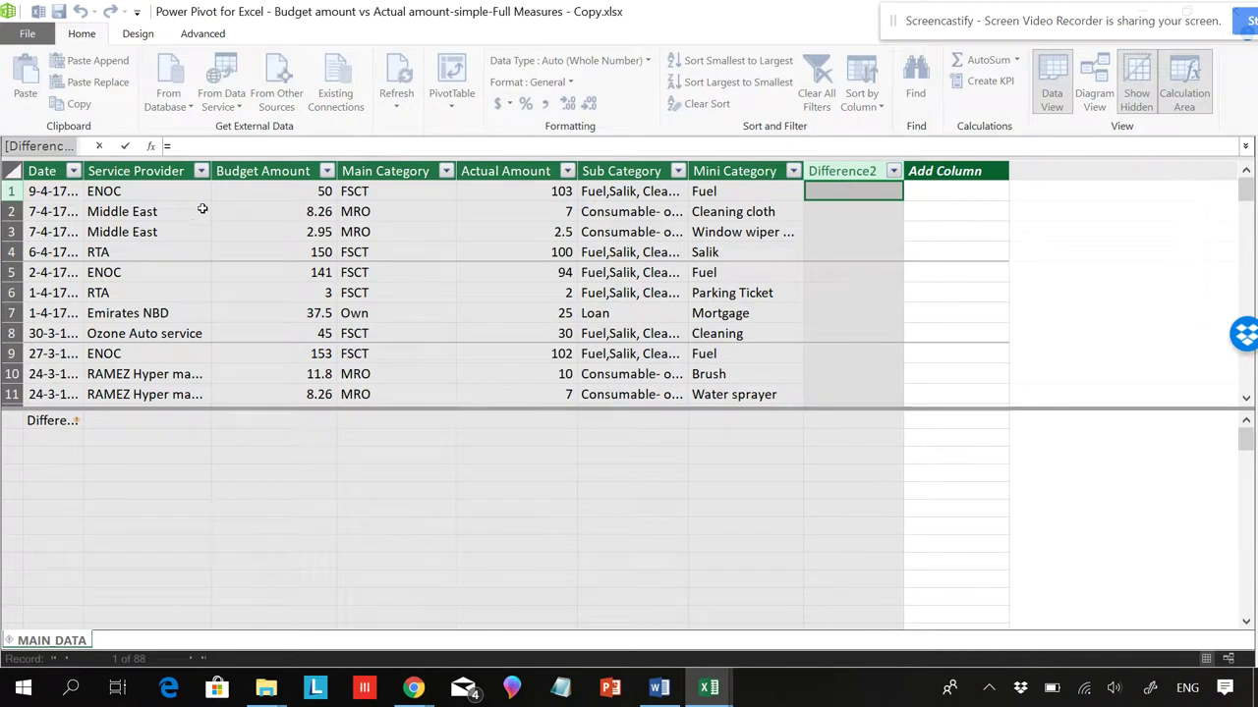
{"action": "left_click", "coordinate": [316, 193]}
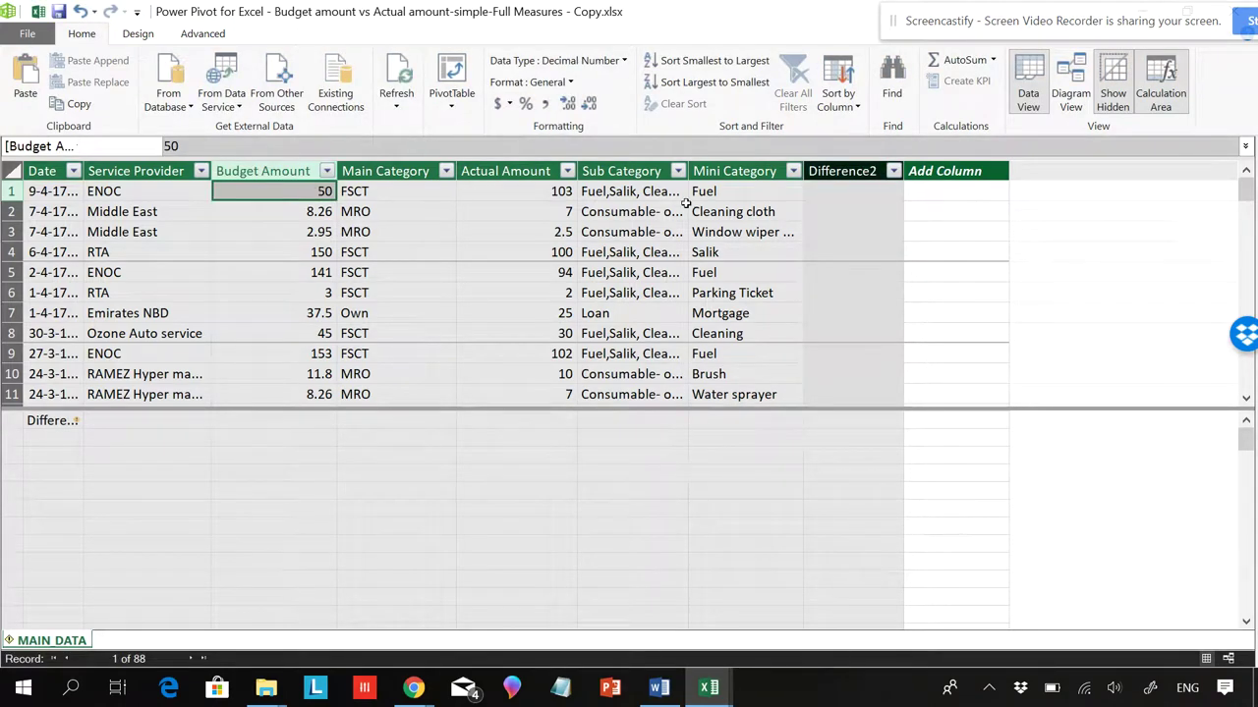
{"action": "left_click", "coordinate": [849, 190]}
{"action": "type", "text": "="}
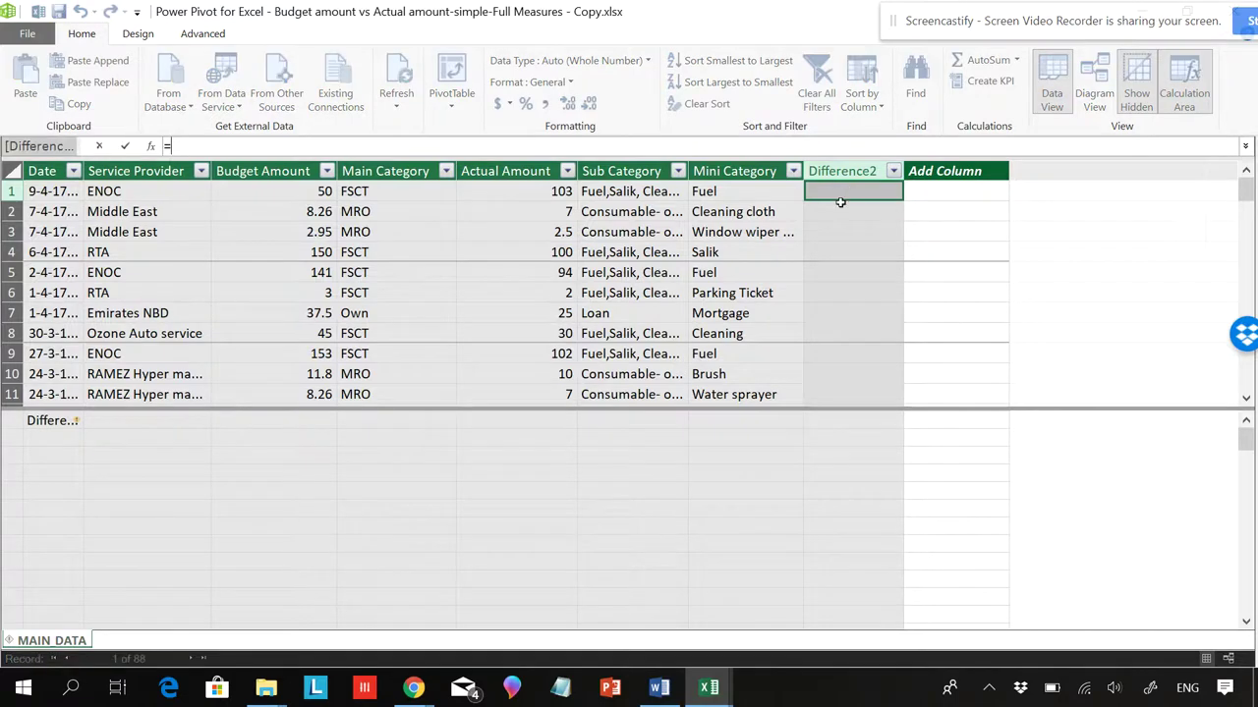
{"action": "left_click", "coordinate": [316, 191]}
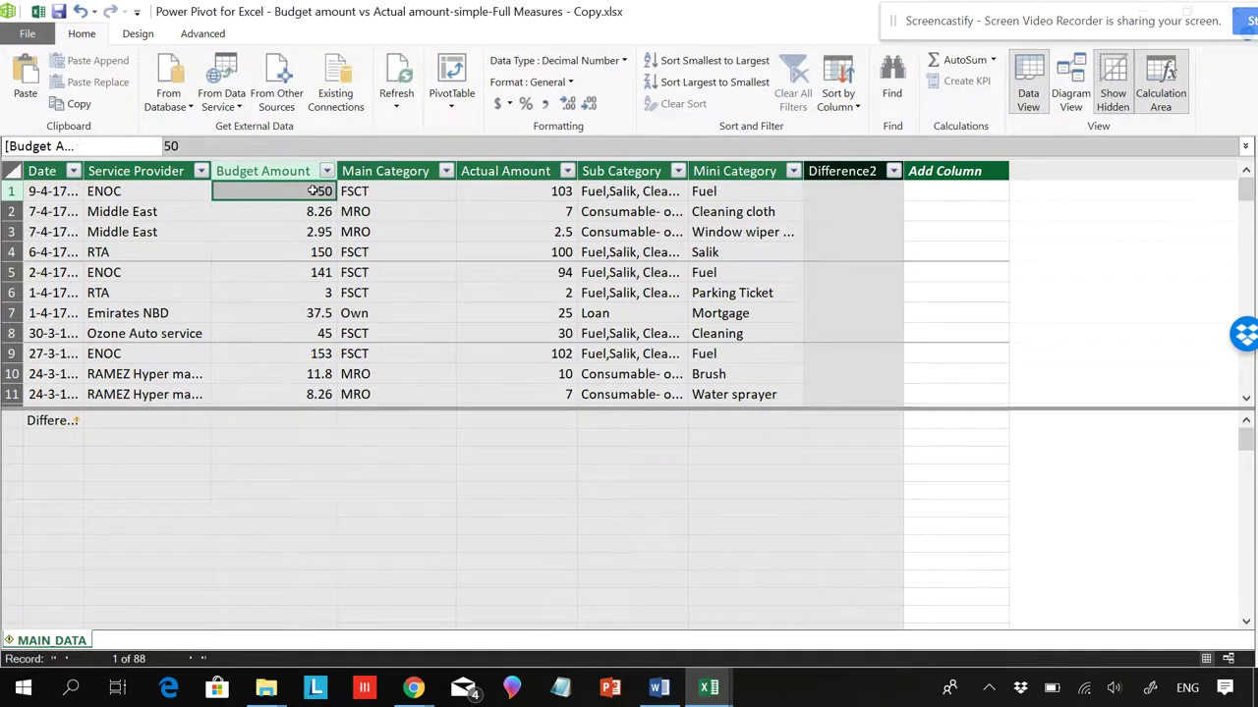
{"action": "left_click", "coordinate": [292, 167]}
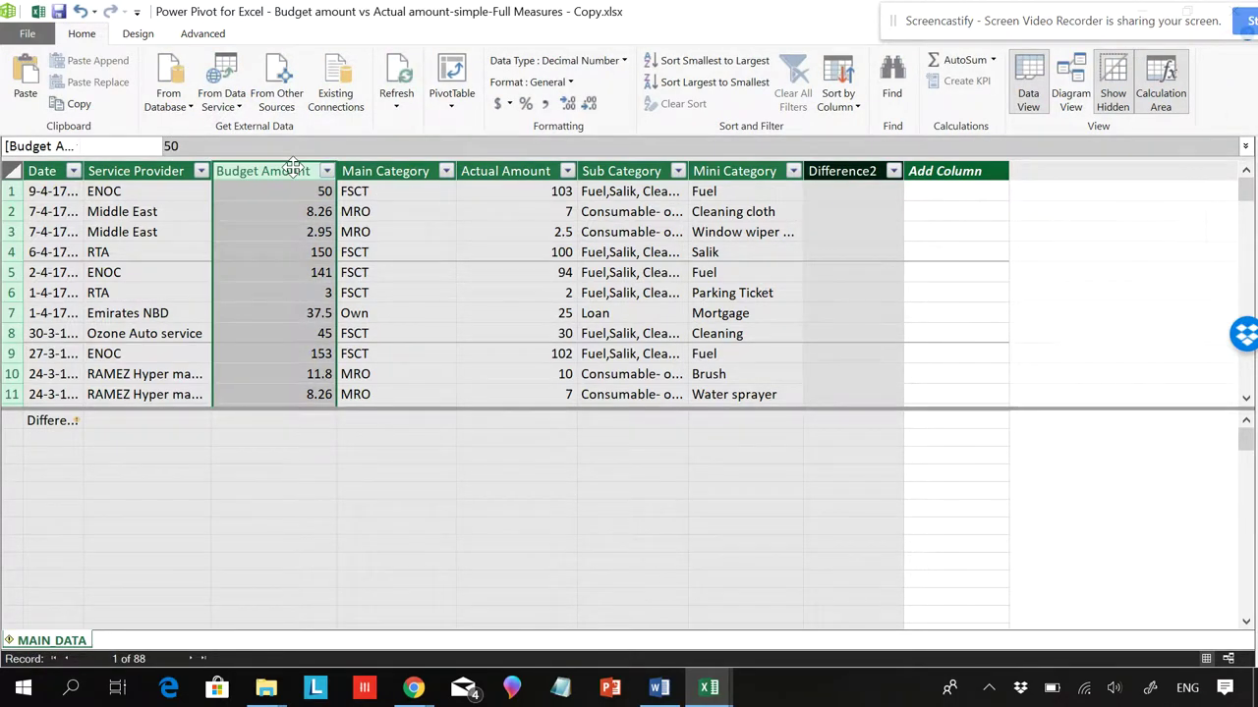
{"action": "double_click", "coordinate": [294, 169]}
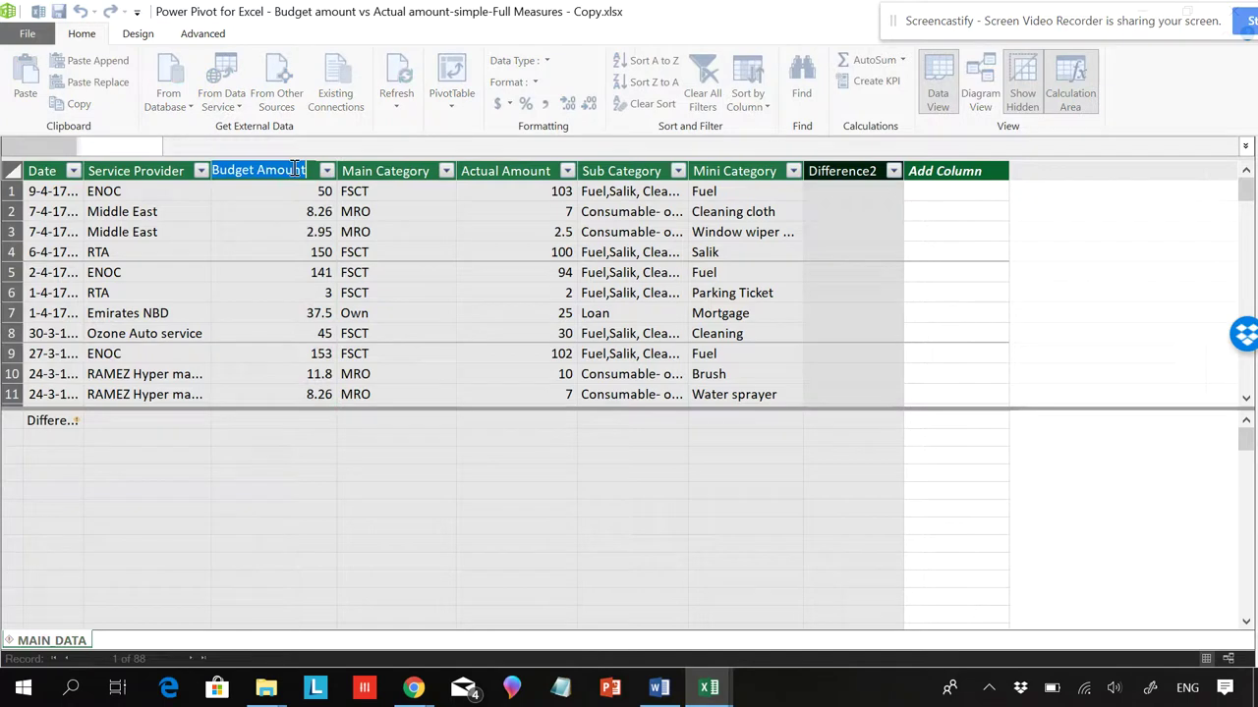
{"action": "left_click", "coordinate": [854, 193]}
{"action": "type", "text": "="}
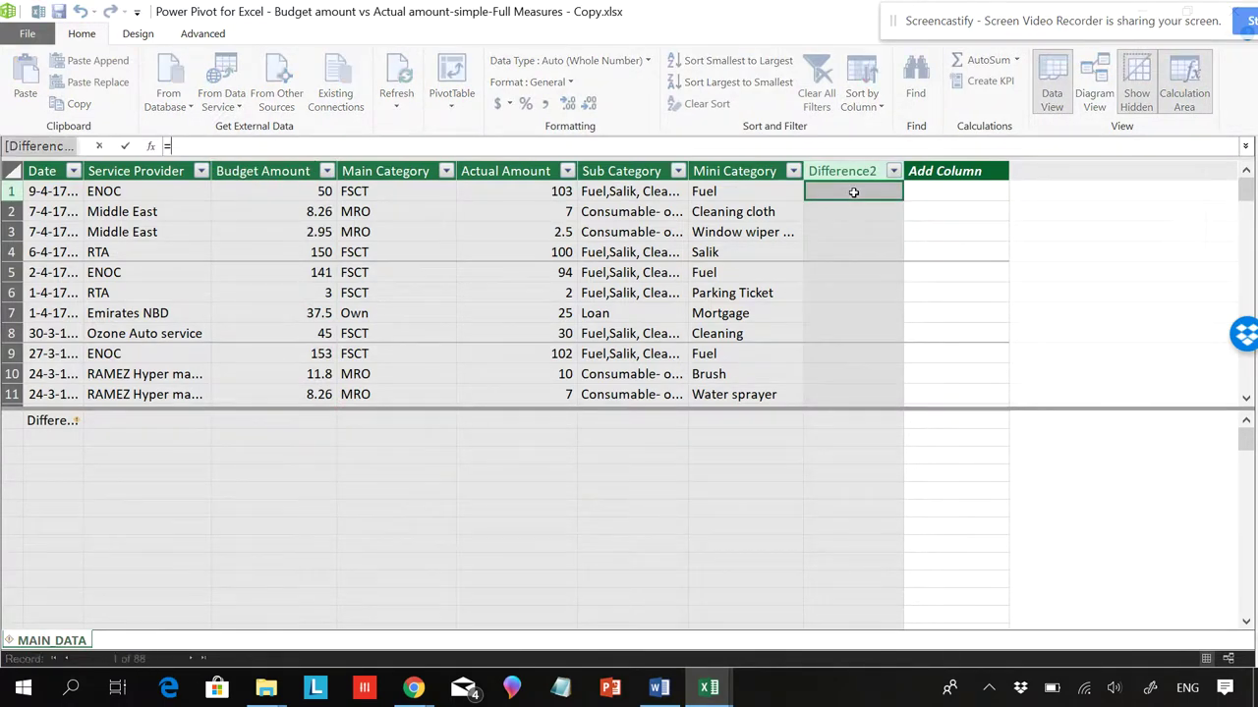
{"action": "left_click", "coordinate": [307, 171]}
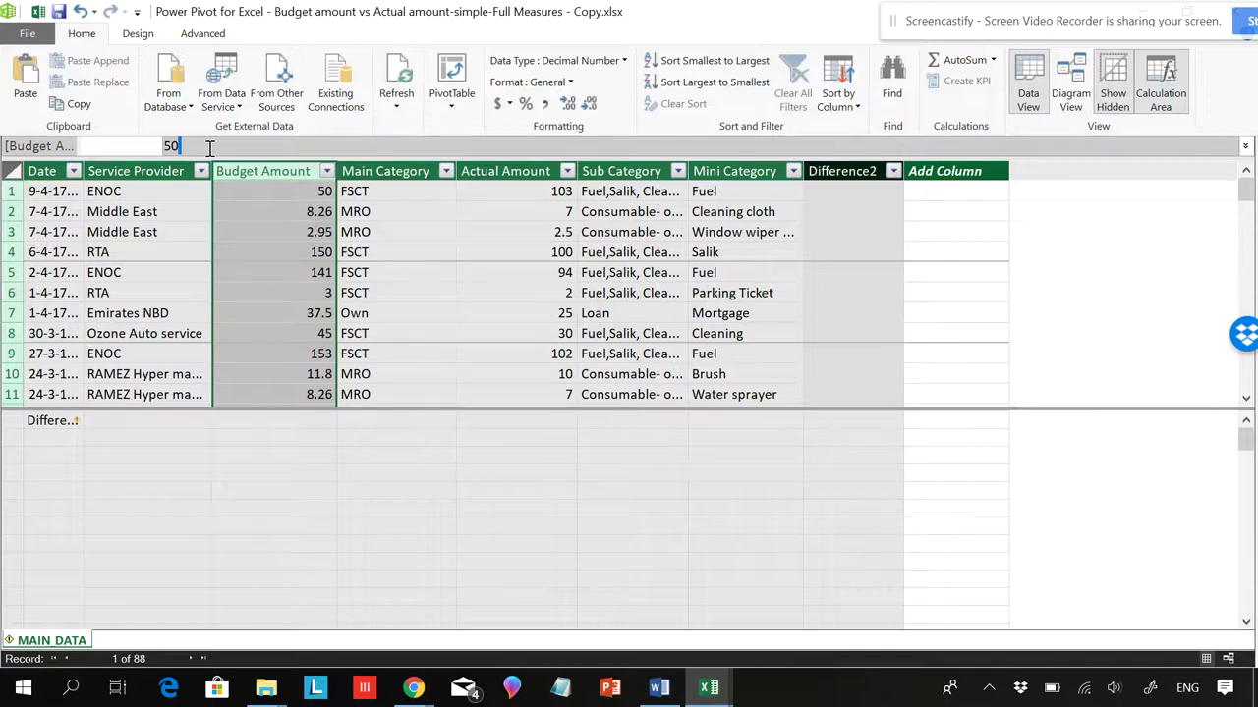
{"action": "left_click", "coordinate": [226, 287]}
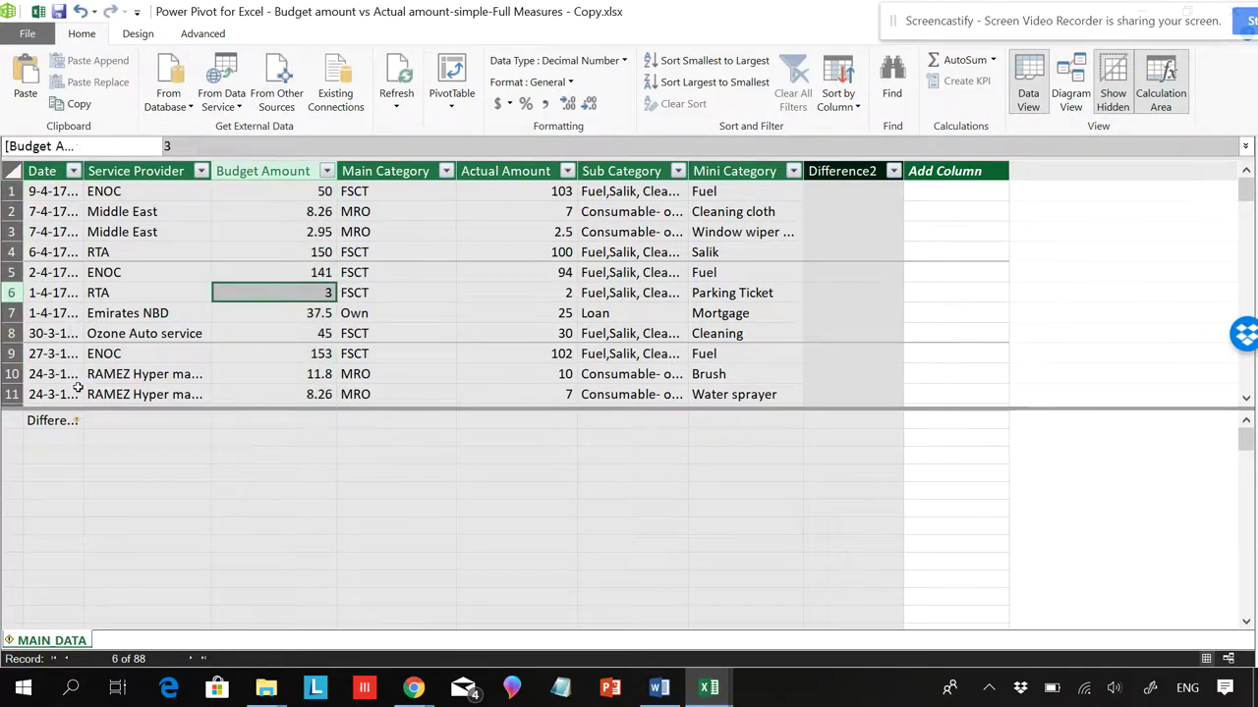
{"action": "left_click", "coordinate": [300, 193]}
{"action": "left_click", "coordinate": [46, 146]}
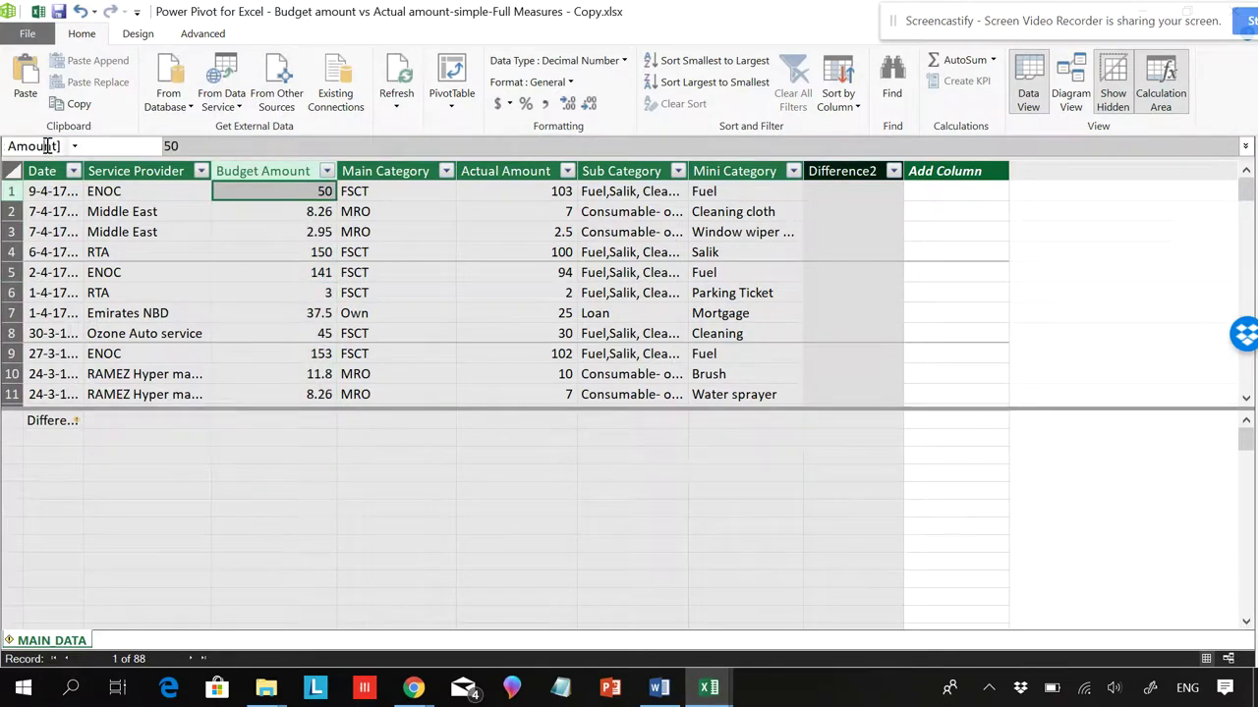
{"action": "left_click", "coordinate": [77, 147]}
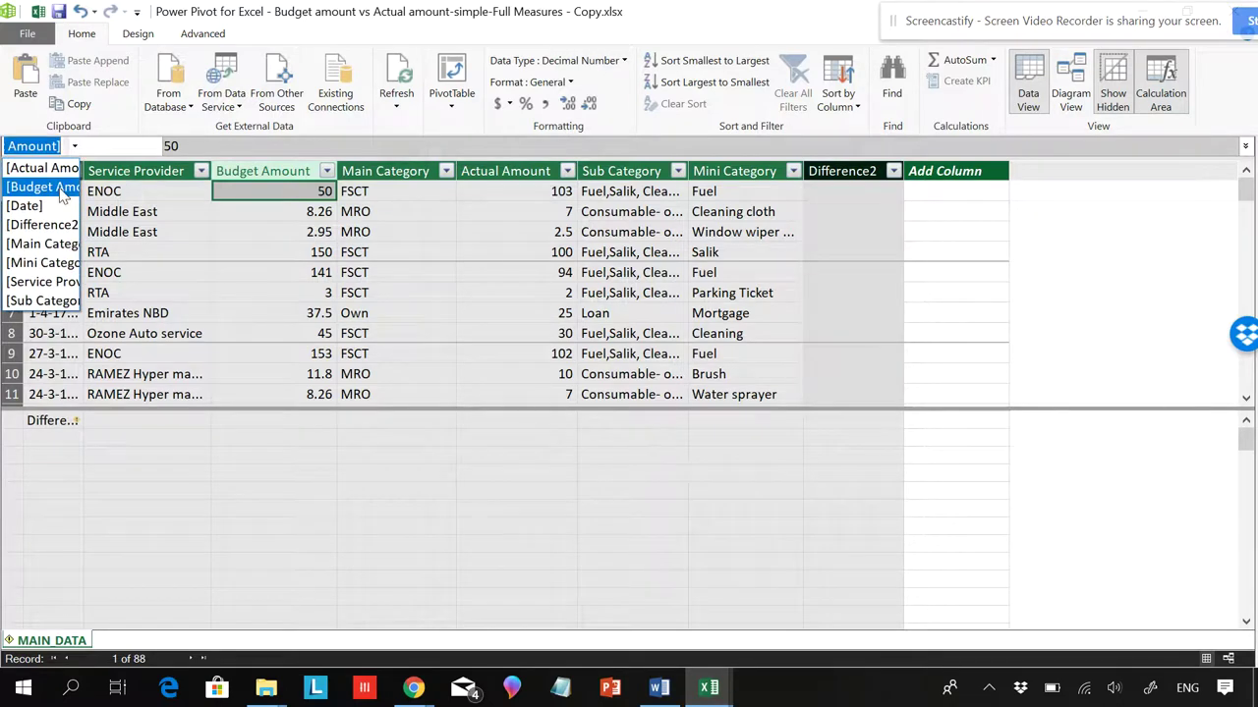
{"action": "left_click", "coordinate": [61, 192]}
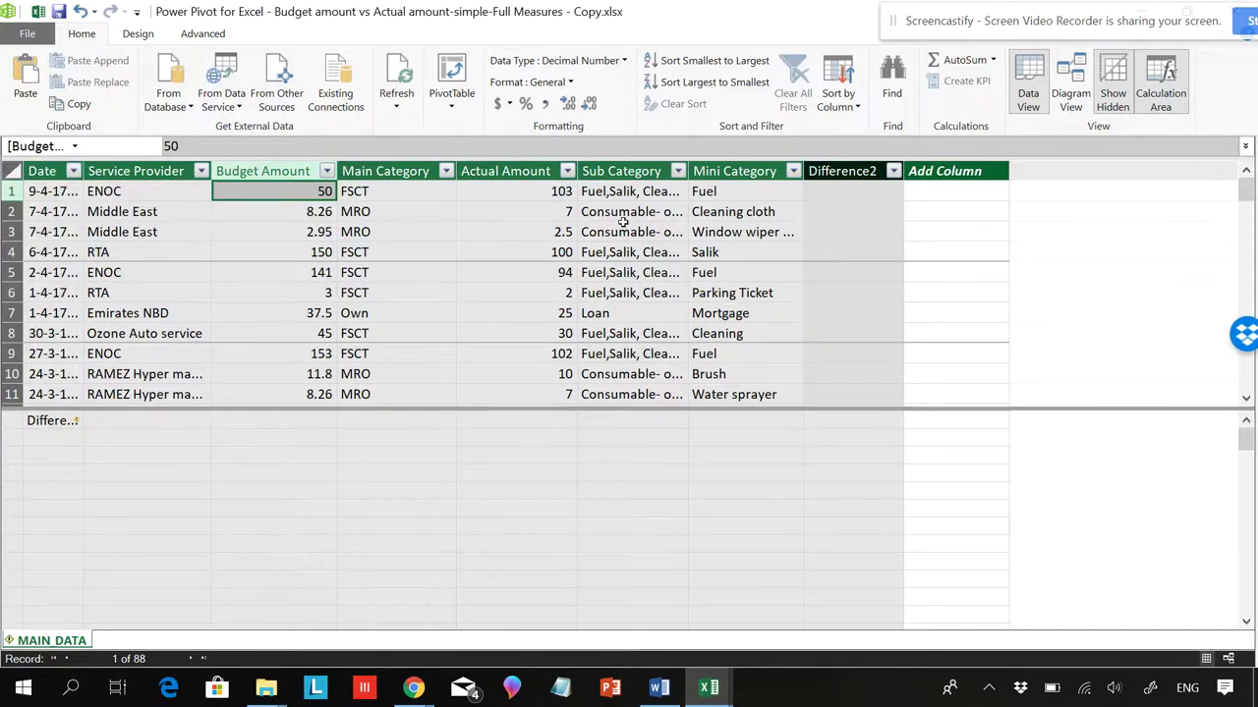
{"action": "left_click", "coordinate": [833, 191]}
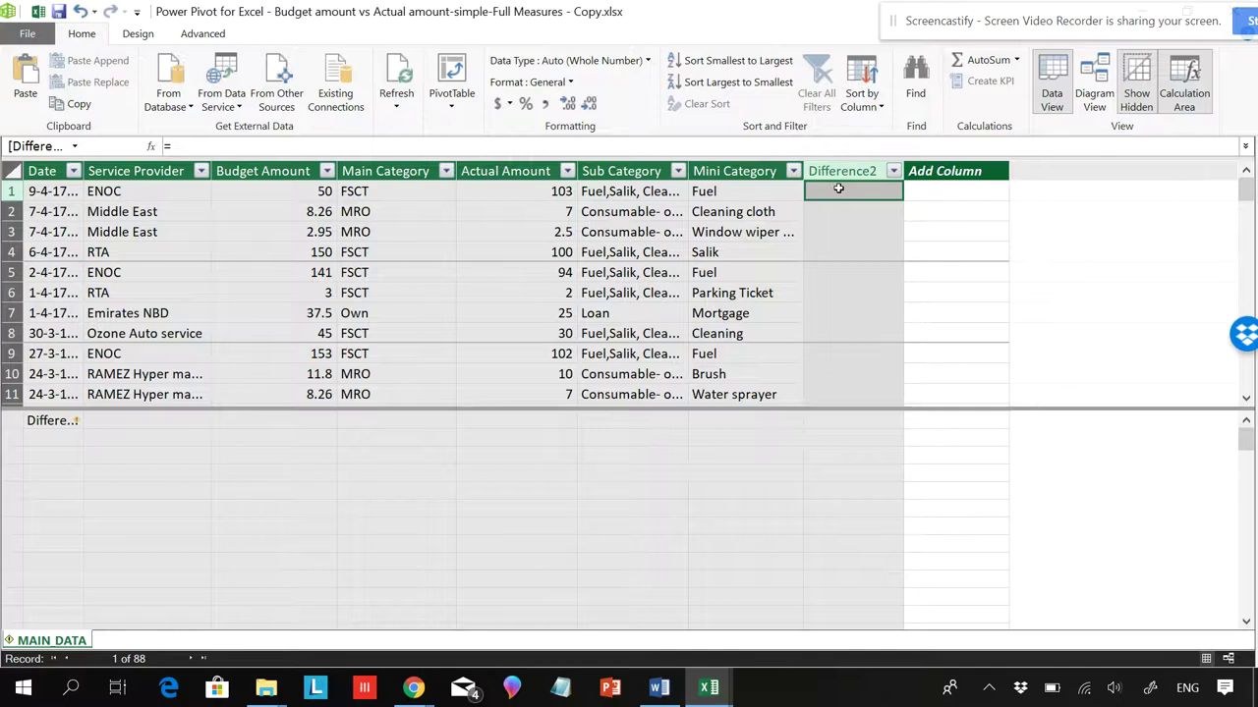
{"action": "right_click", "coordinate": [855, 202]}
{"action": "left_click", "coordinate": [852, 193]}
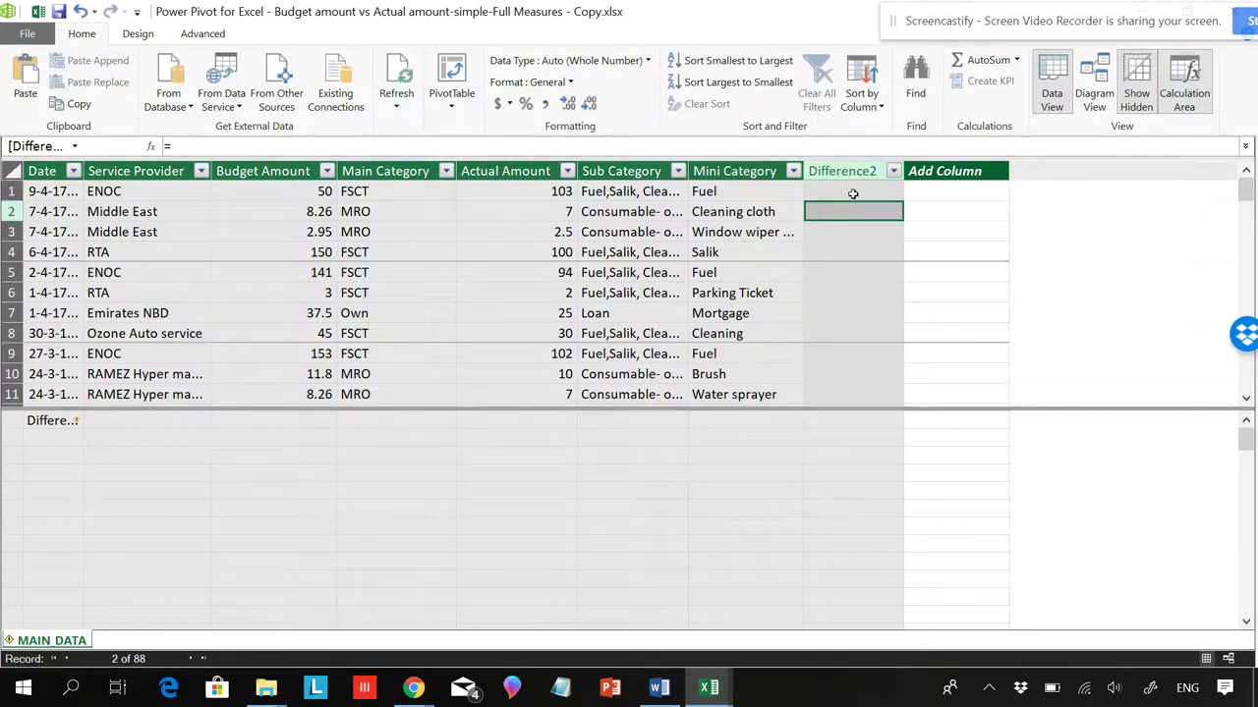
{"action": "left_click", "coordinate": [845, 422]}
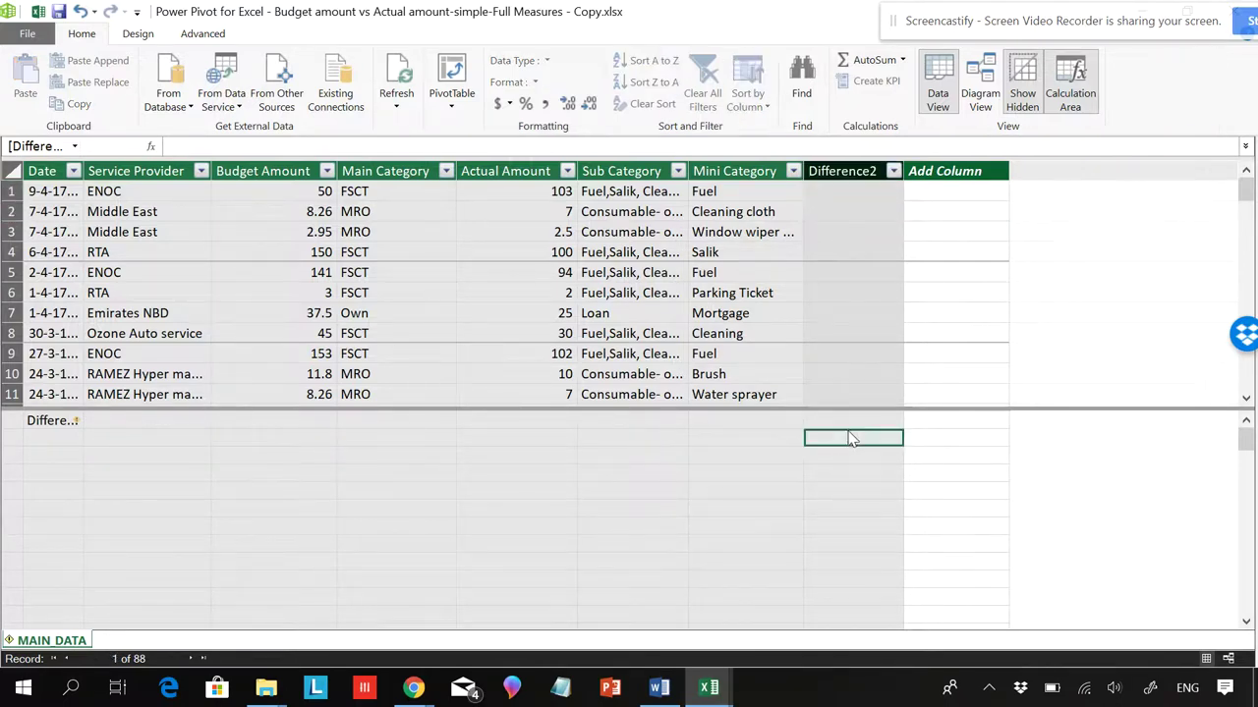
Give the Difference2 column the formula =[Budget Amount]-[Actual Amount].
{"action": "left_click", "coordinate": [844, 195]}
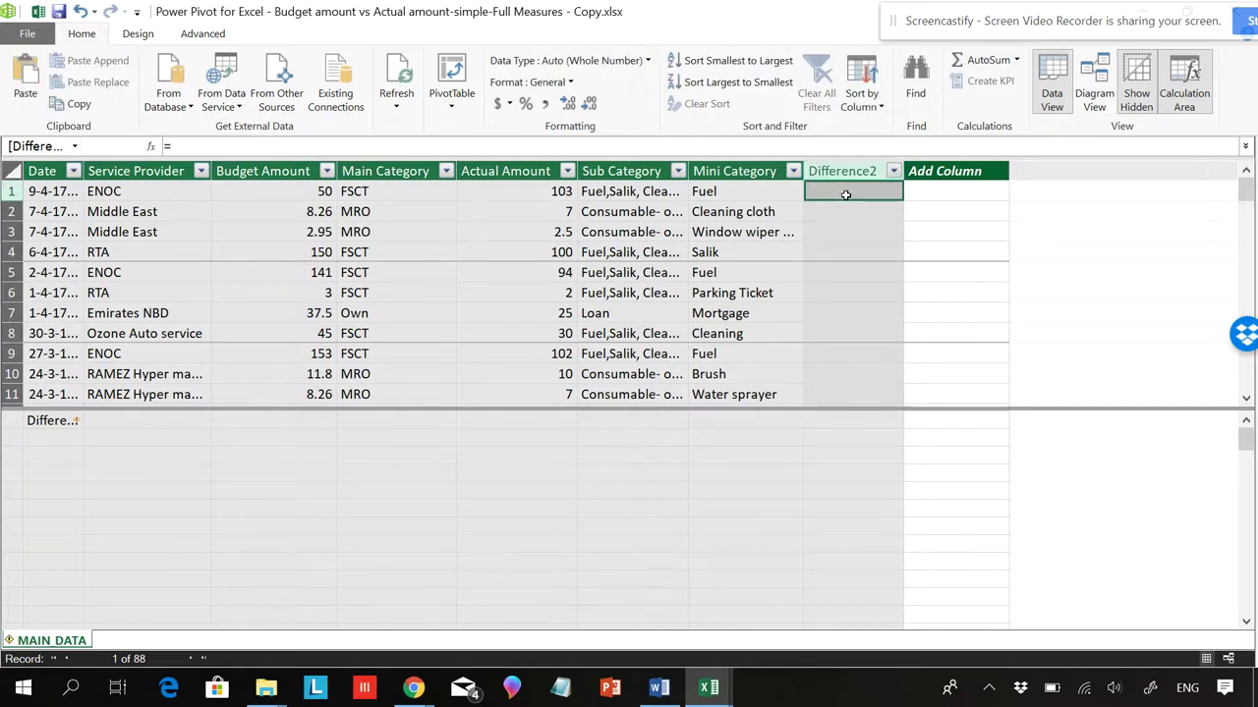
{"action": "type", "text": "="}
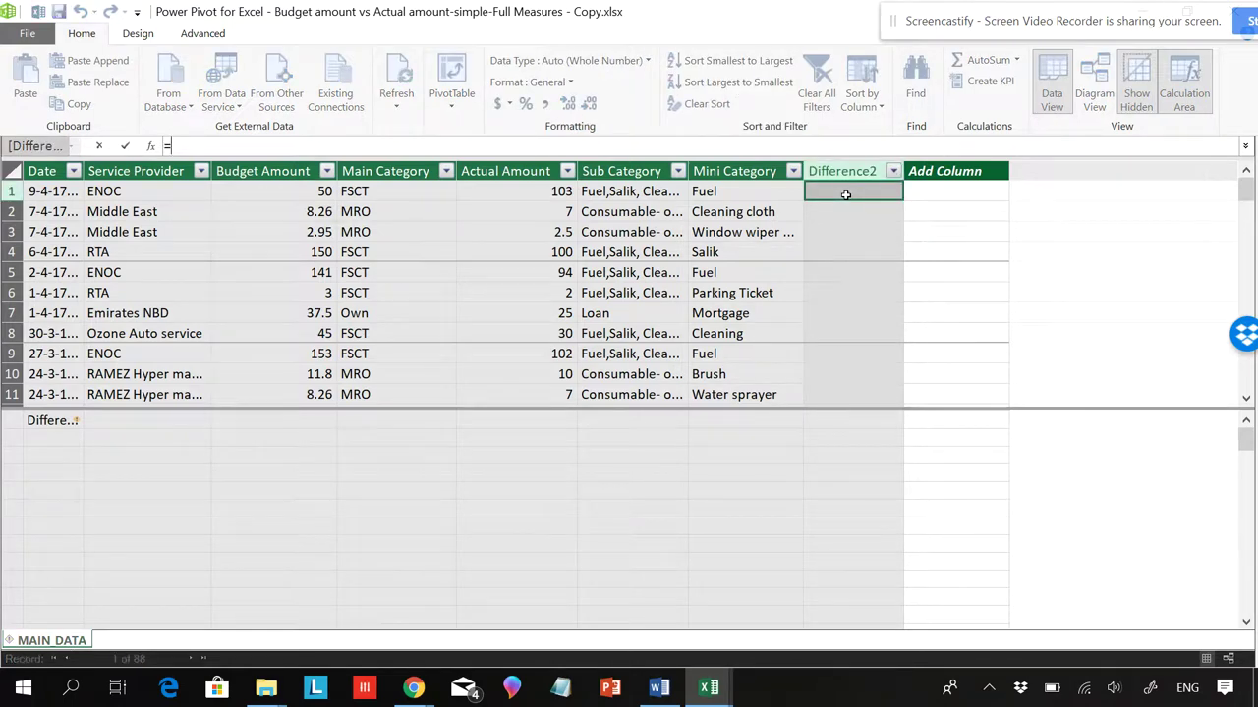
{"action": "type", "text": "bu"}
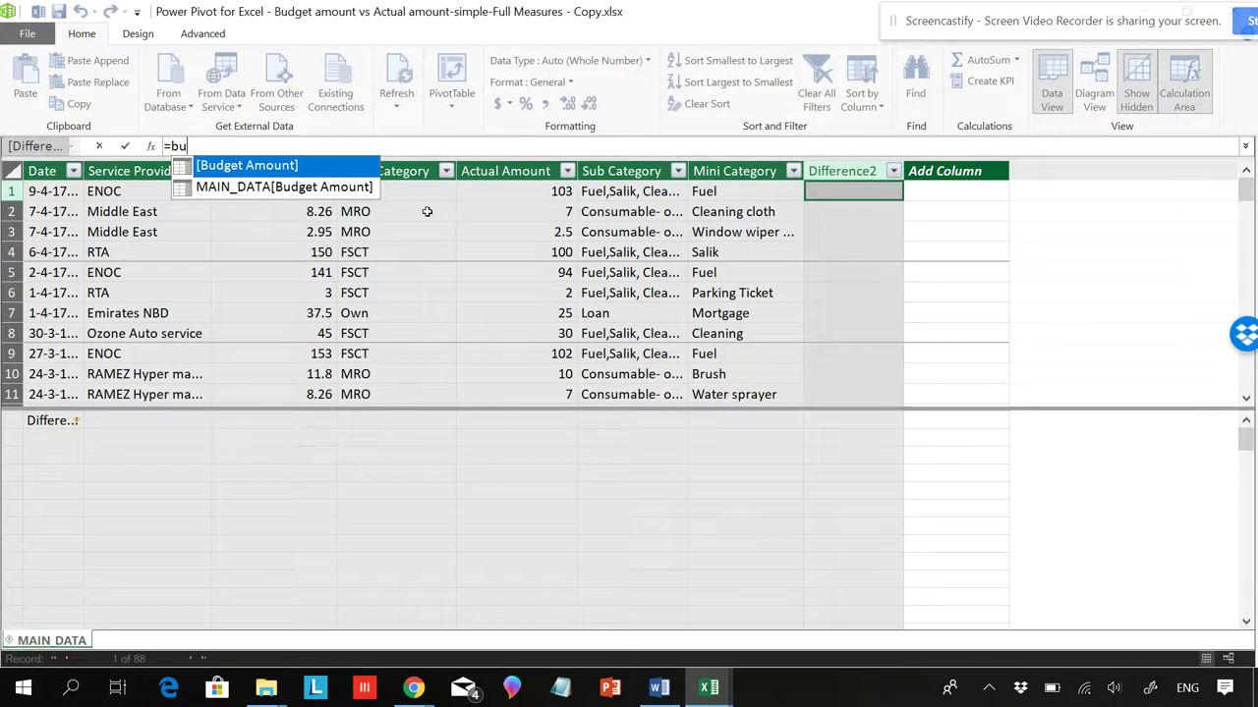
{"action": "double_click", "coordinate": [263, 173]}
{"action": "type", "text": "-"}
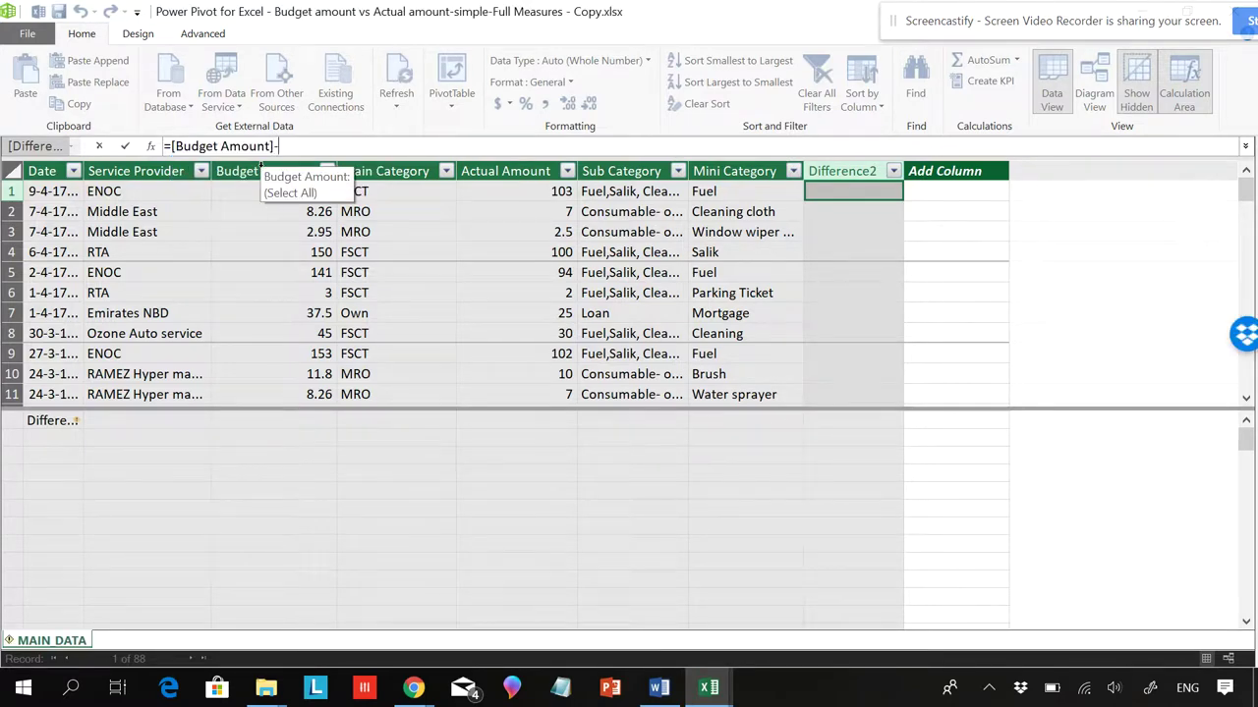
{"action": "type", "text": "a"}
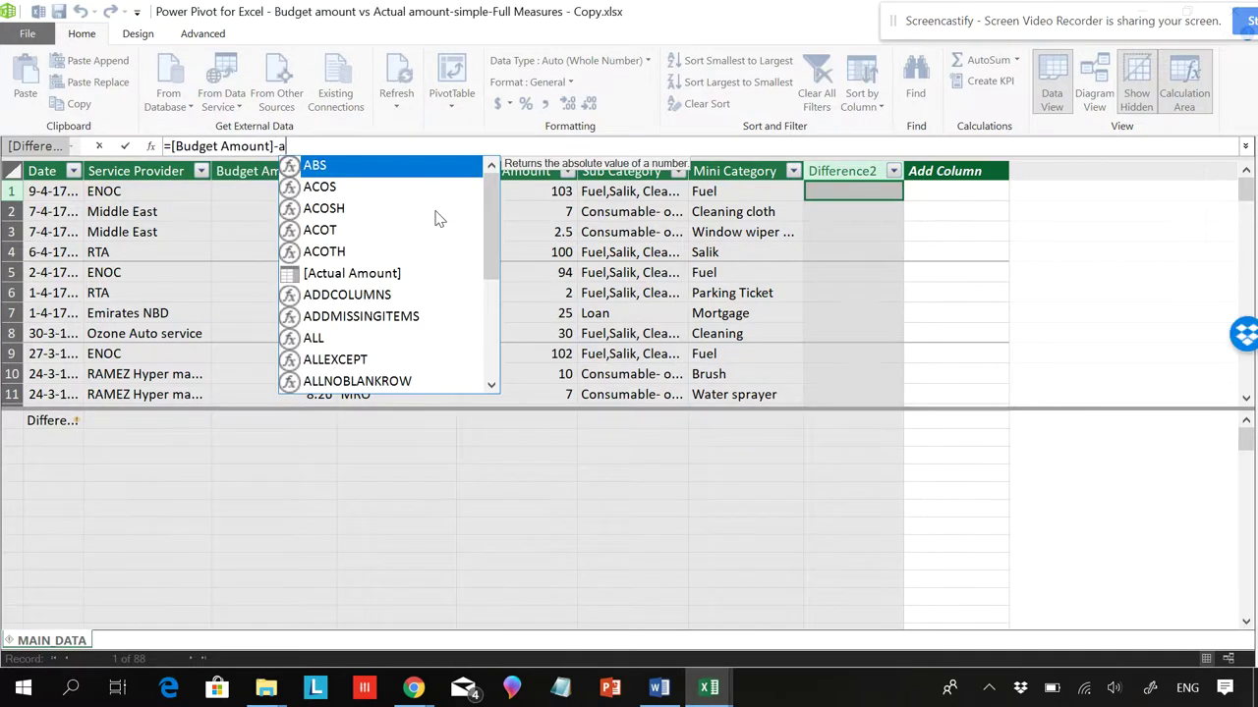
{"action": "type", "text": "c"}
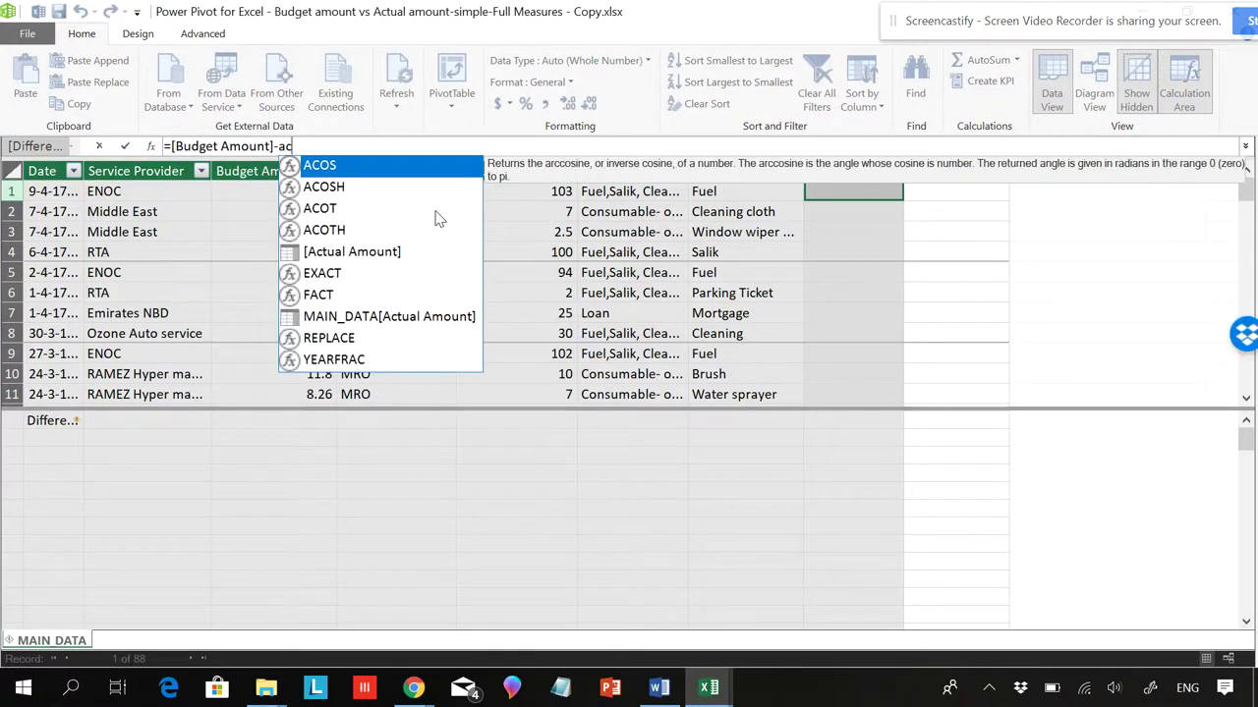
{"action": "left_click", "coordinate": [376, 253]}
{"action": "double_click", "coordinate": [376, 253]}
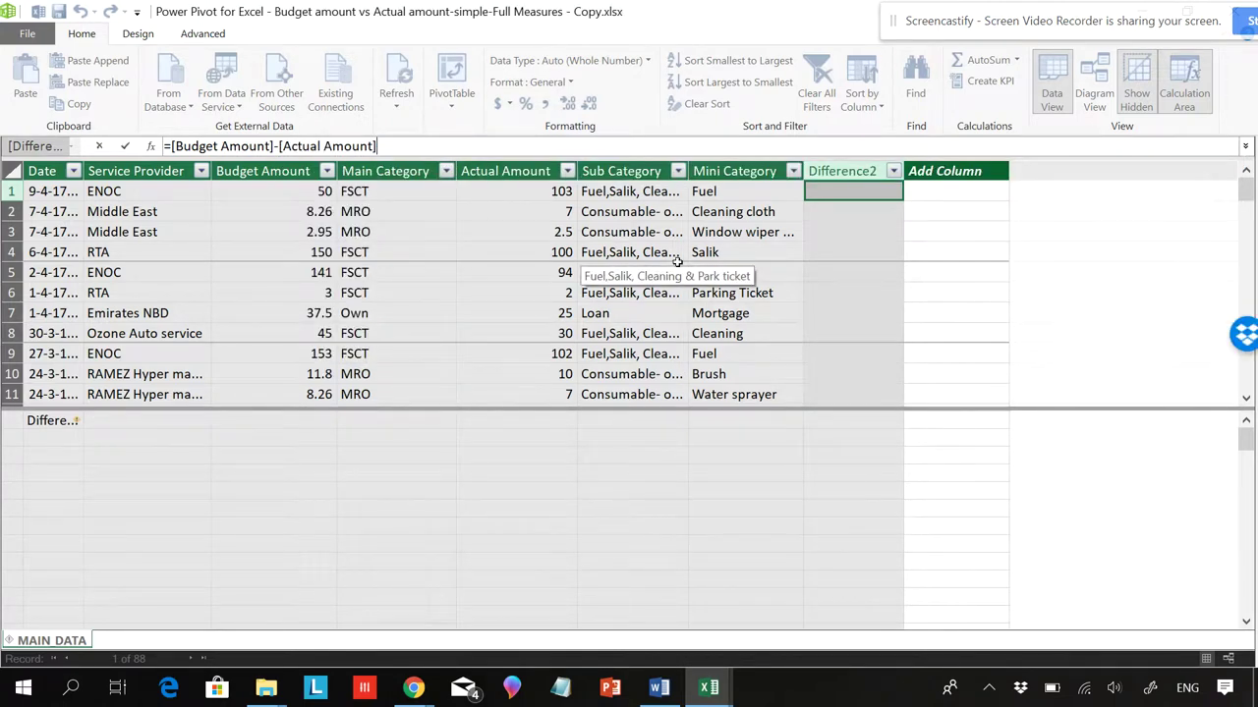
{"action": "key", "text": "Return"}
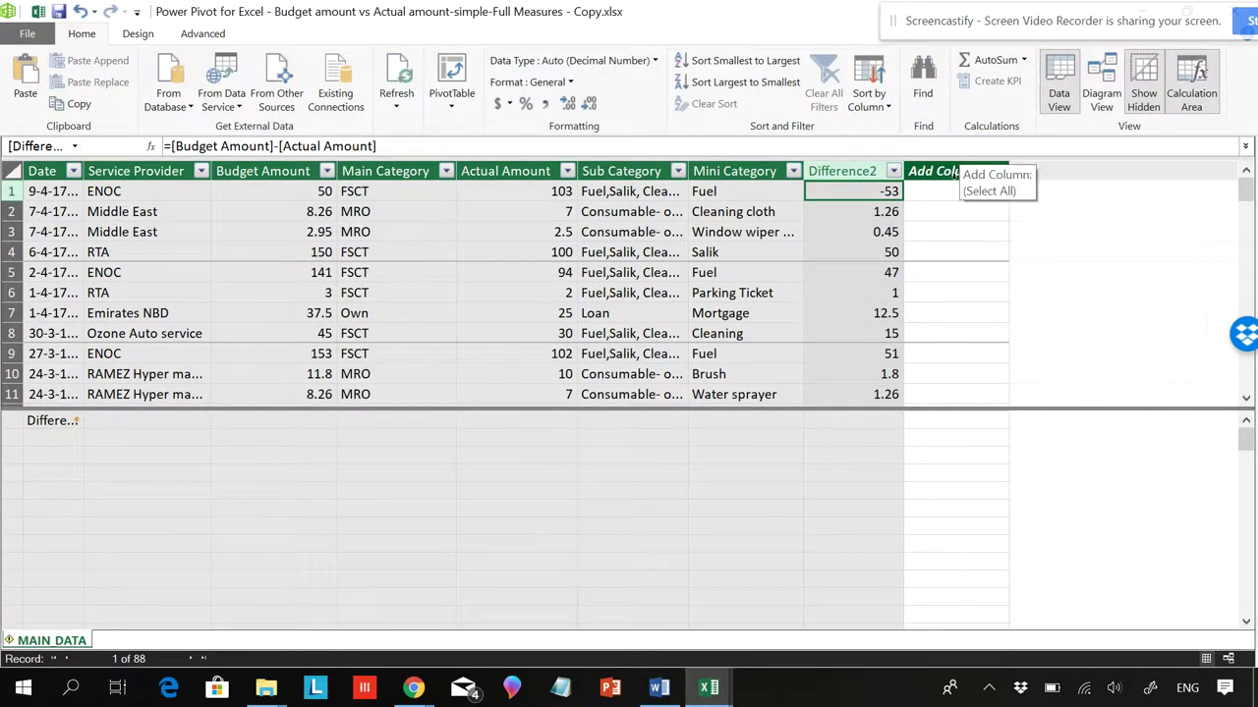
Add another column named Difference3 to the MAIN_DATA table.
{"action": "left_click", "coordinate": [942, 192]}
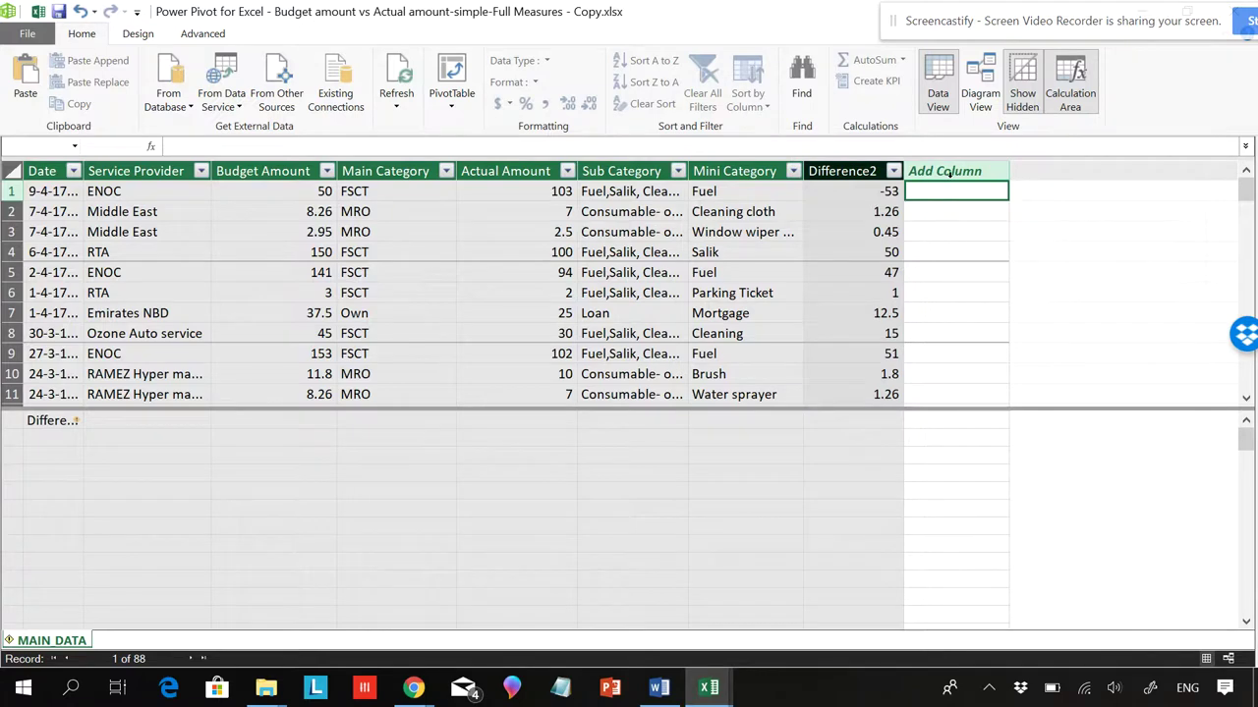
{"action": "double_click", "coordinate": [944, 171]}
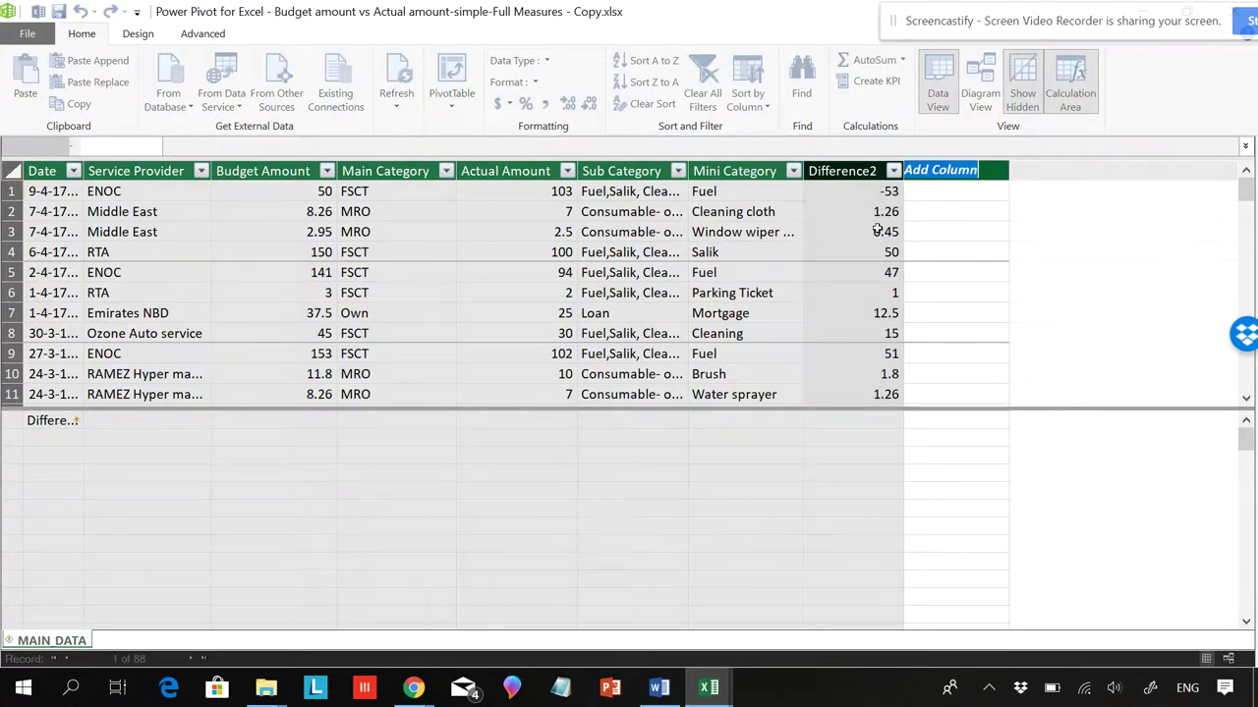
{"action": "type", "text": "Difference"}
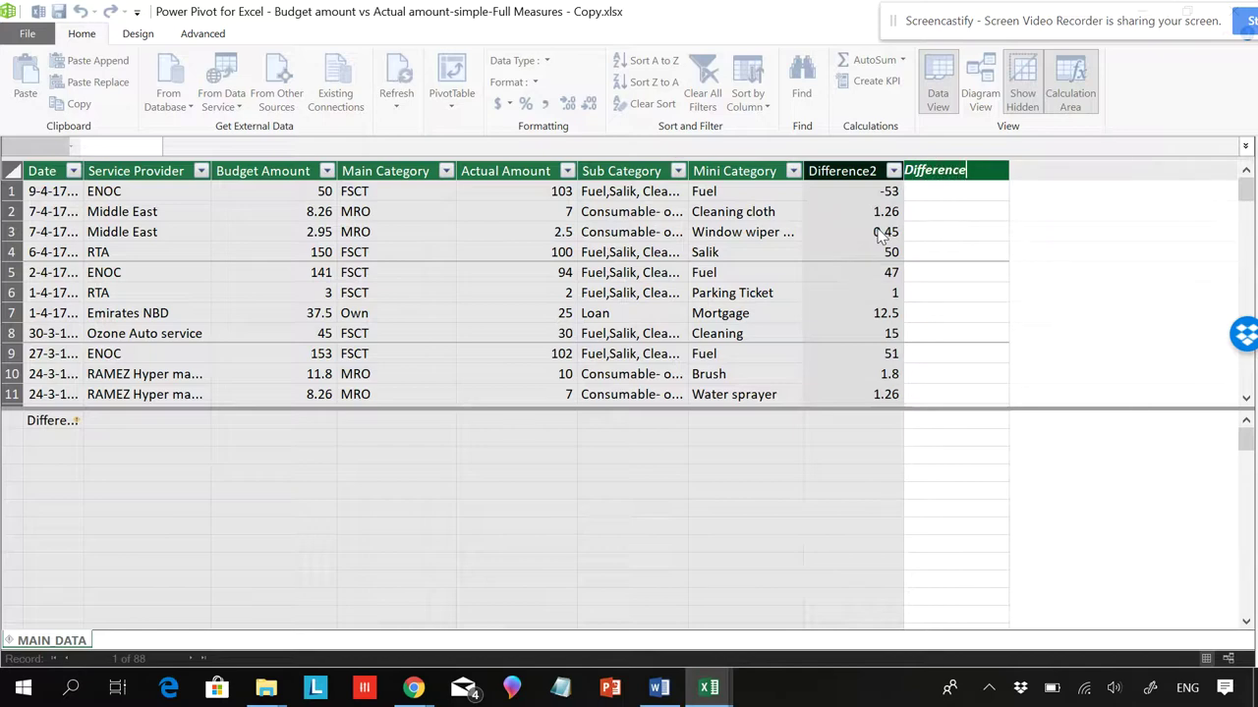
{"action": "type", "text": "3"}
{"action": "key", "text": "Return"}
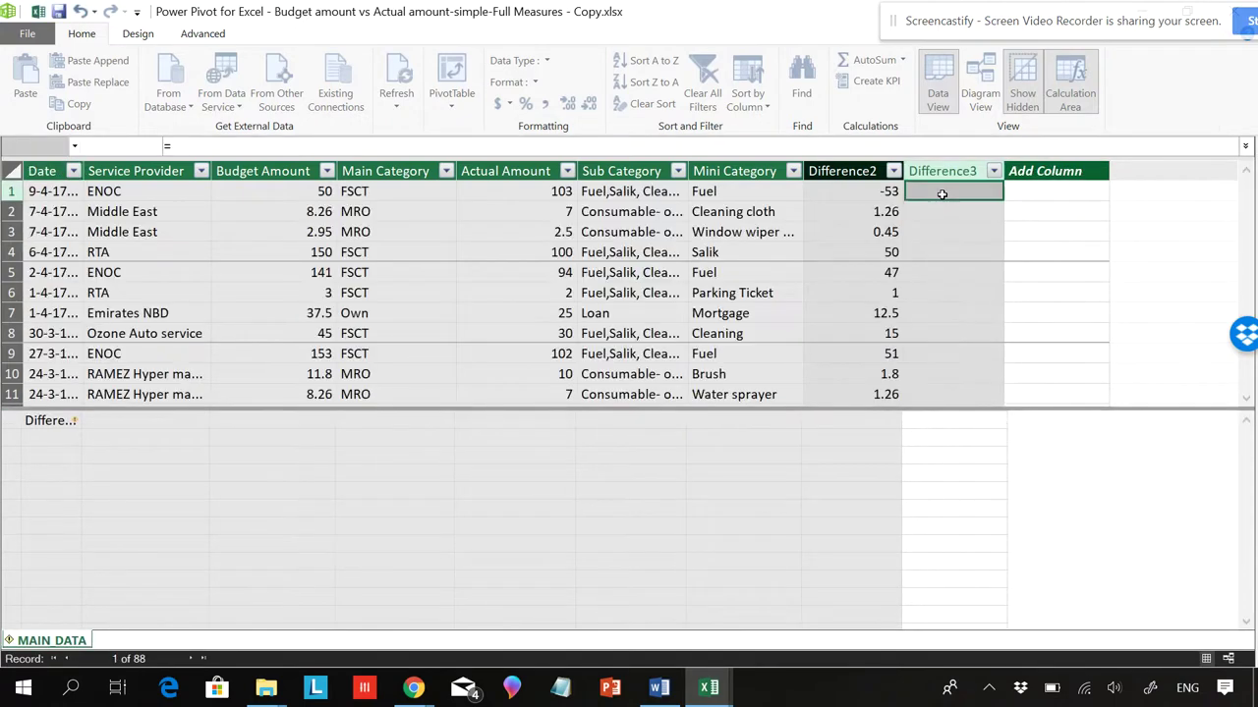
Check the Difference2 formula and start the Difference3 column's formula with =MAIN_DATA[Actual Amount]-ma.
{"action": "left_click", "coordinate": [881, 190]}
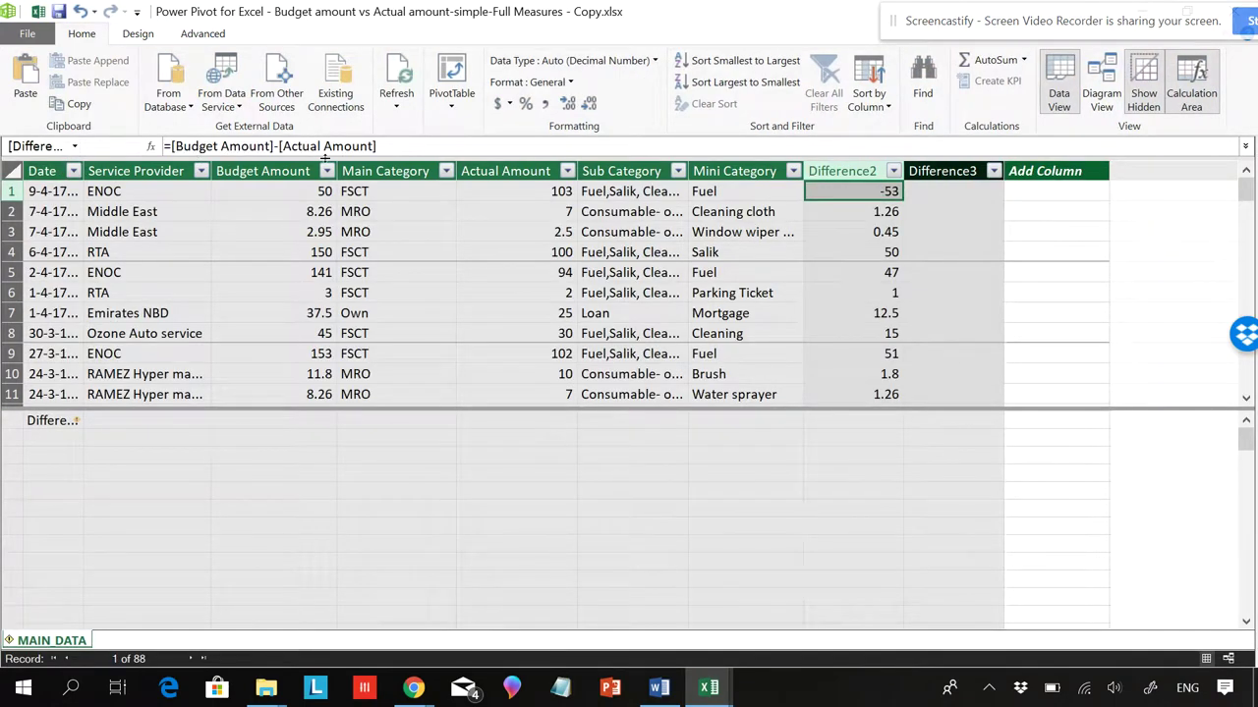
{"action": "left_click", "coordinate": [923, 192]}
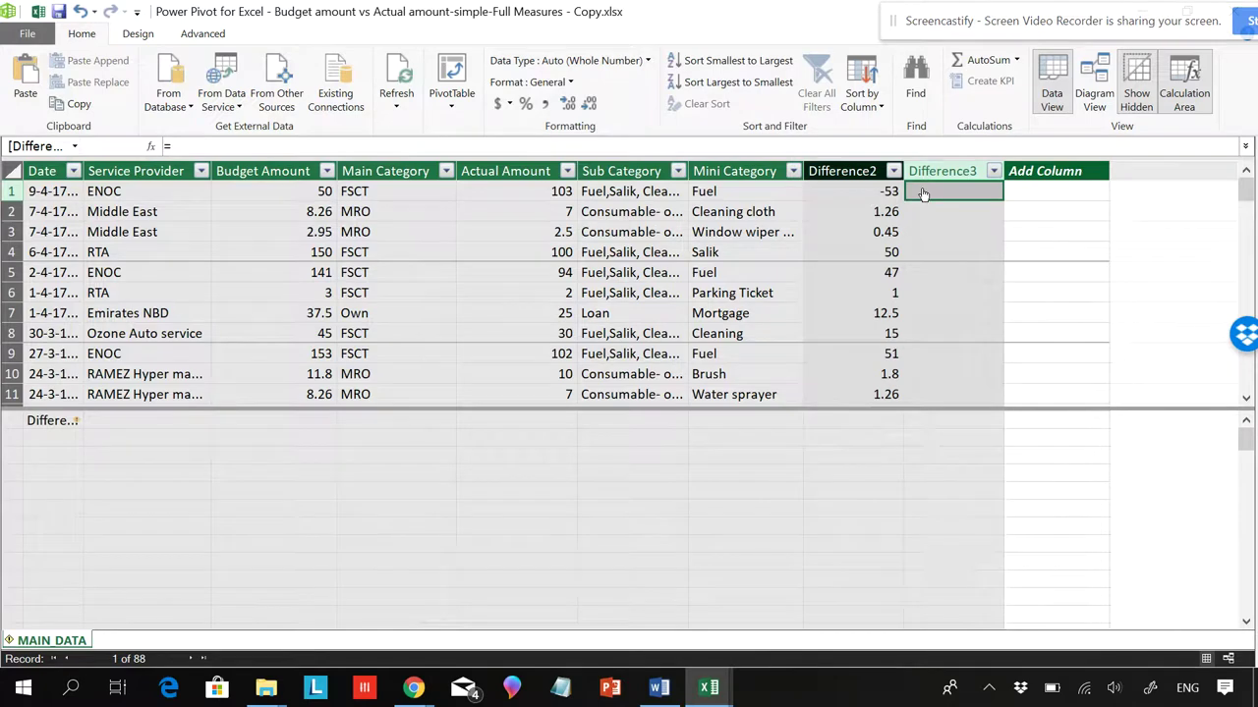
{"action": "type", "text": "=ac"}
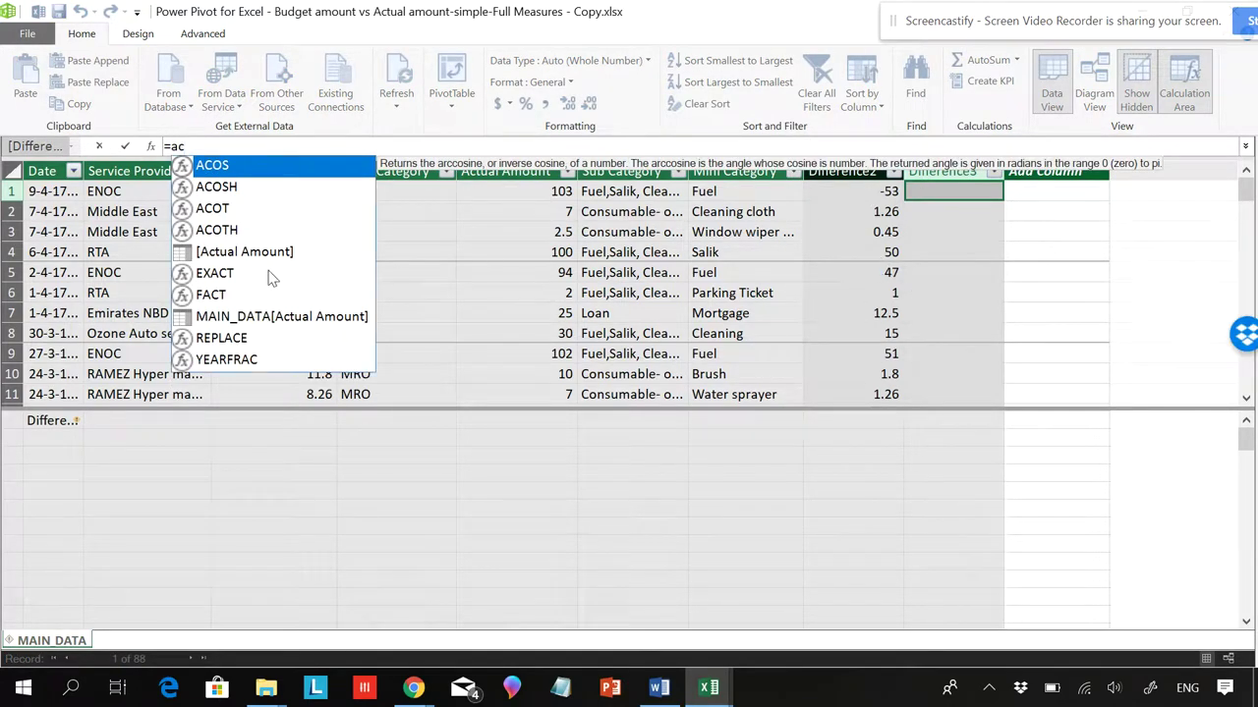
{"action": "double_click", "coordinate": [324, 318]}
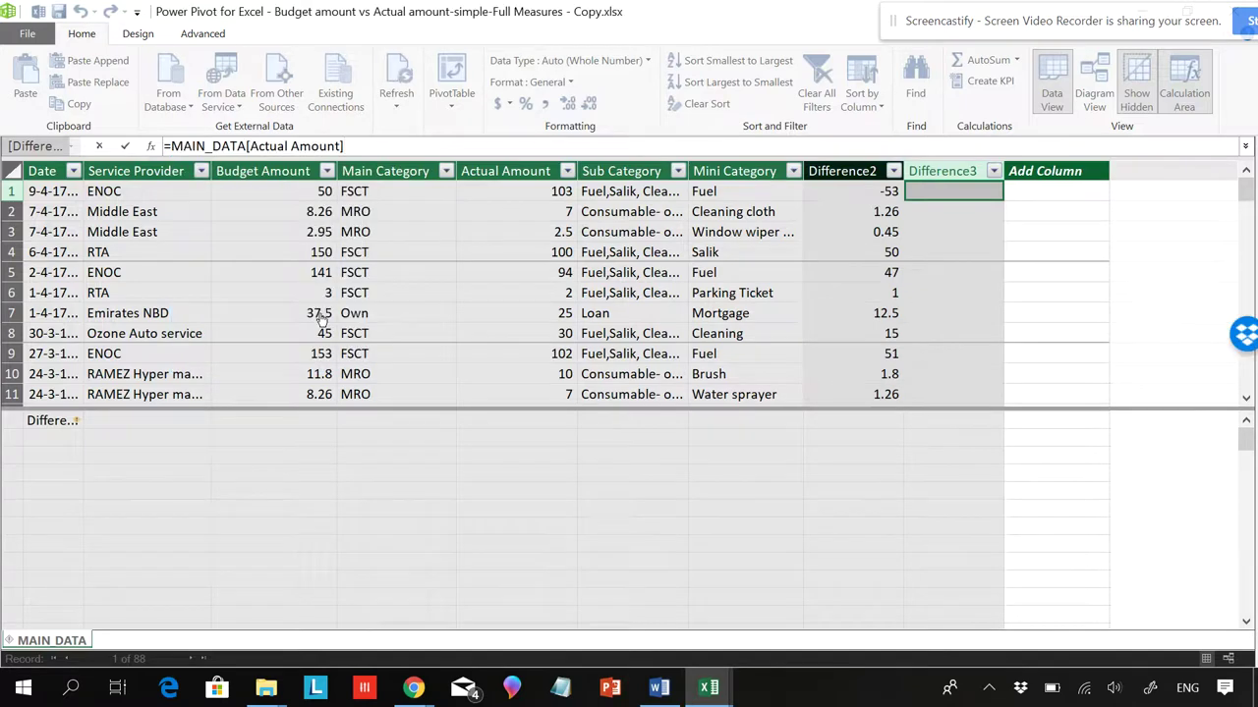
{"action": "type", "text": "-ma"}
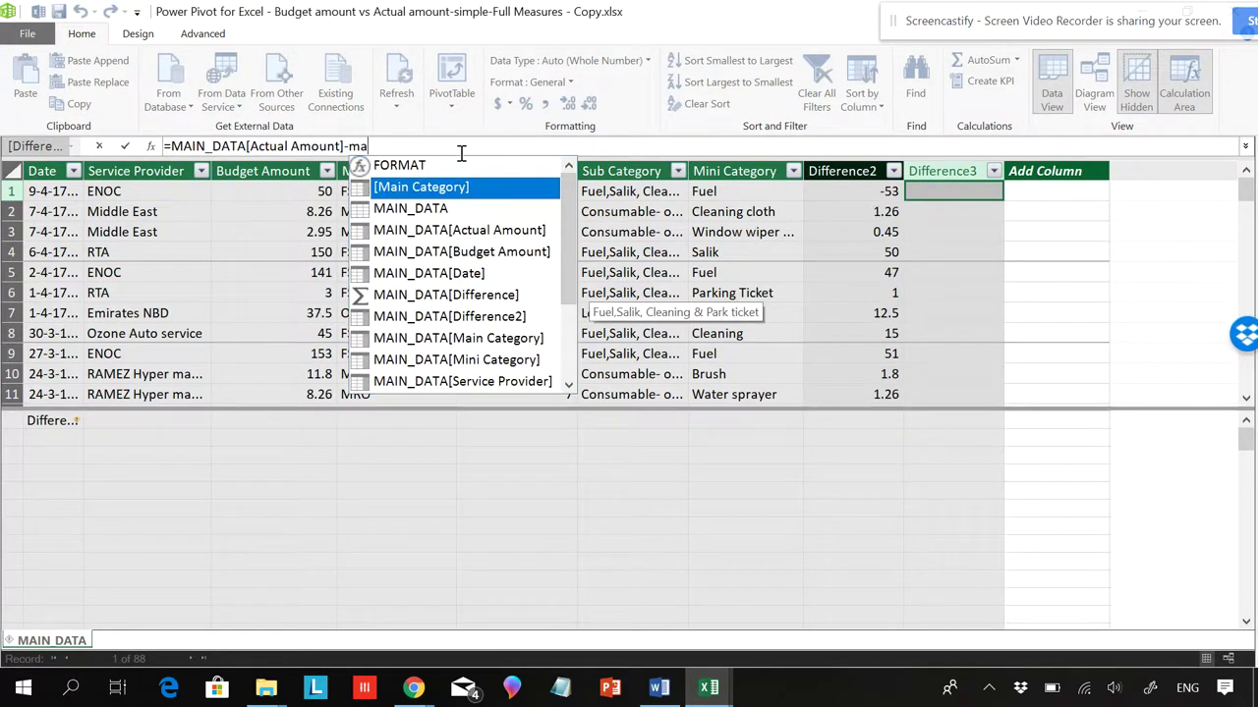
Replace the unfinished Difference3 formula with =MAIN_DATA[Budget Amount]-MAIN_DATA[Actual Amount] and commit it.
{"action": "left_click", "coordinate": [394, 144]}
{"action": "left_click_drag", "start_coordinate": [394, 145], "coordinate": [263, 142]}
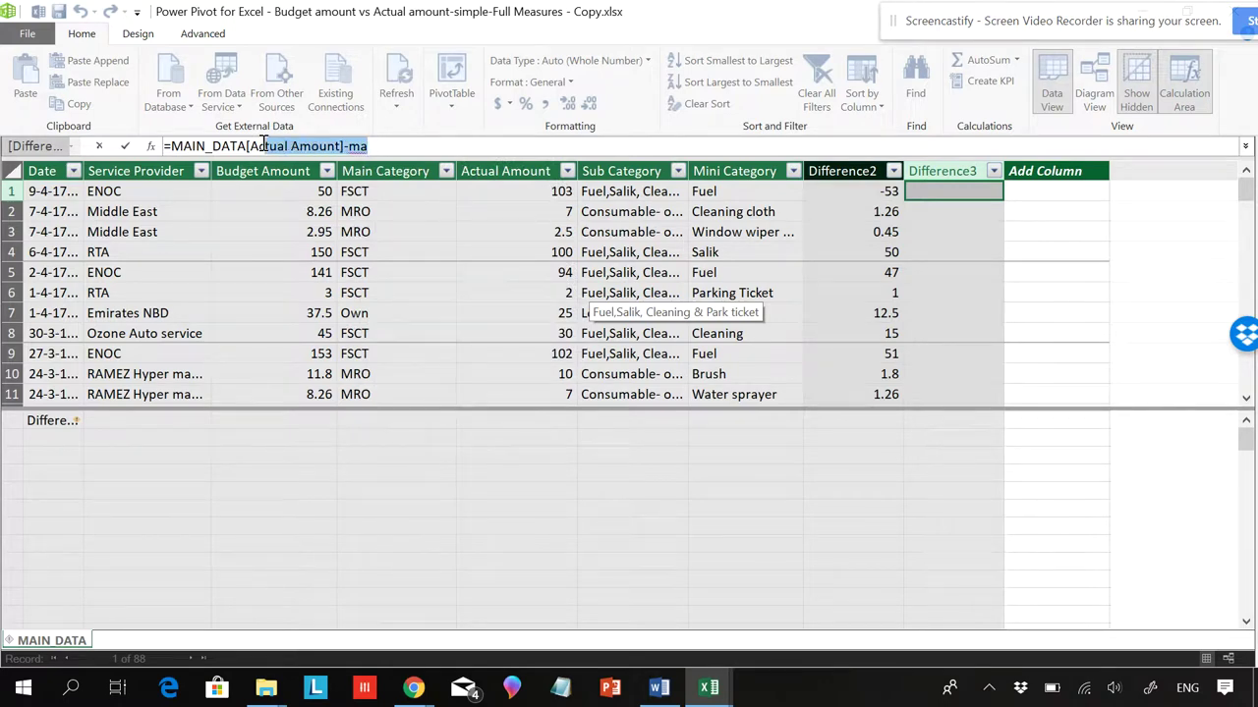
{"action": "key", "text": "BackSpace"}
{"action": "key", "text": "BackSpace"}
{"action": "key", "text": "BackSpace"}
{"action": "key", "text": "BackSpace"}
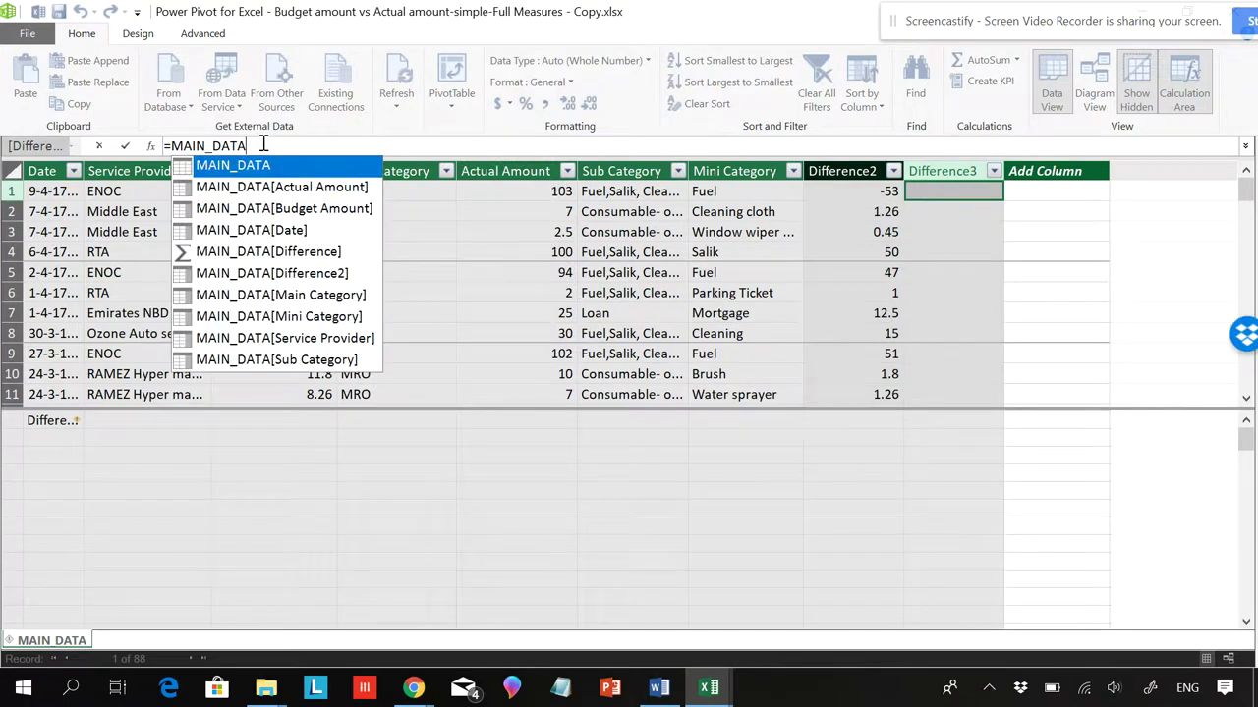
{"action": "double_click", "coordinate": [322, 209]}
{"action": "type", "text": "-main"}
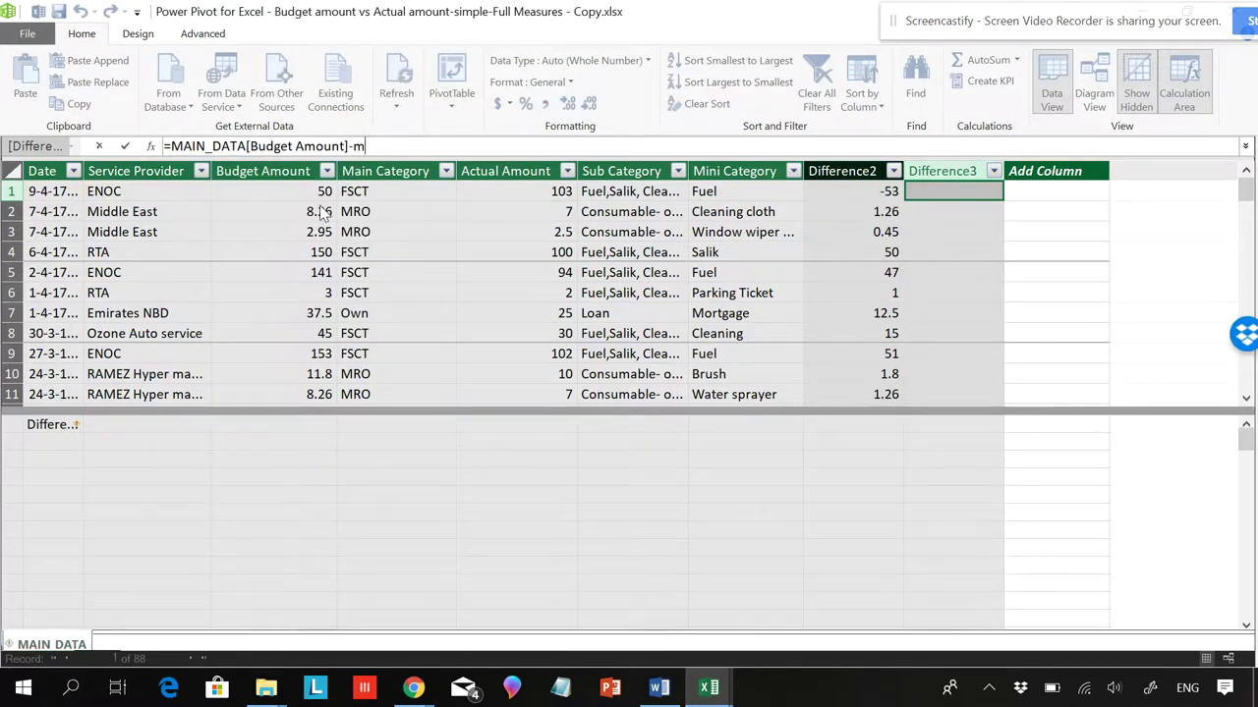
{"action": "double_click", "coordinate": [518, 209]}
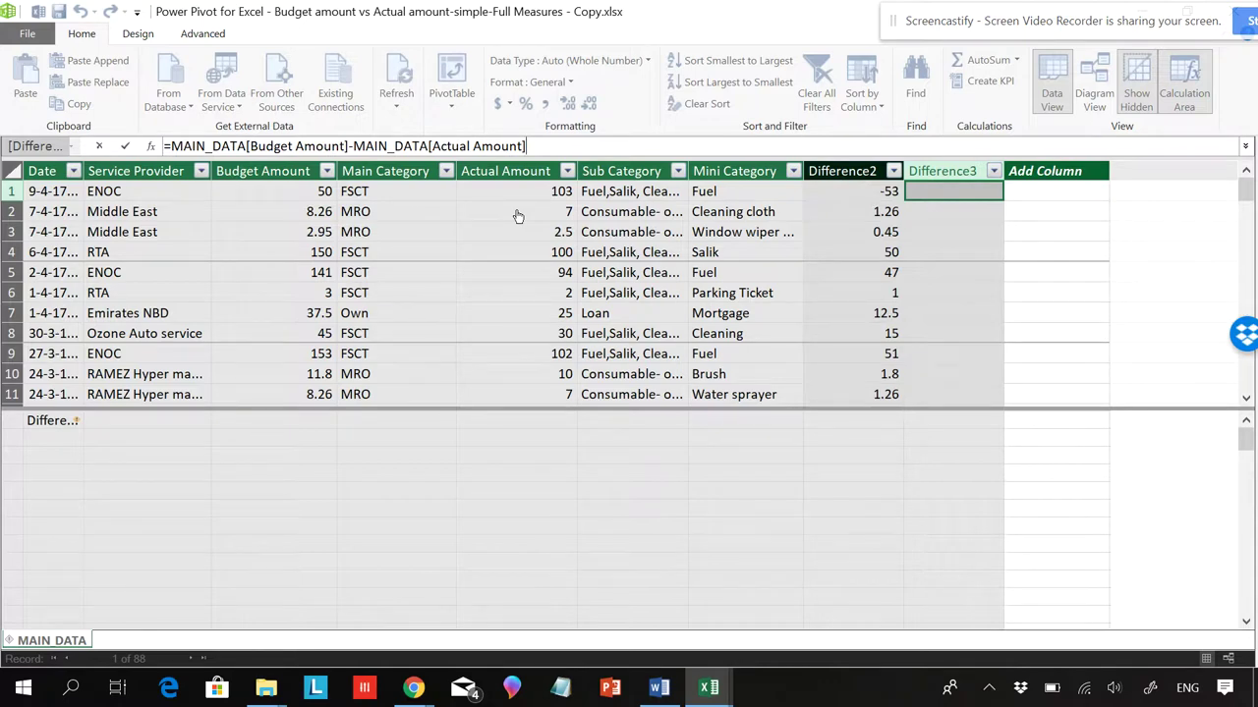
{"action": "key", "text": "Return"}
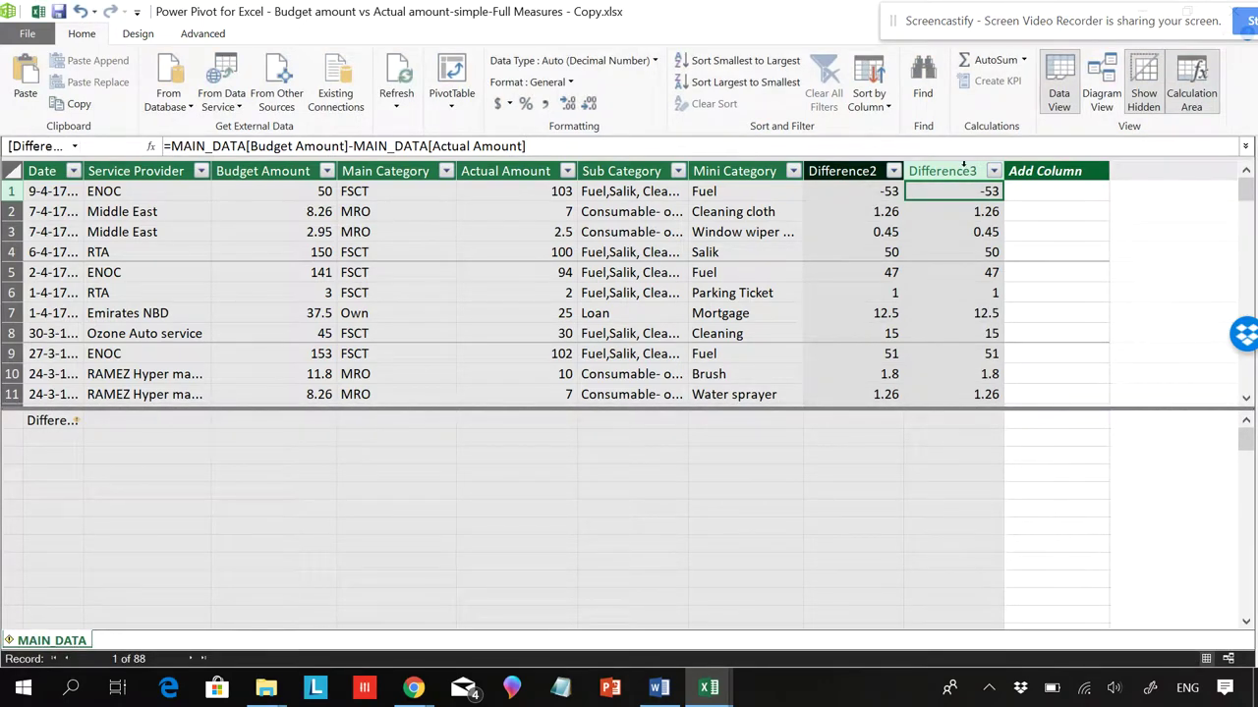
Inspect the Difference measure's formula and description in the calculation area without changing them.
{"action": "left_click", "coordinate": [51, 421]}
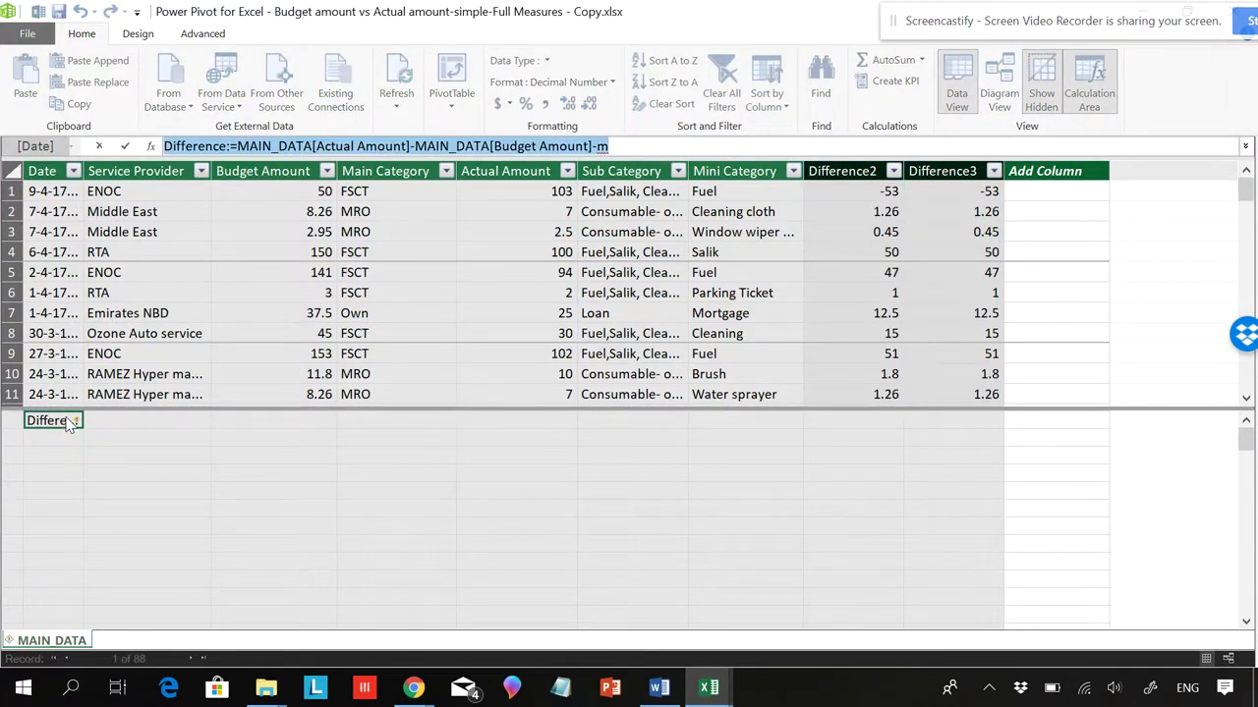
{"action": "right_click", "coordinate": [69, 425]}
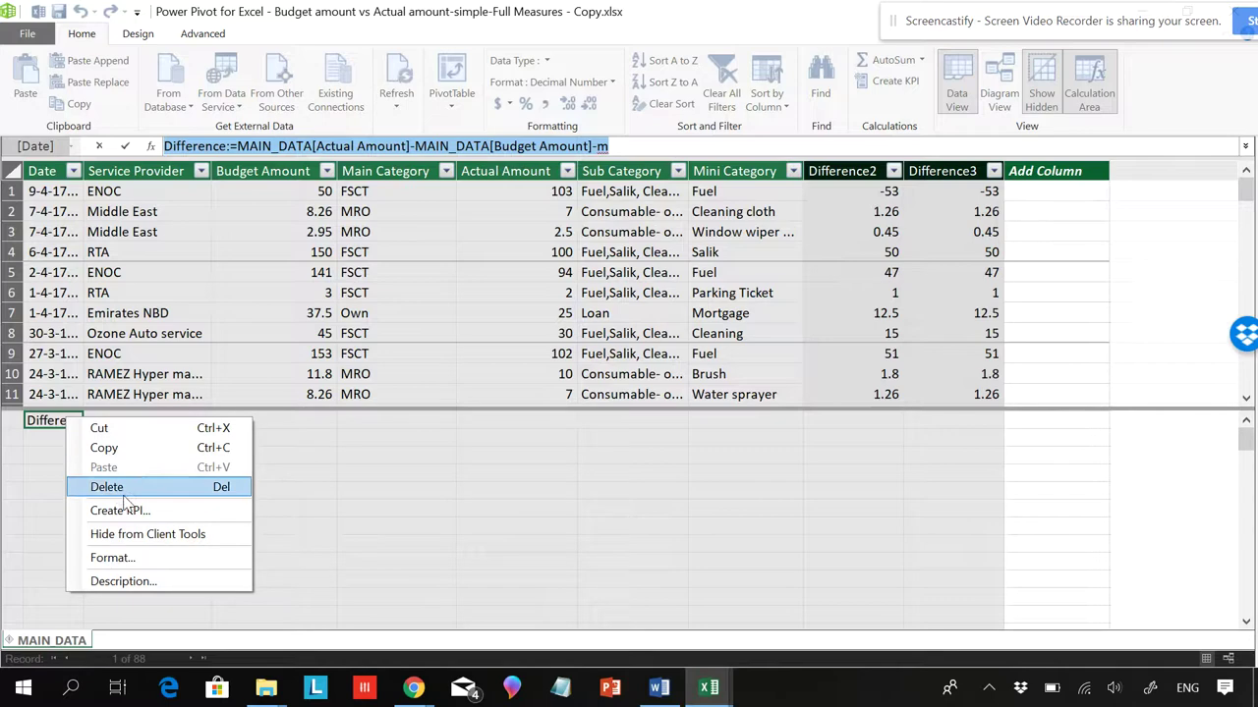
{"action": "left_click", "coordinate": [168, 580]}
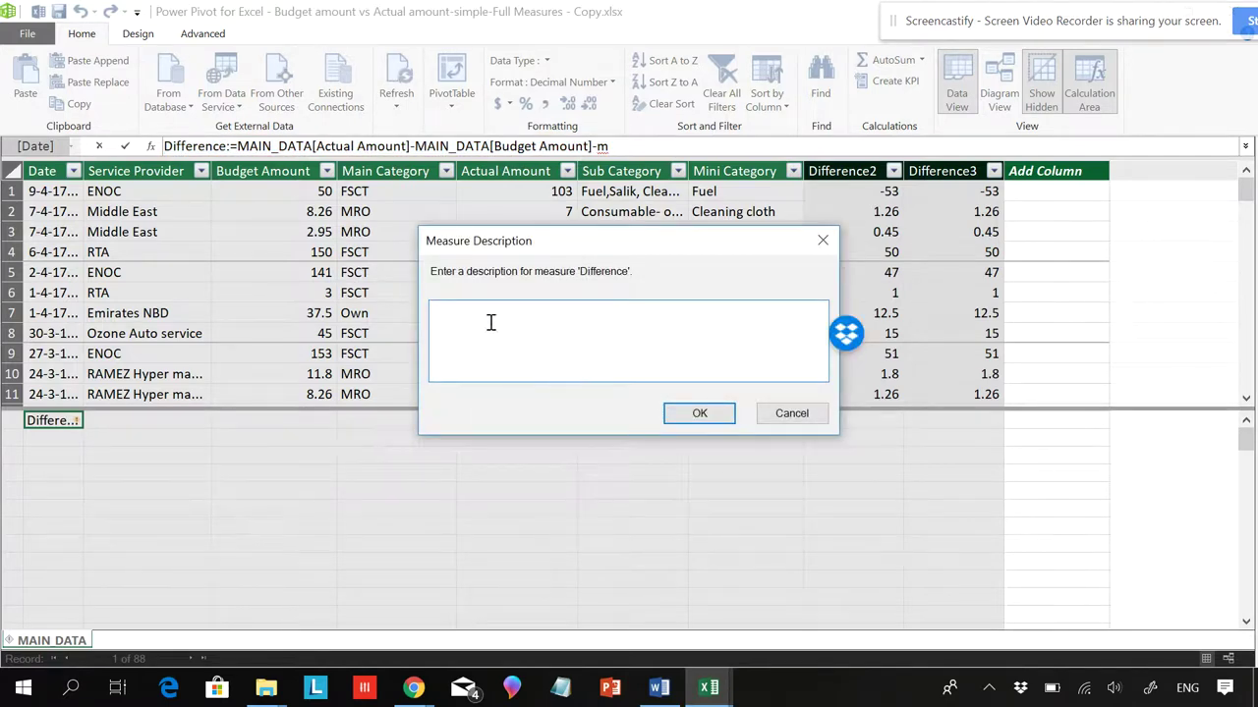
{"action": "left_click", "coordinate": [791, 413]}
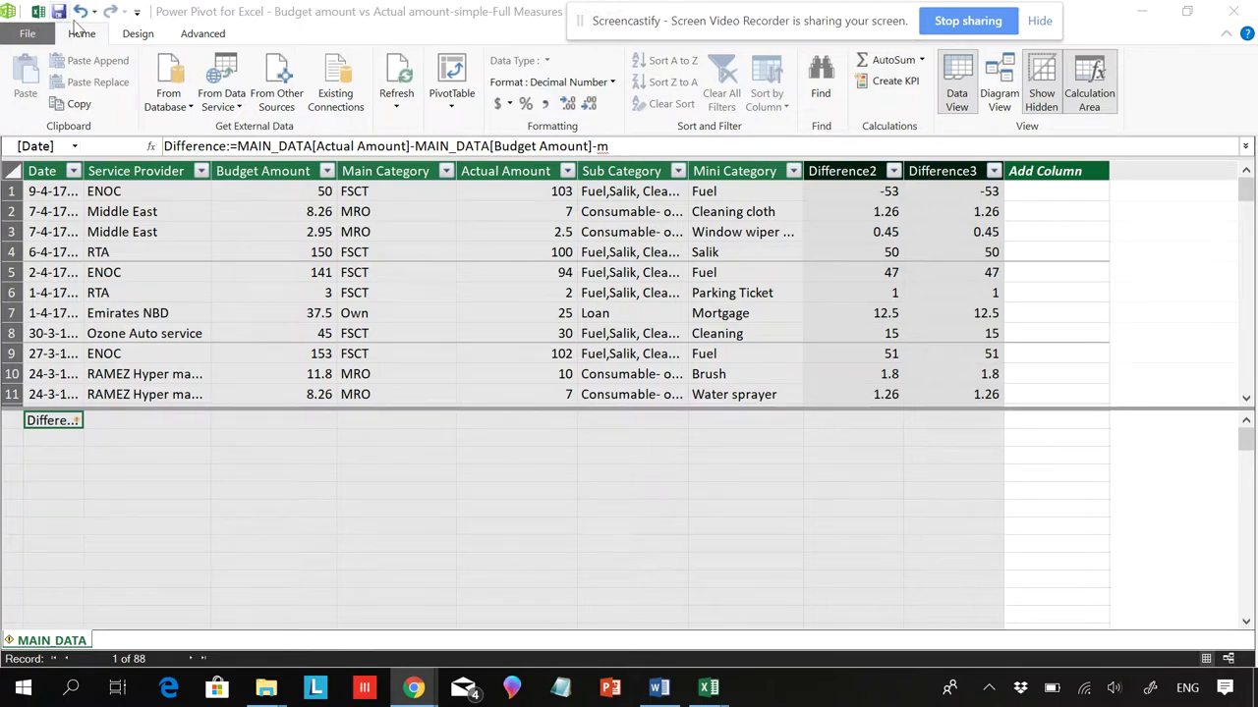
Back in the workbook, correct the Difference measure's formula to =MAIN_DATA[Actual Amount]-MAIN_DATA[Budget Amount], check it, and locate the measure among the PivotTable fields.
{"action": "left_click", "coordinate": [1233, 11]}
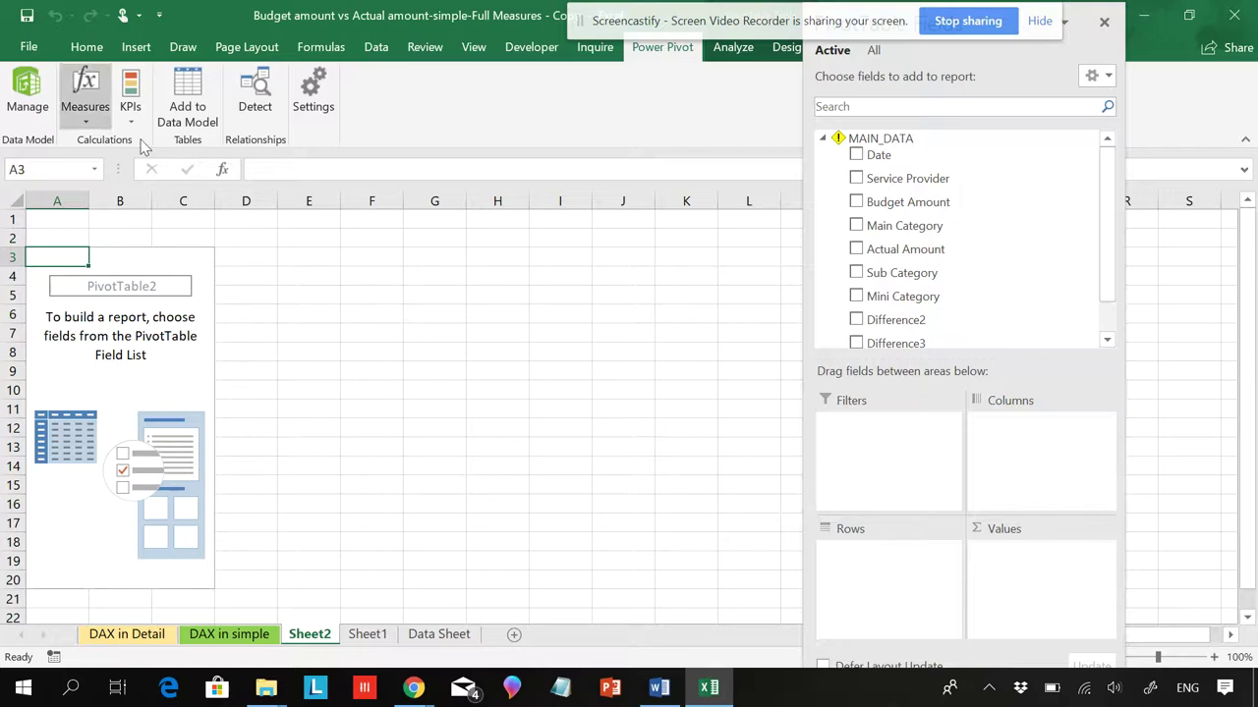
{"action": "left_click", "coordinate": [87, 118]}
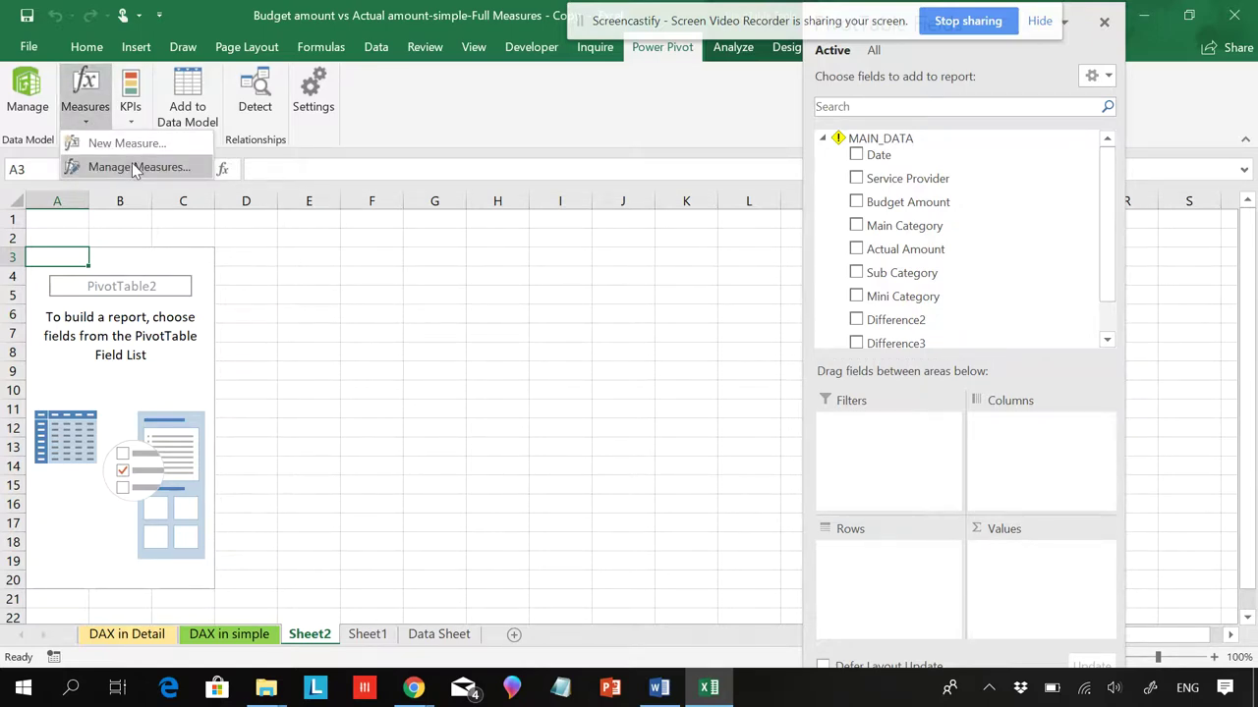
{"action": "left_click", "coordinate": [134, 167]}
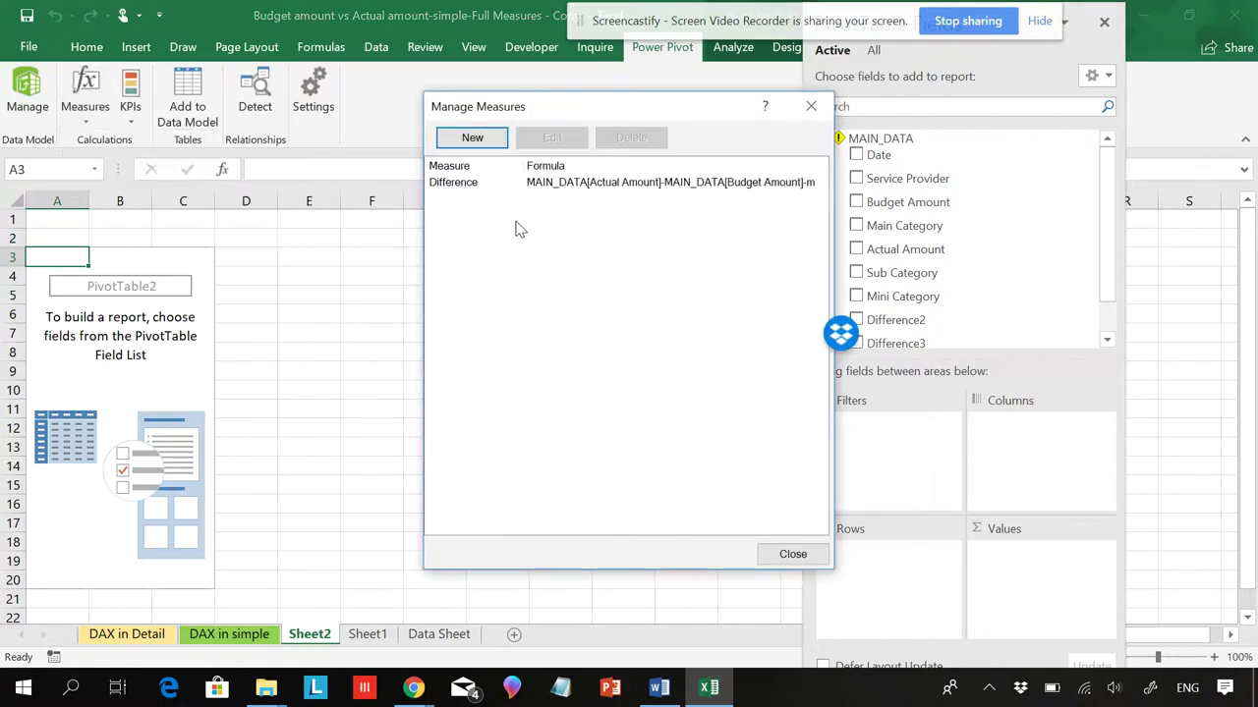
{"action": "left_click", "coordinate": [574, 184]}
{"action": "left_click", "coordinate": [552, 138]}
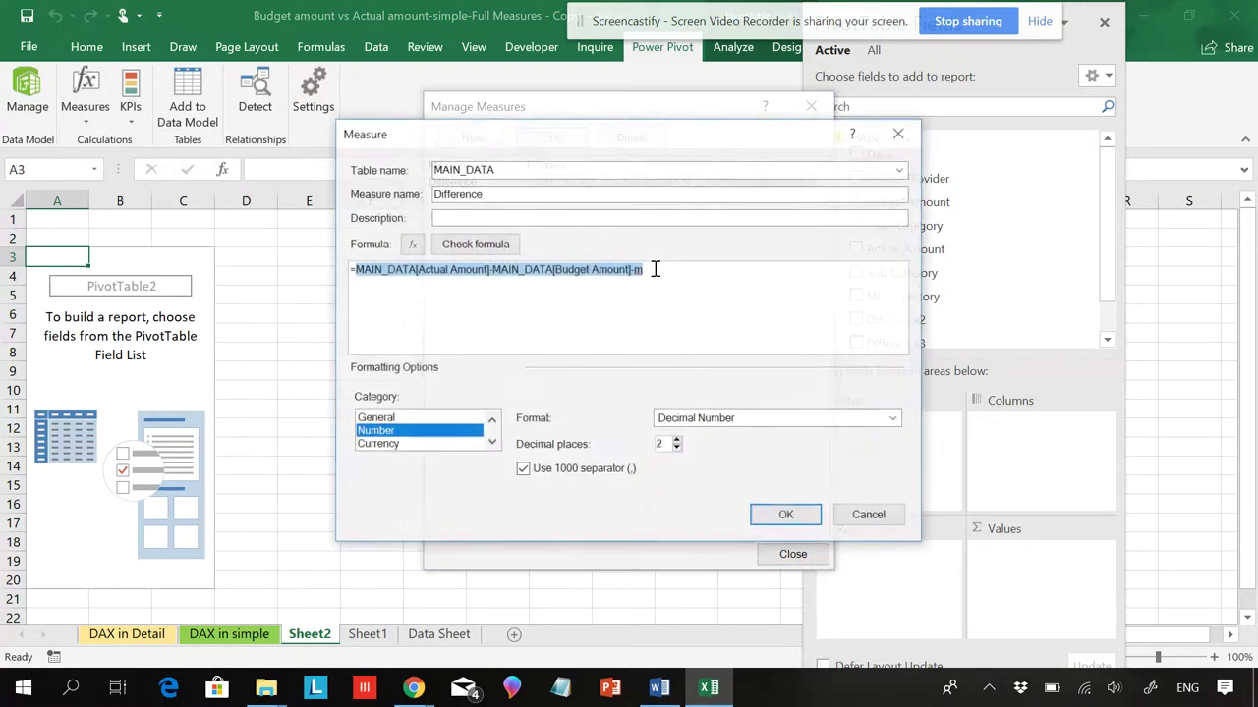
{"action": "left_click", "coordinate": [475, 244]}
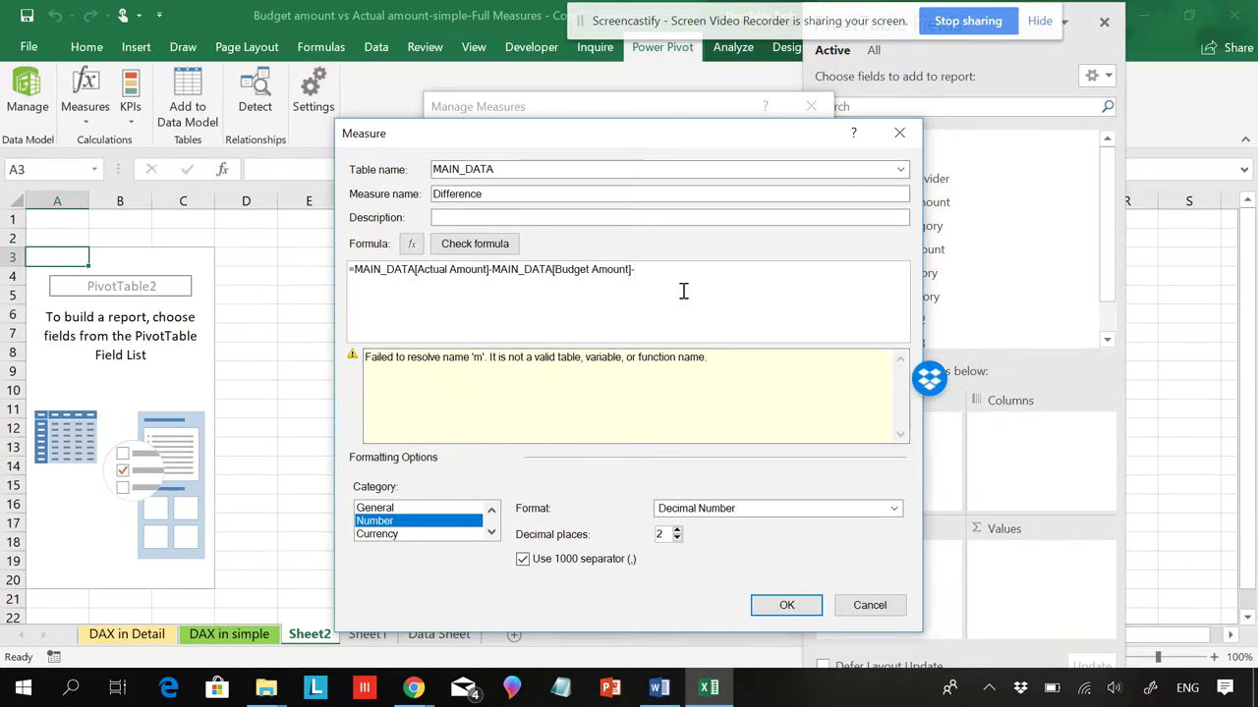
{"action": "left_click", "coordinate": [475, 244]}
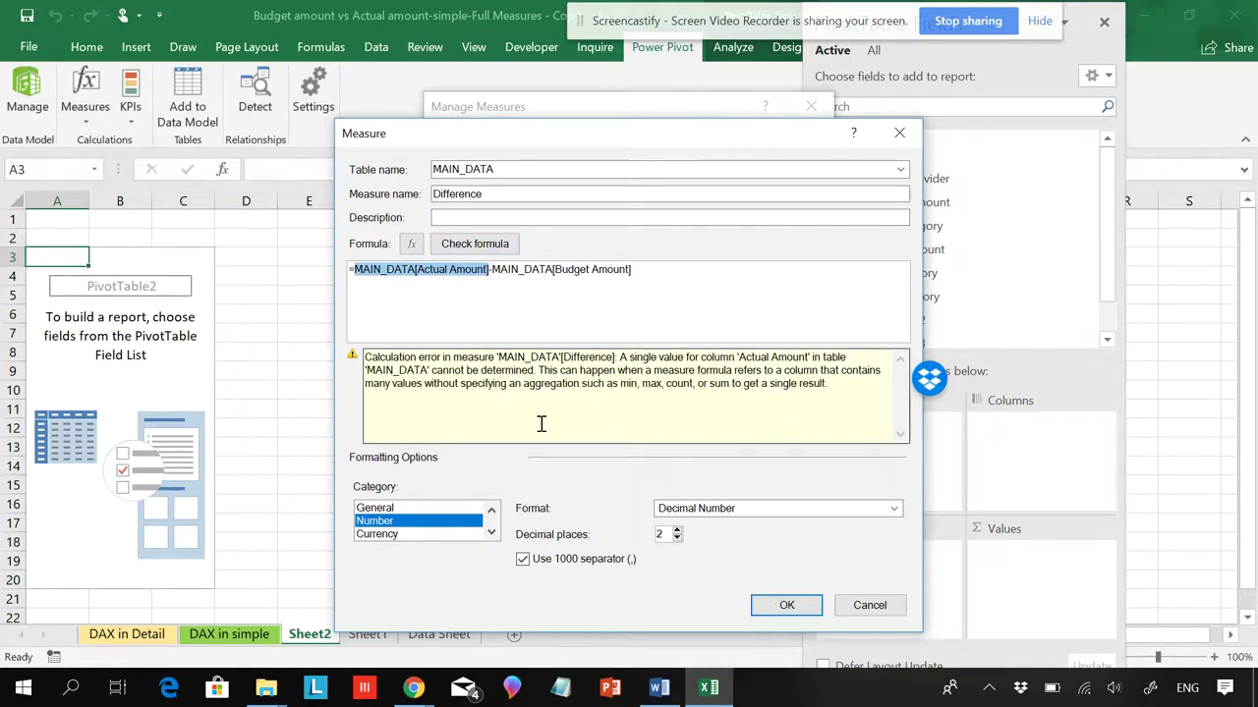
{"action": "left_click", "coordinate": [786, 605]}
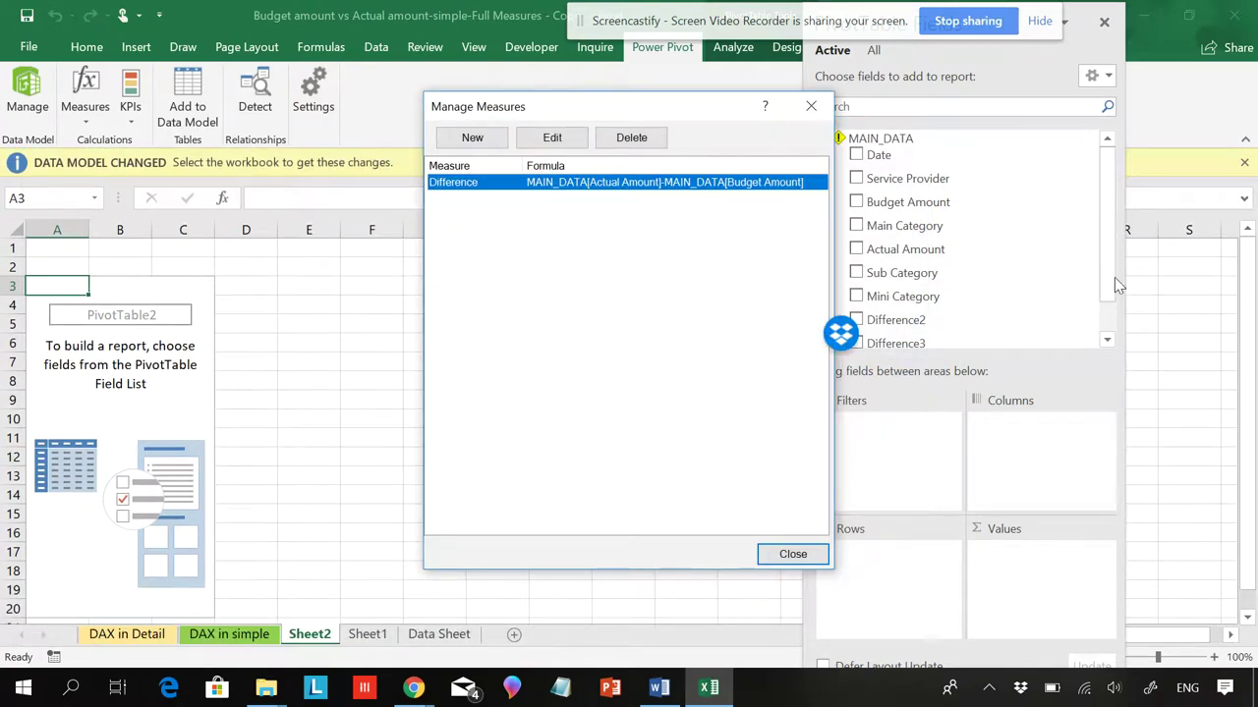
{"action": "left_click", "coordinate": [776, 553]}
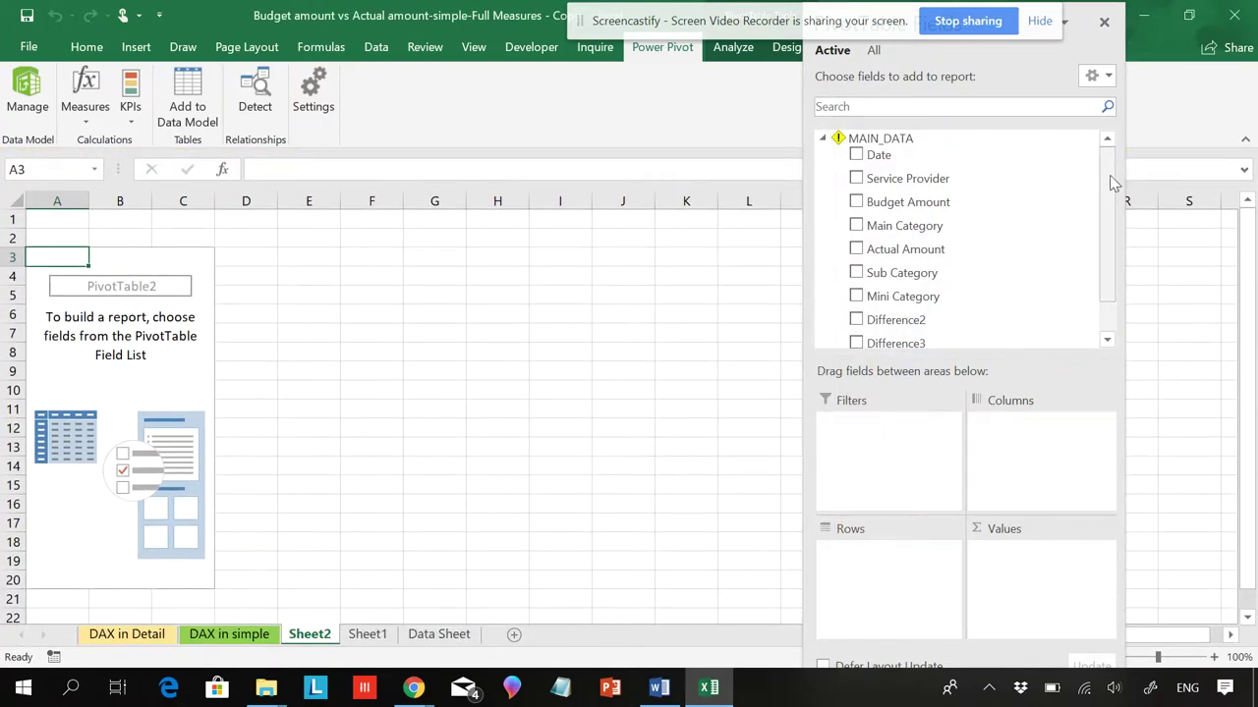
{"action": "left_click_drag", "start_coordinate": [1109, 176], "coordinate": [1107, 219]}
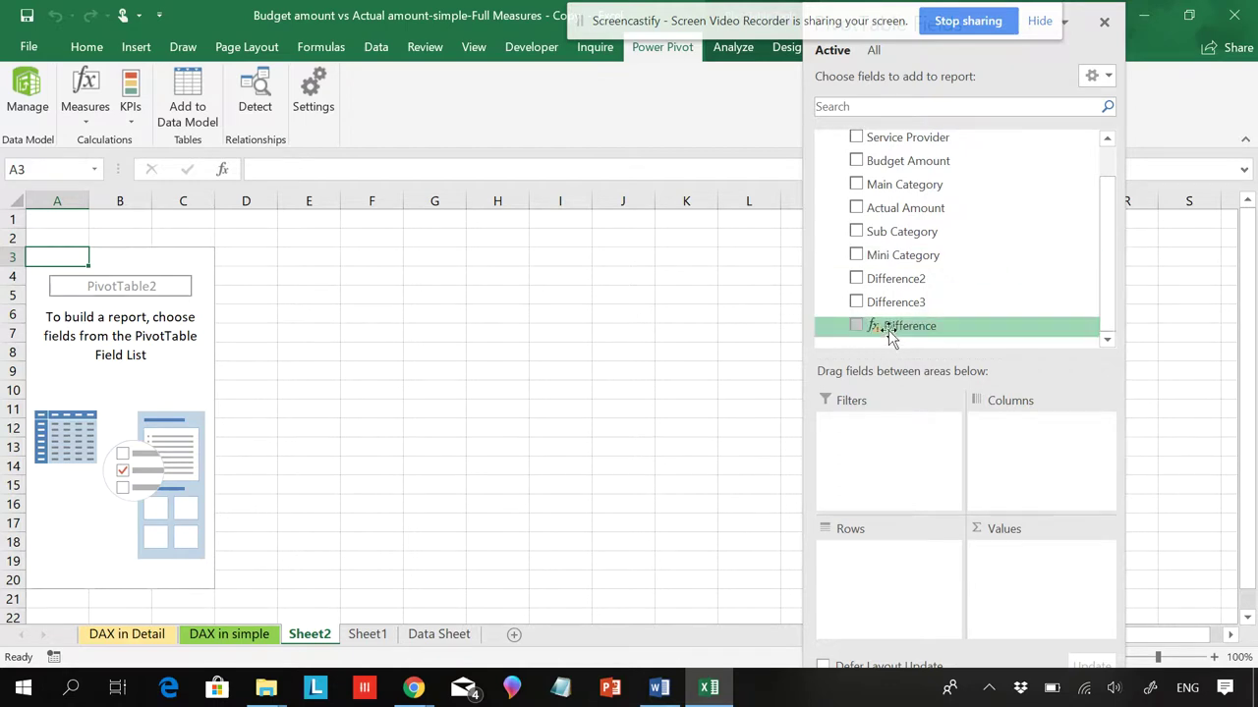
{"action": "mouse_move", "coordinate": [875, 337]}
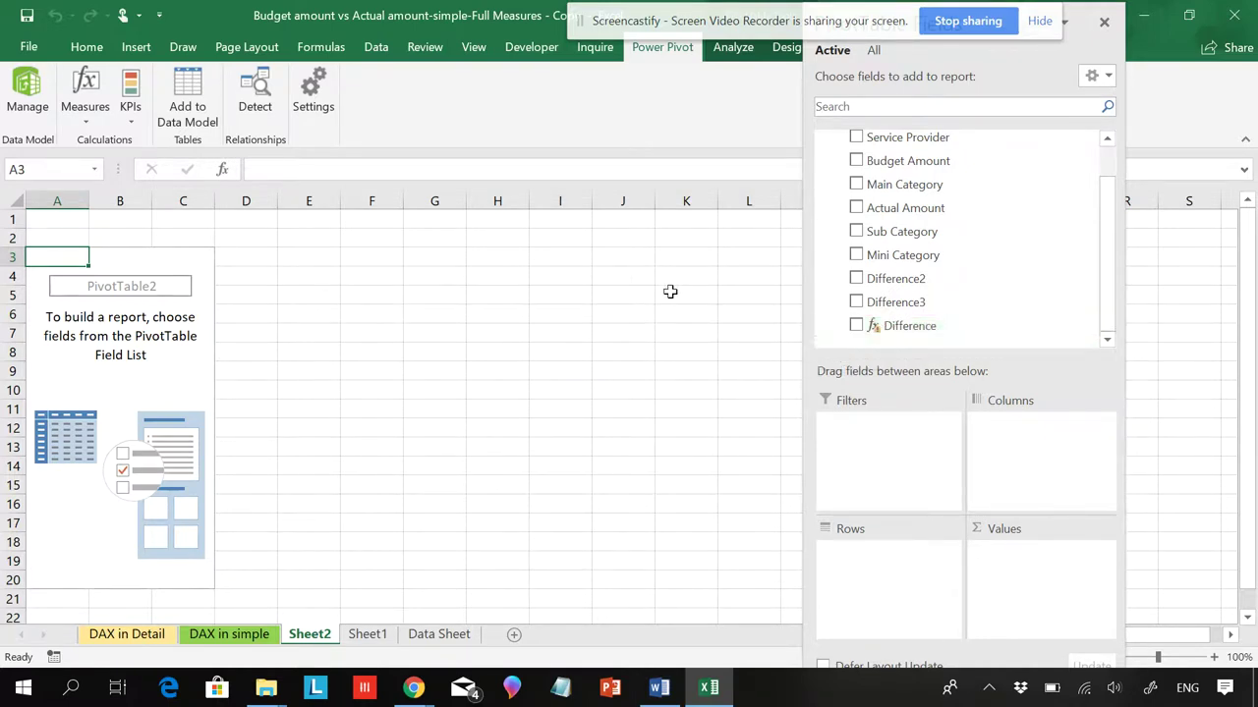
Compare the calculated field and item options offered for the PivotTable on Sheet1 with those for the Data Model PivotTable on Sheet2.
{"action": "left_click", "coordinate": [367, 634]}
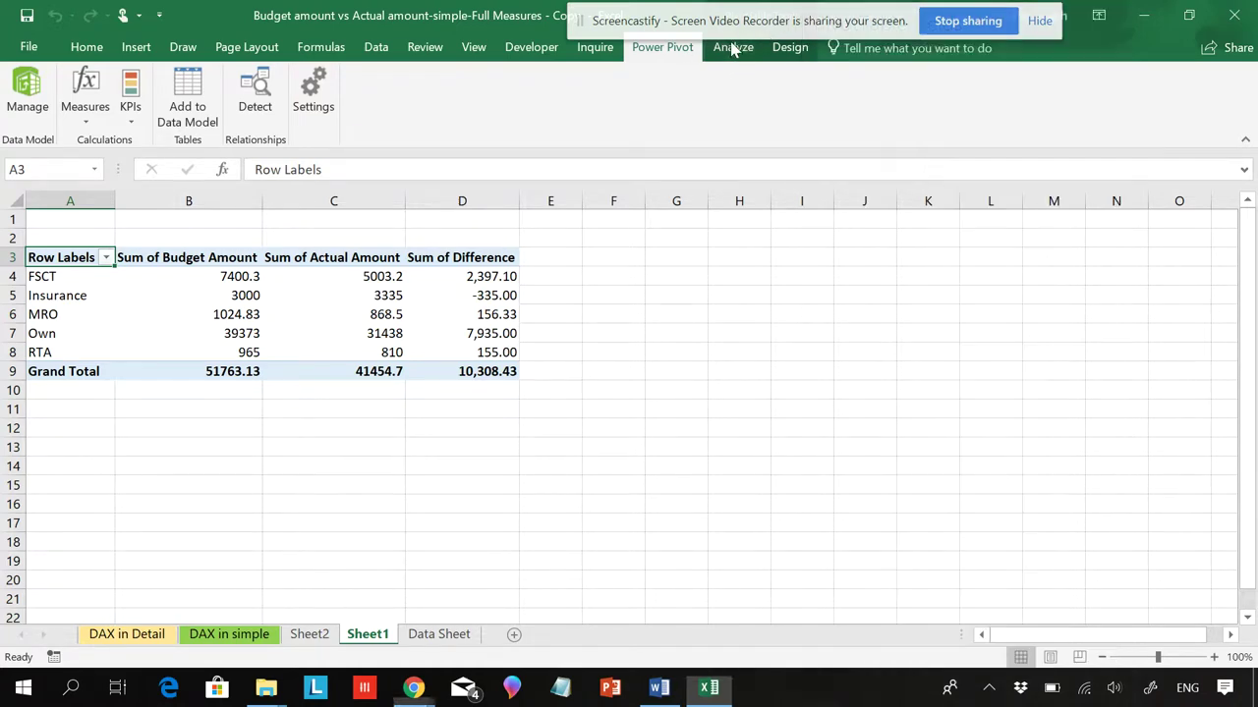
{"action": "left_click", "coordinate": [739, 51]}
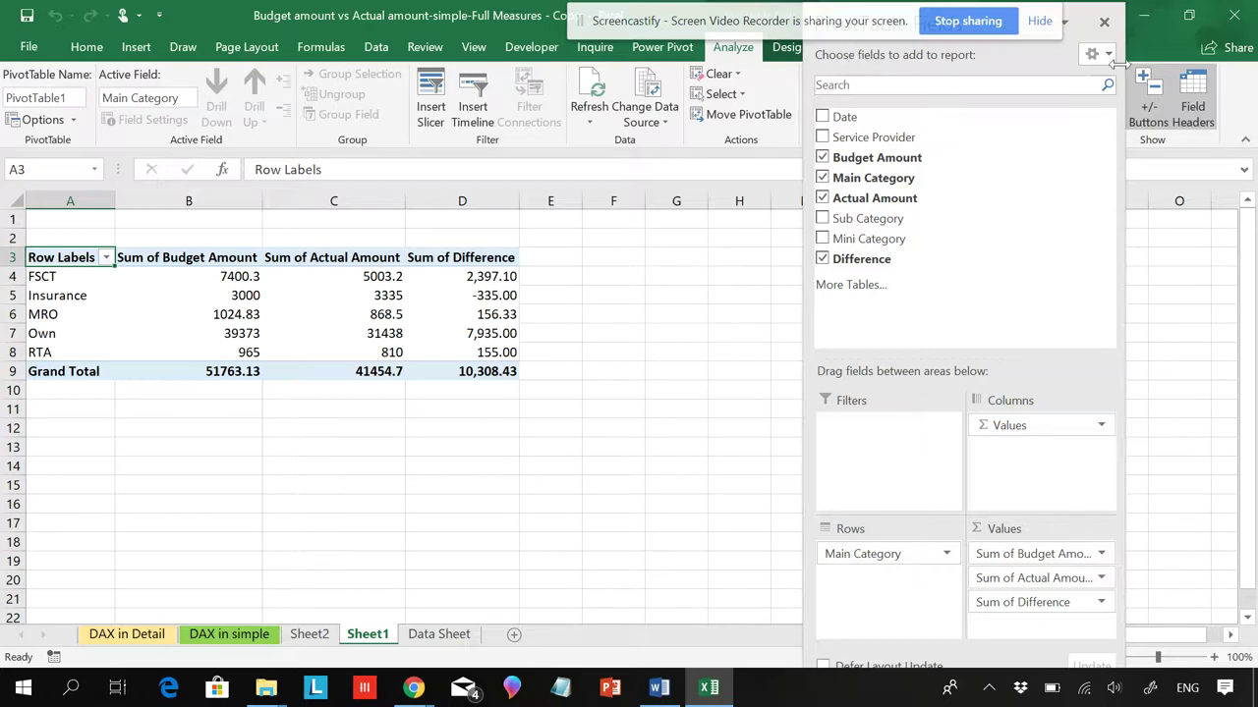
{"action": "left_click_drag", "start_coordinate": [1081, 8], "coordinate": [1110, 91]}
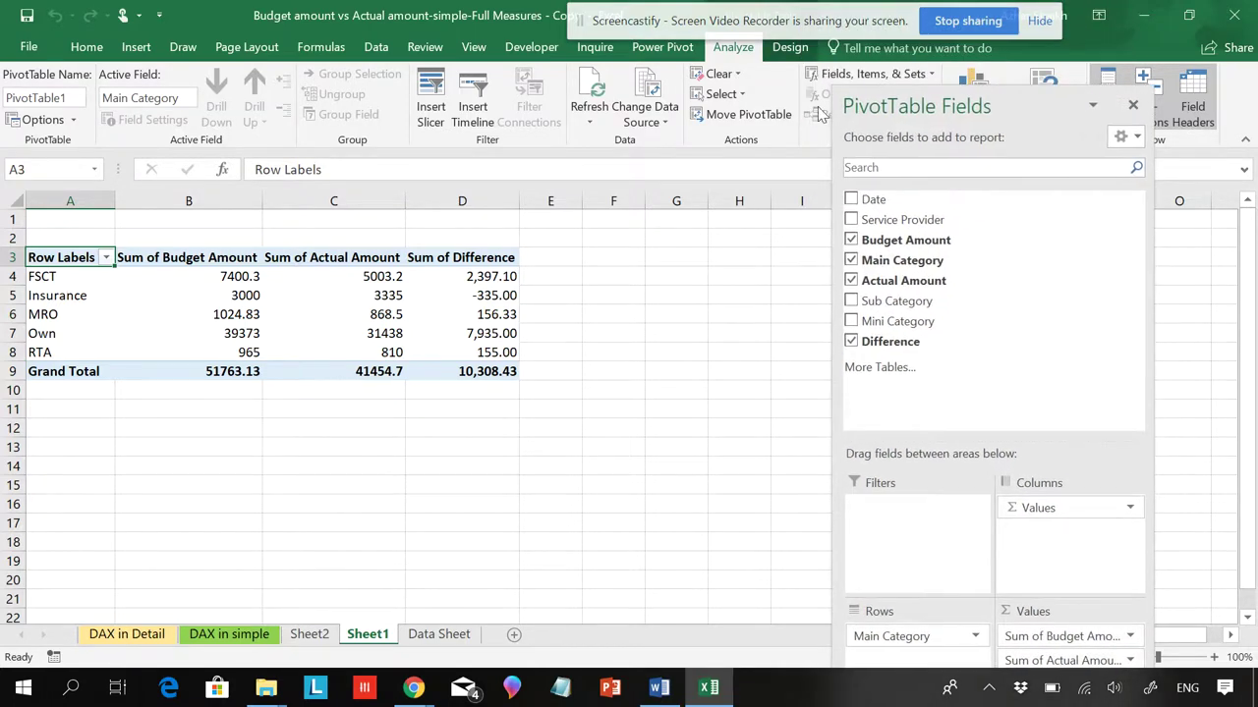
{"action": "left_click", "coordinate": [930, 74]}
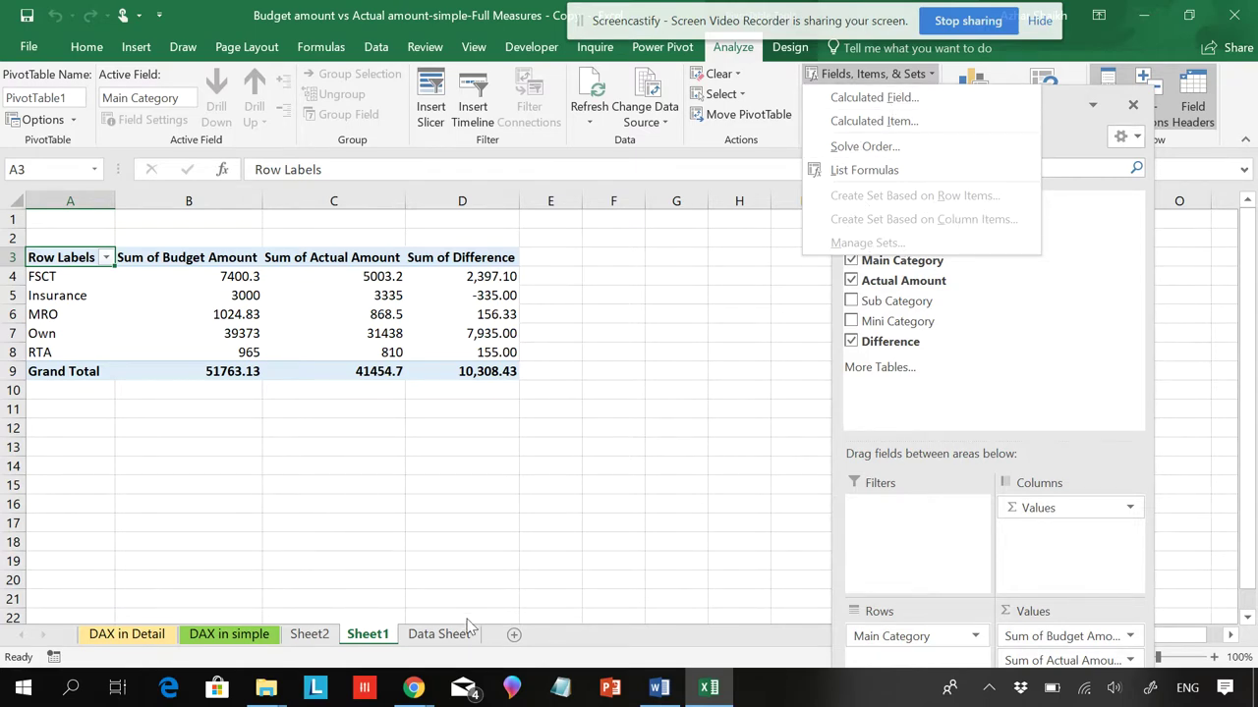
{"action": "left_click", "coordinate": [320, 640]}
{"action": "left_click", "coordinate": [319, 639]}
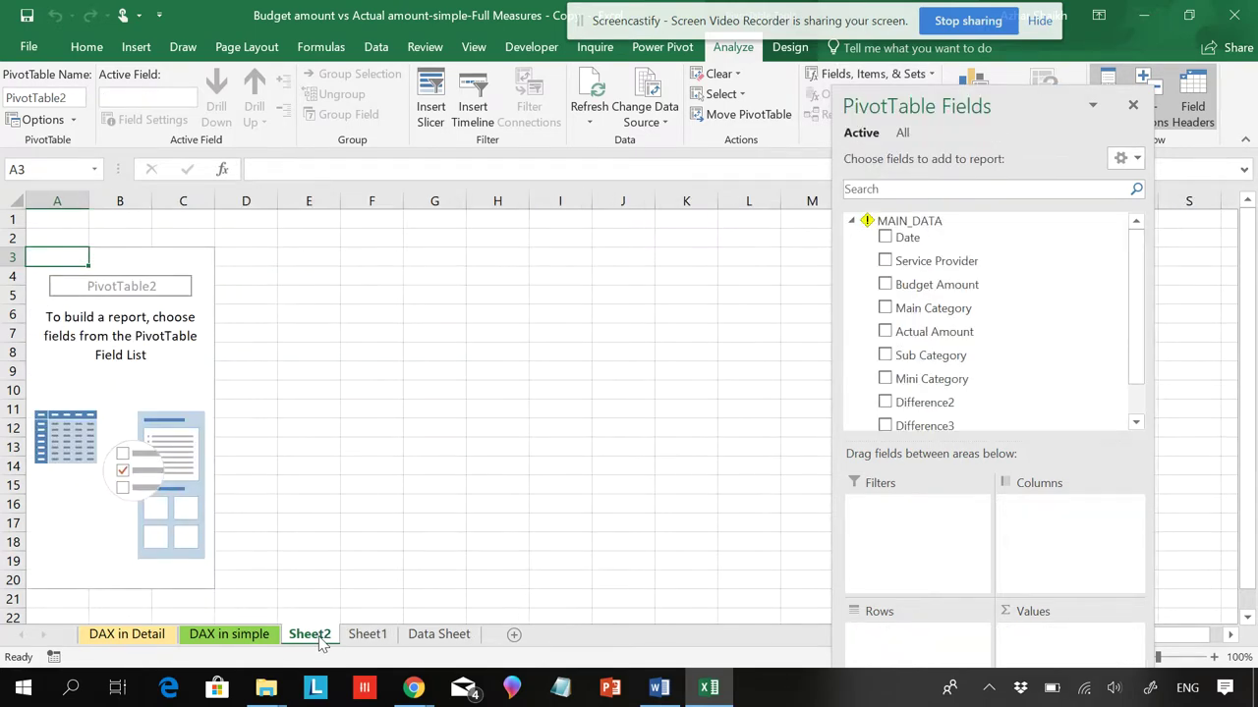
{"action": "left_click", "coordinate": [929, 74]}
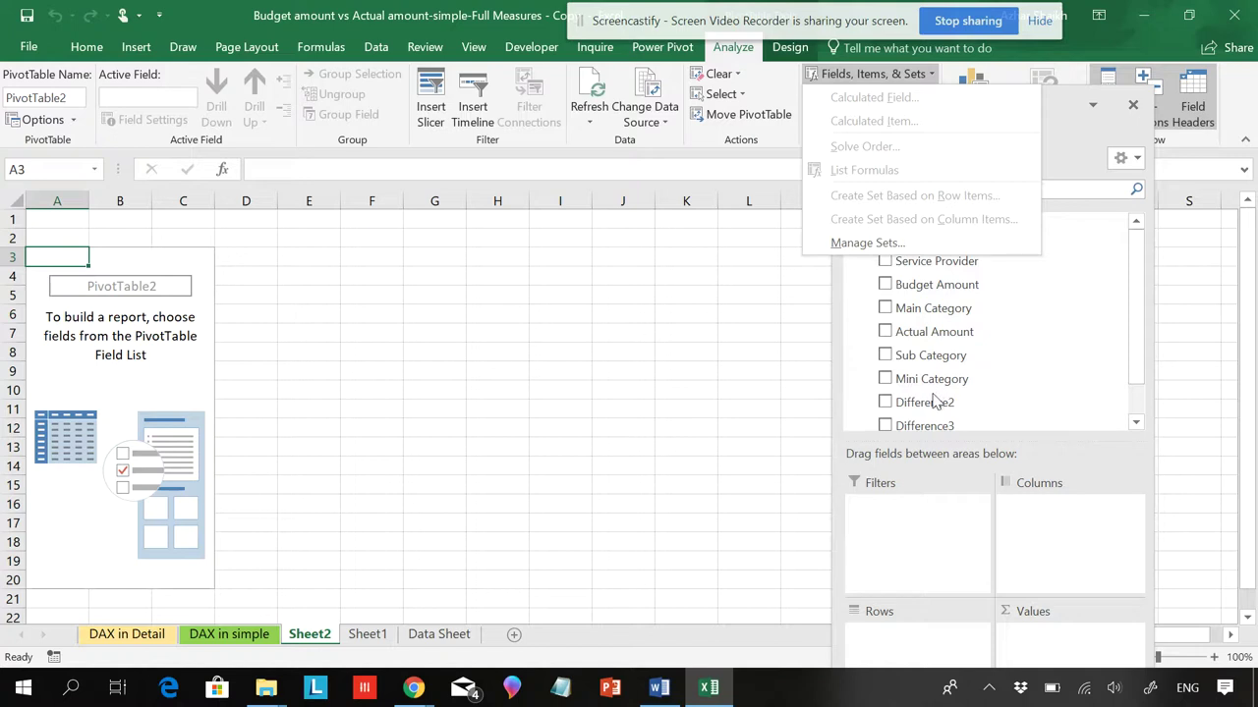
Add Difference2 to the values of the Sheet2 PivotTable and recheck its calculated field and item options.
{"action": "left_click_drag", "start_coordinate": [931, 408], "coordinate": [1022, 629]}
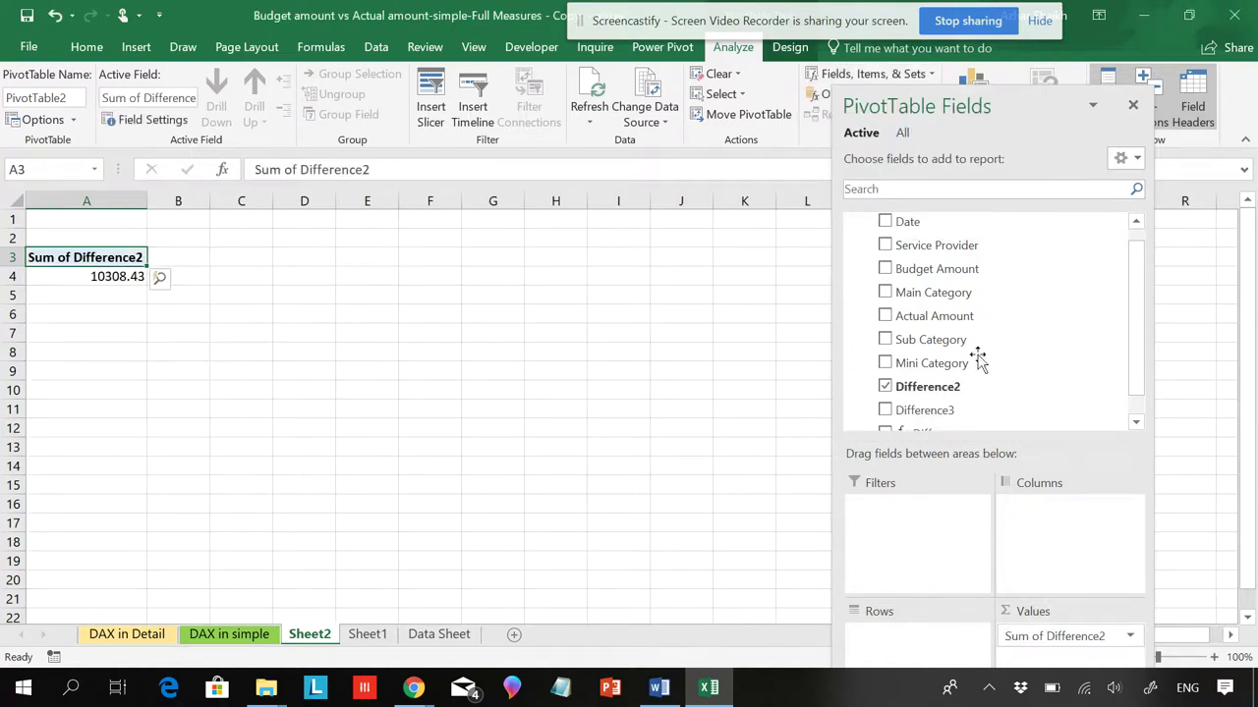
{"action": "left_click", "coordinate": [930, 75]}
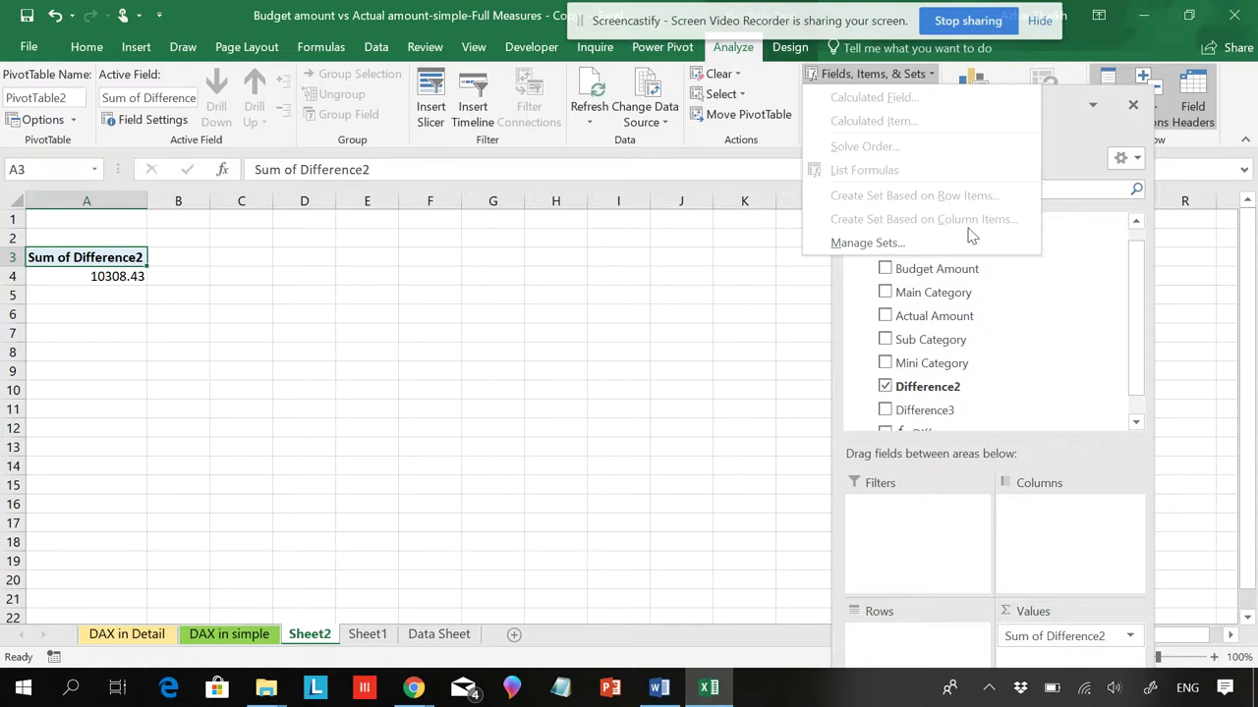
{"action": "left_click", "coordinate": [1135, 311]}
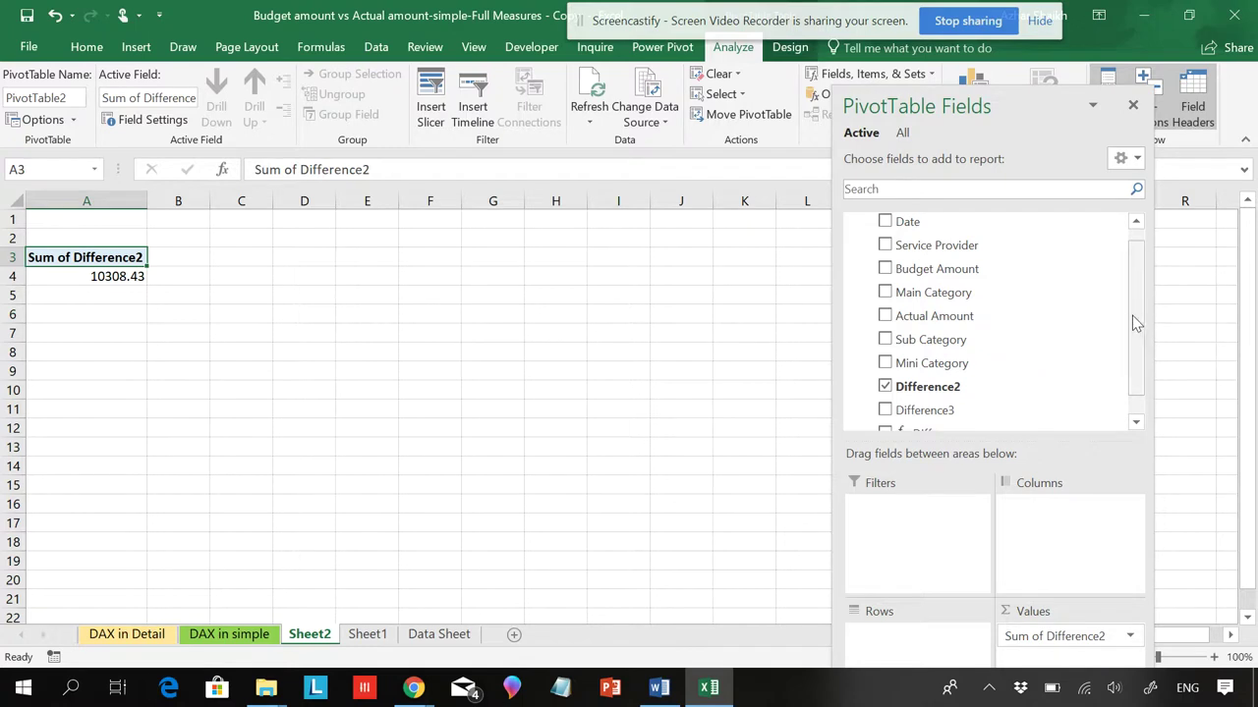
Review the Difference measure's definition from the PivotTable field list without changing it.
{"action": "scroll", "coordinate": [1132, 316], "scroll_direction": "down", "scroll_amount": 1}
{"action": "mouse_move", "coordinate": [939, 418]}
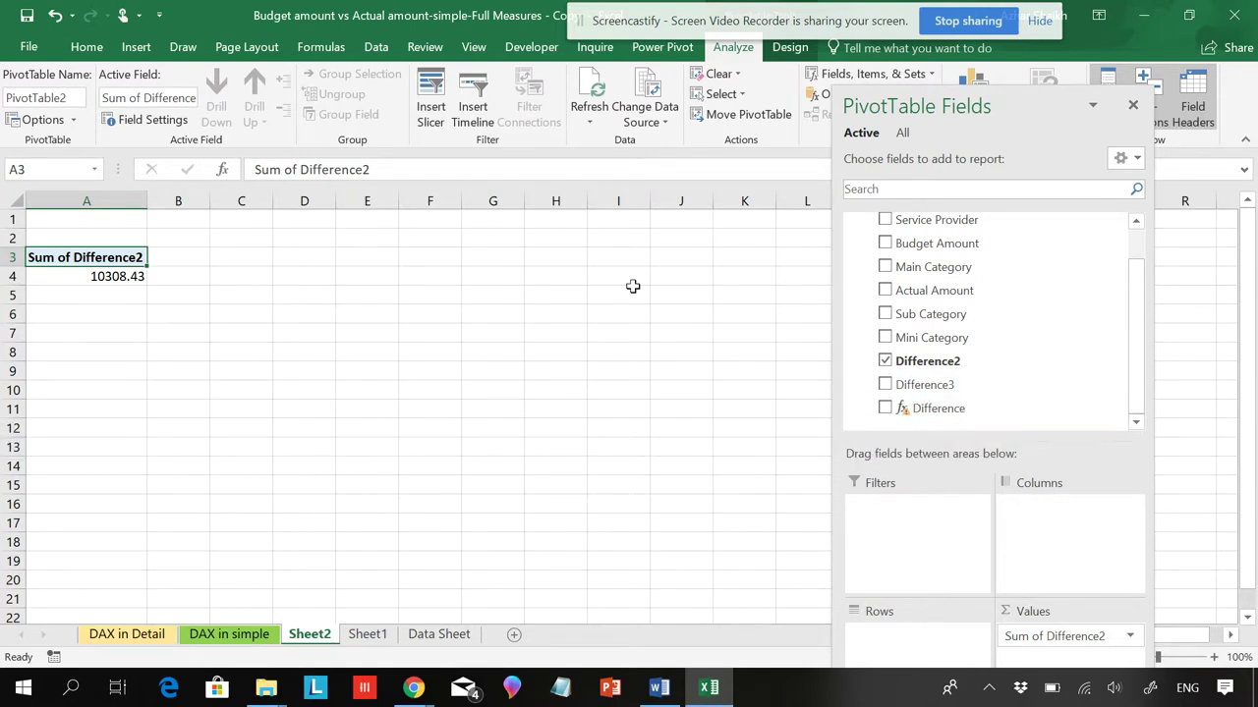
{"action": "right_click", "coordinate": [922, 411]}
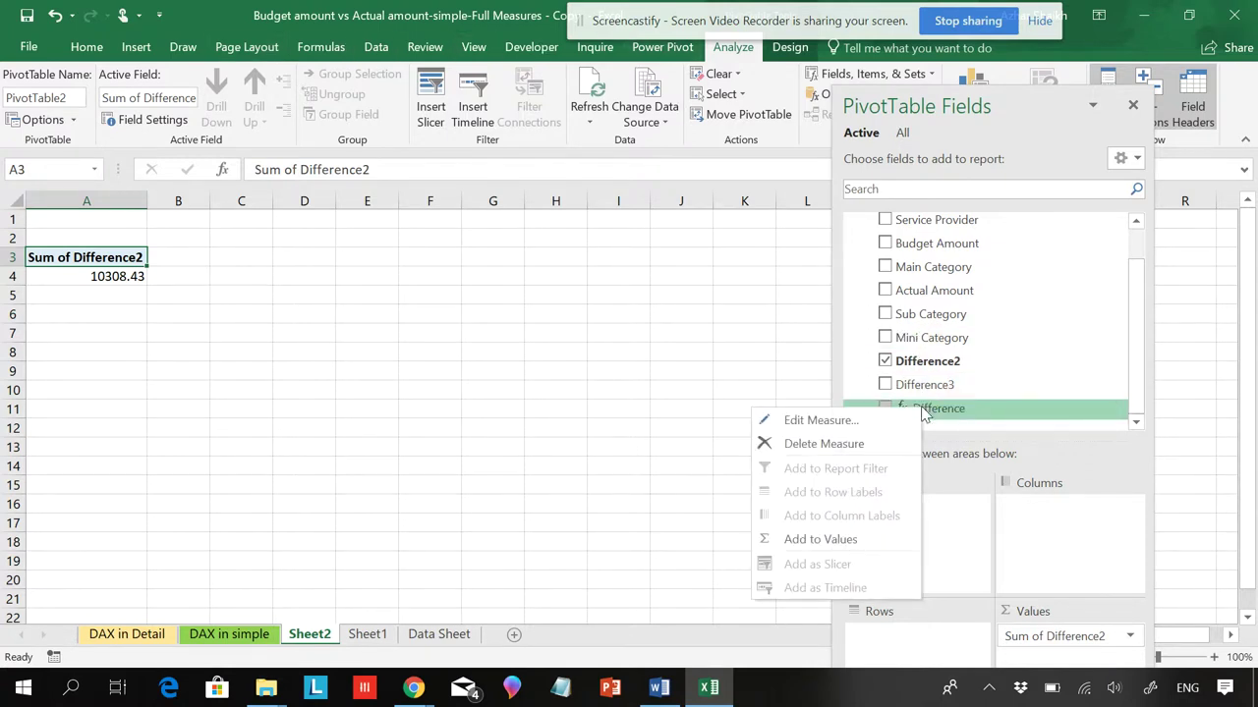
{"action": "left_click", "coordinate": [820, 420]}
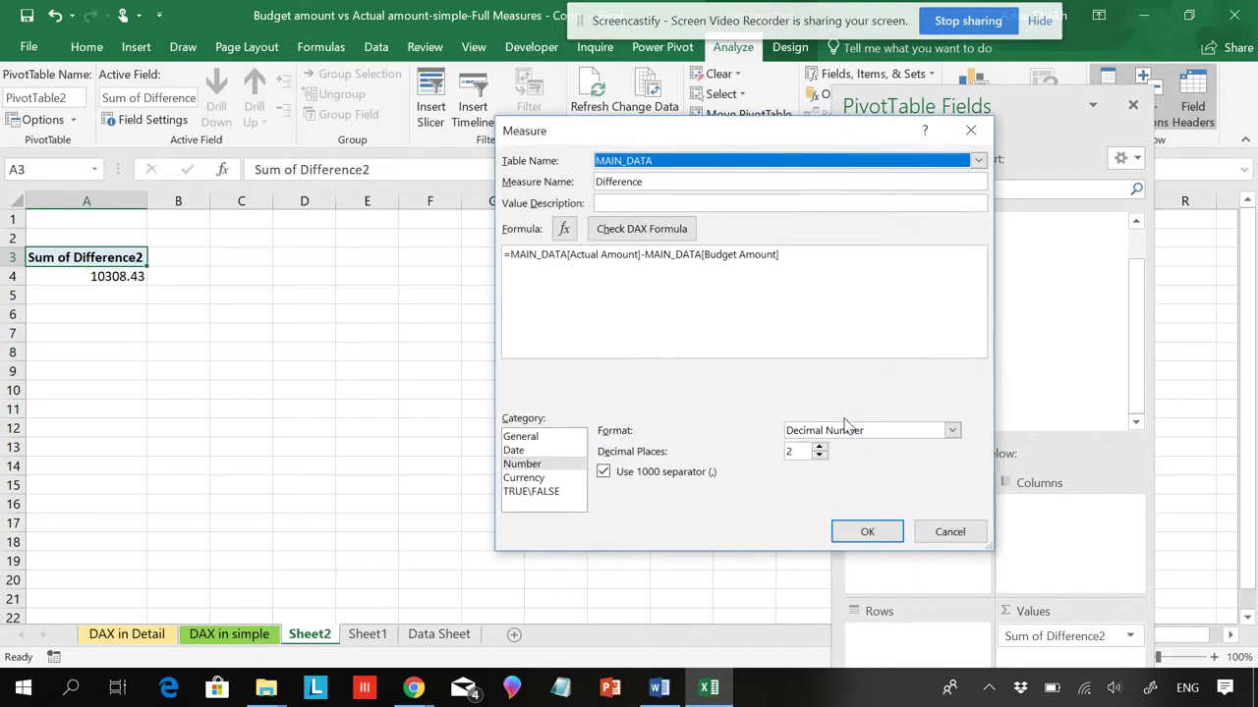
{"action": "left_click", "coordinate": [945, 530]}
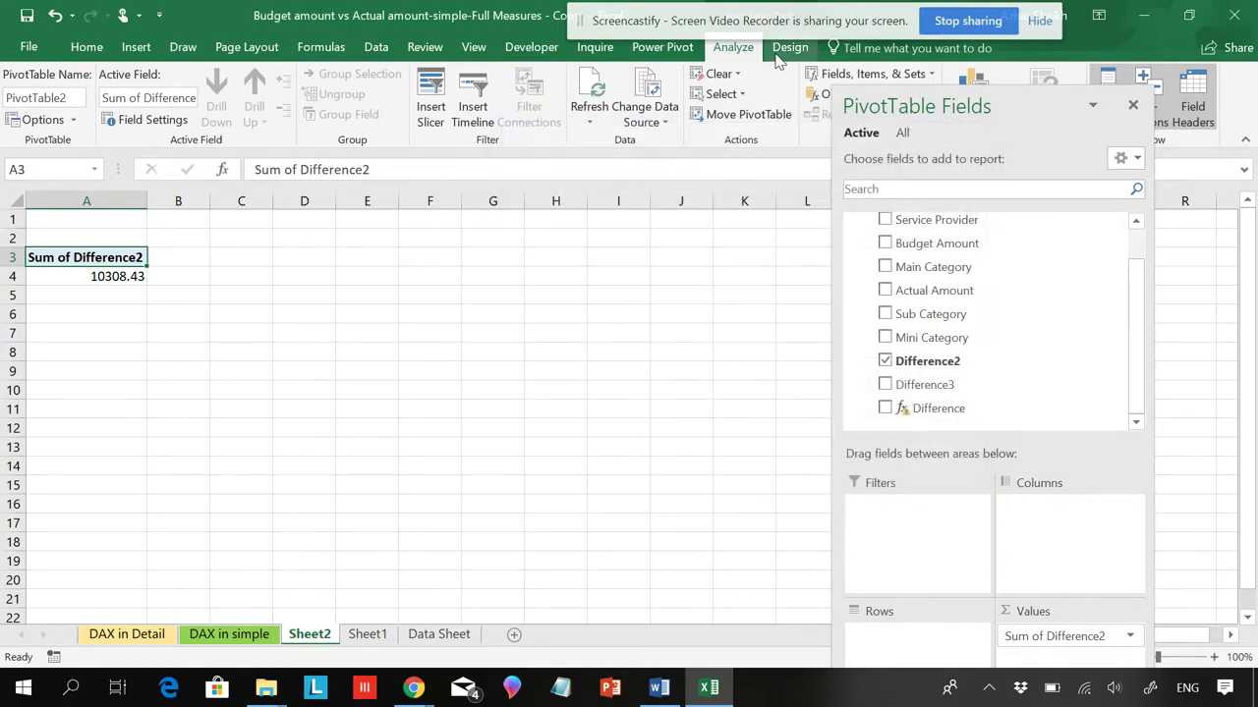
View the blank form for creating a new Power Pivot measure and close it without adding one.
{"action": "left_click", "coordinate": [790, 47]}
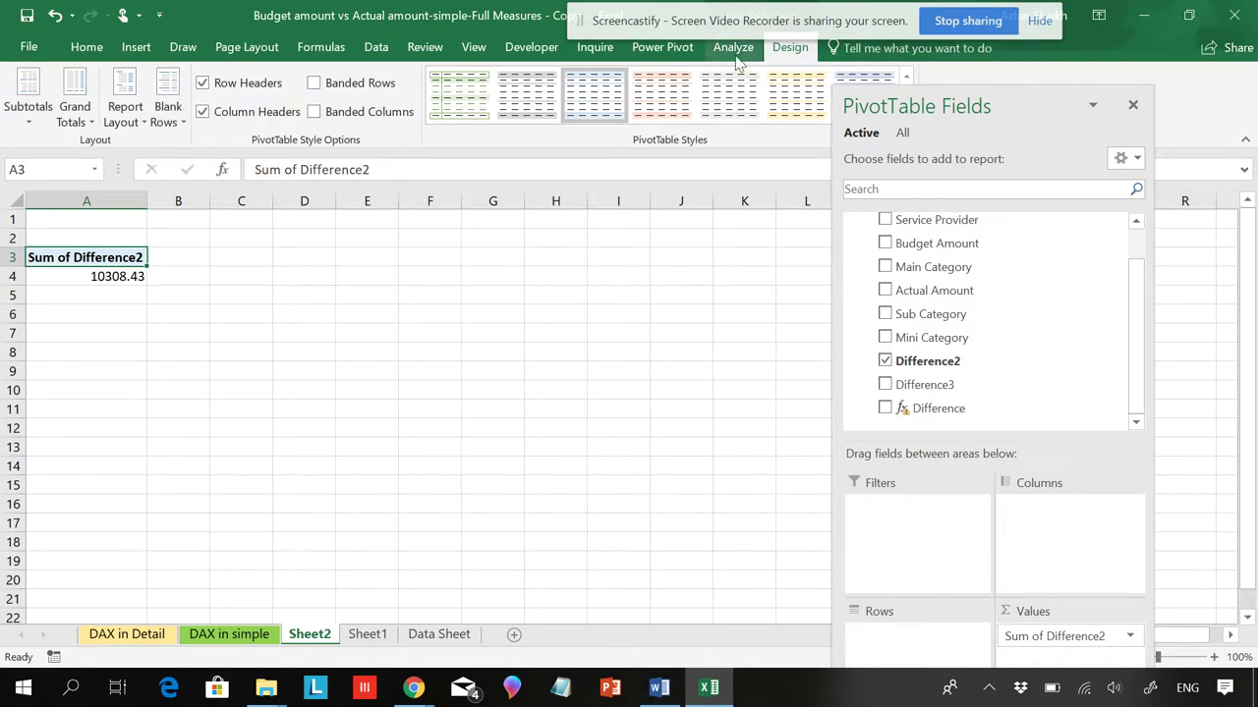
{"action": "left_click", "coordinate": [668, 49]}
{"action": "left_click", "coordinate": [86, 93]}
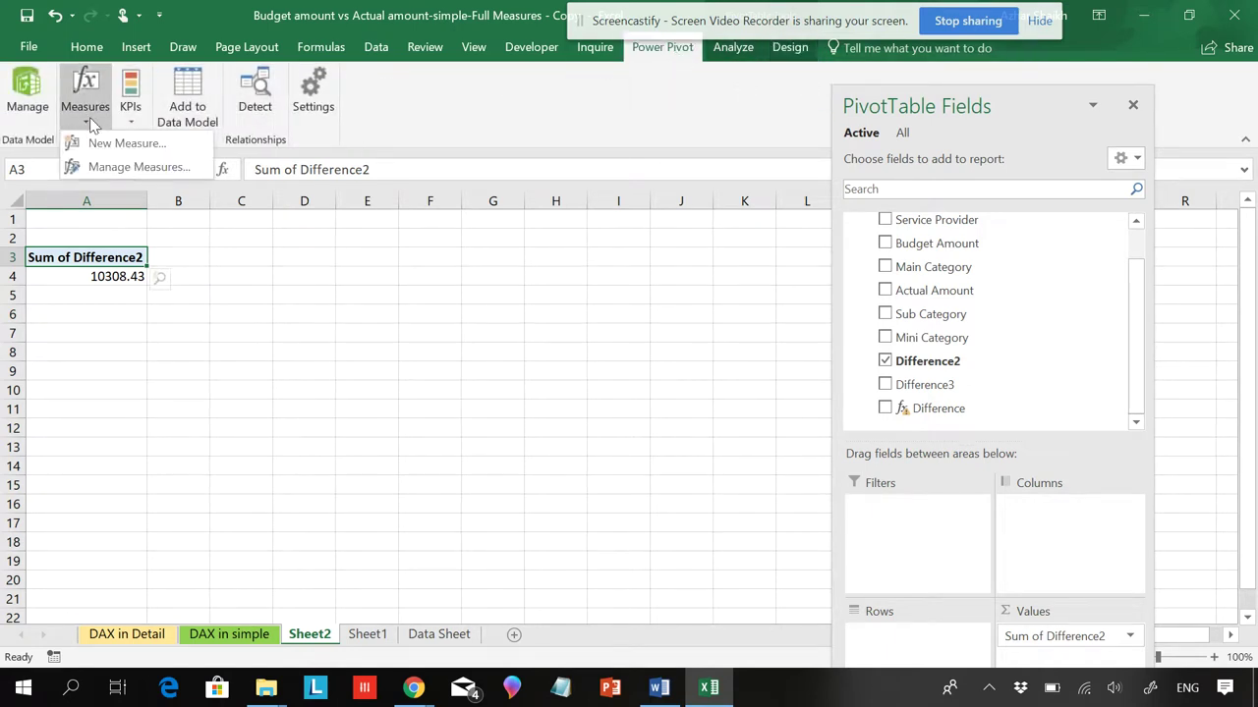
{"action": "left_click", "coordinate": [136, 144]}
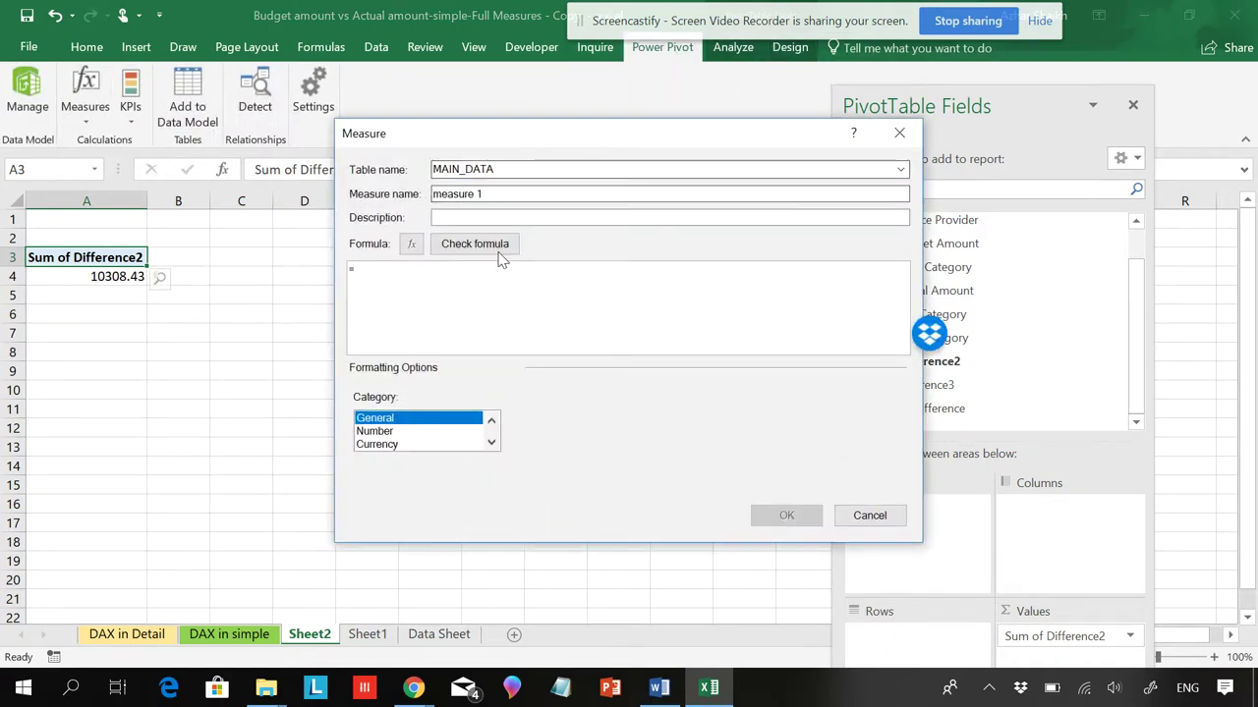
{"action": "left_click", "coordinate": [869, 516]}
Review the Difference measure's formula and formatting through Manage Measures without changing it.
{"action": "left_click", "coordinate": [85, 95]}
{"action": "left_click", "coordinate": [126, 169]}
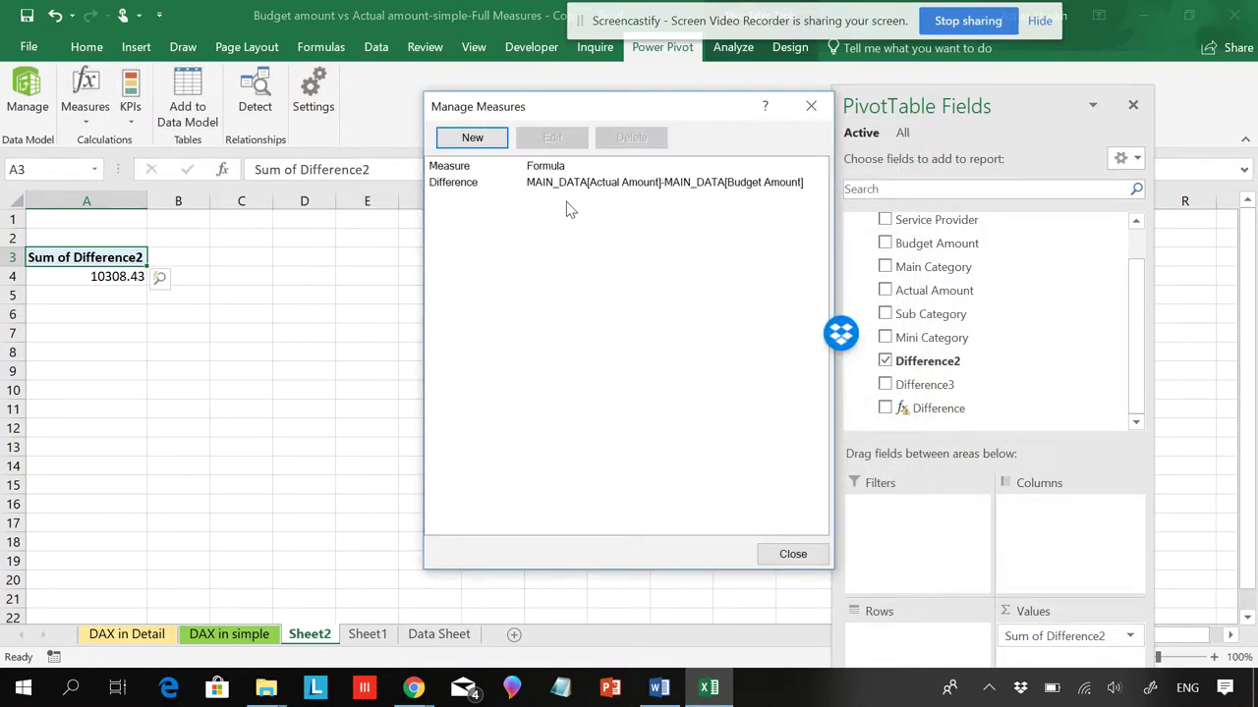
{"action": "left_click", "coordinate": [593, 192]}
{"action": "left_click", "coordinate": [552, 138]}
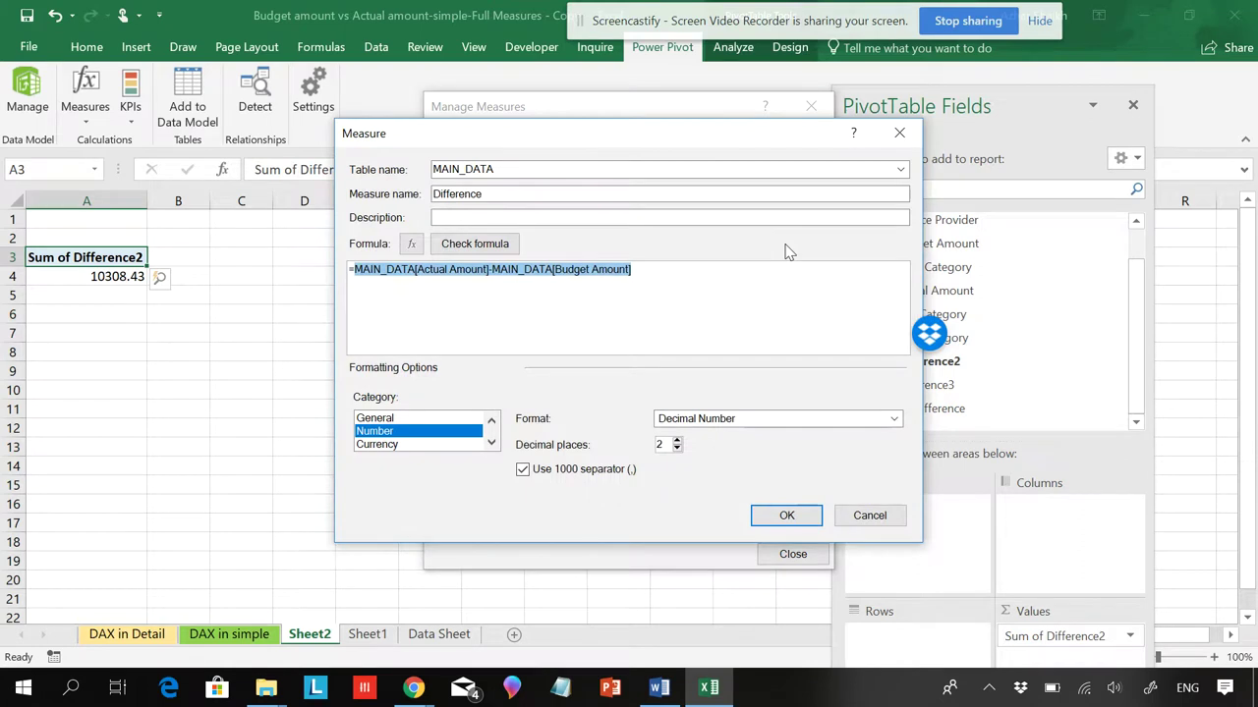
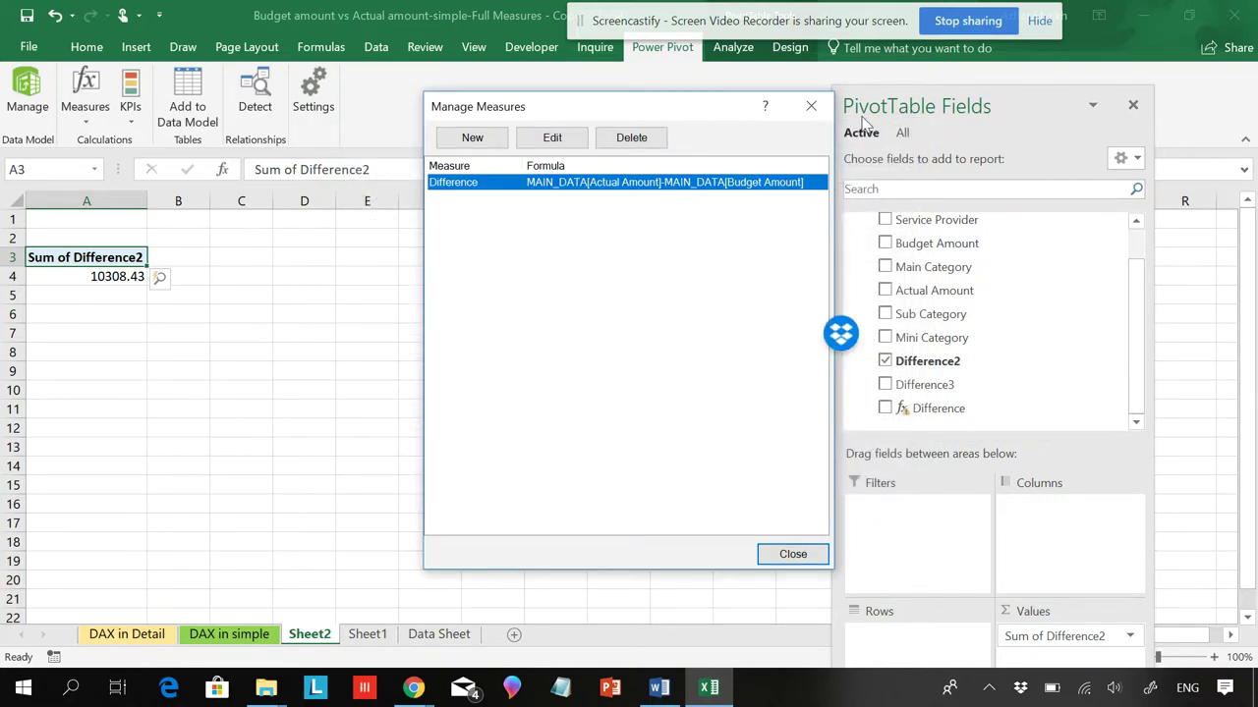
{"action": "left_click", "coordinate": [811, 106]}
Replace Sum of Difference2 in the Sheet2 PivotTable's values with Budget Amount and Actual Amount.
{"action": "left_click_drag", "start_coordinate": [981, 105], "coordinate": [968, 35]}
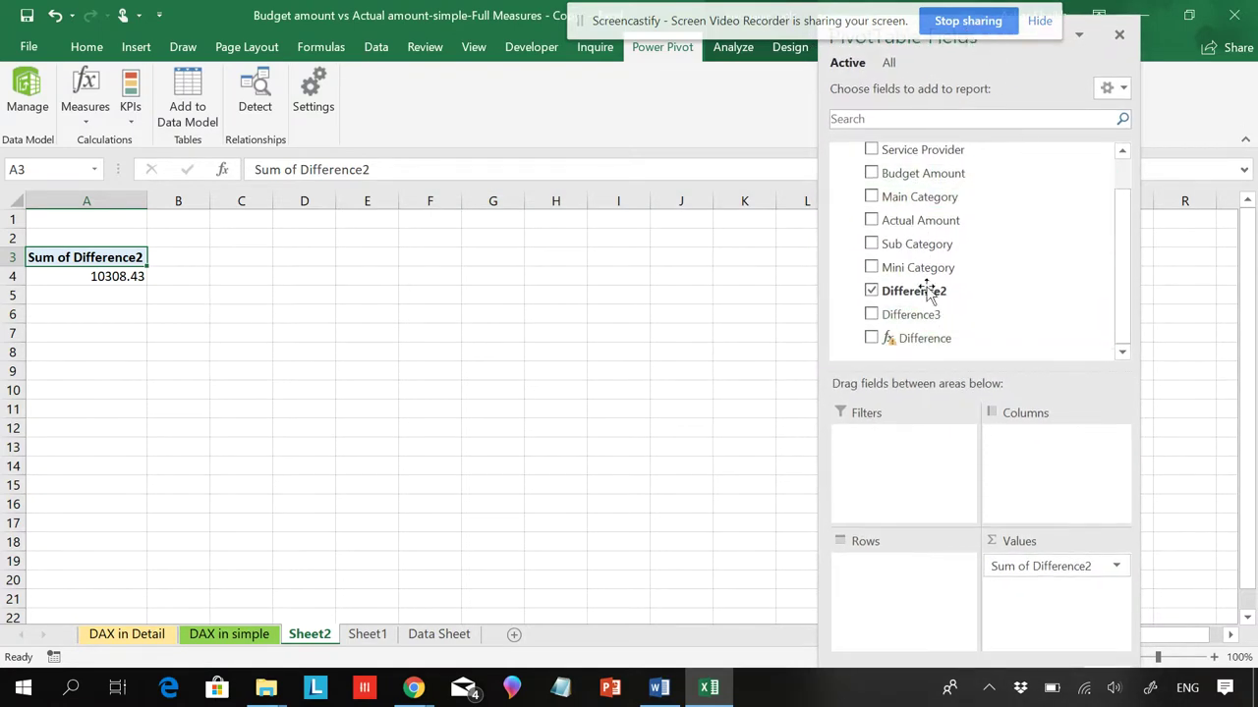
{"action": "left_click_drag", "start_coordinate": [897, 212], "coordinate": [1027, 339]}
{"action": "left_click_drag", "start_coordinate": [1110, 566], "coordinate": [754, 456]}
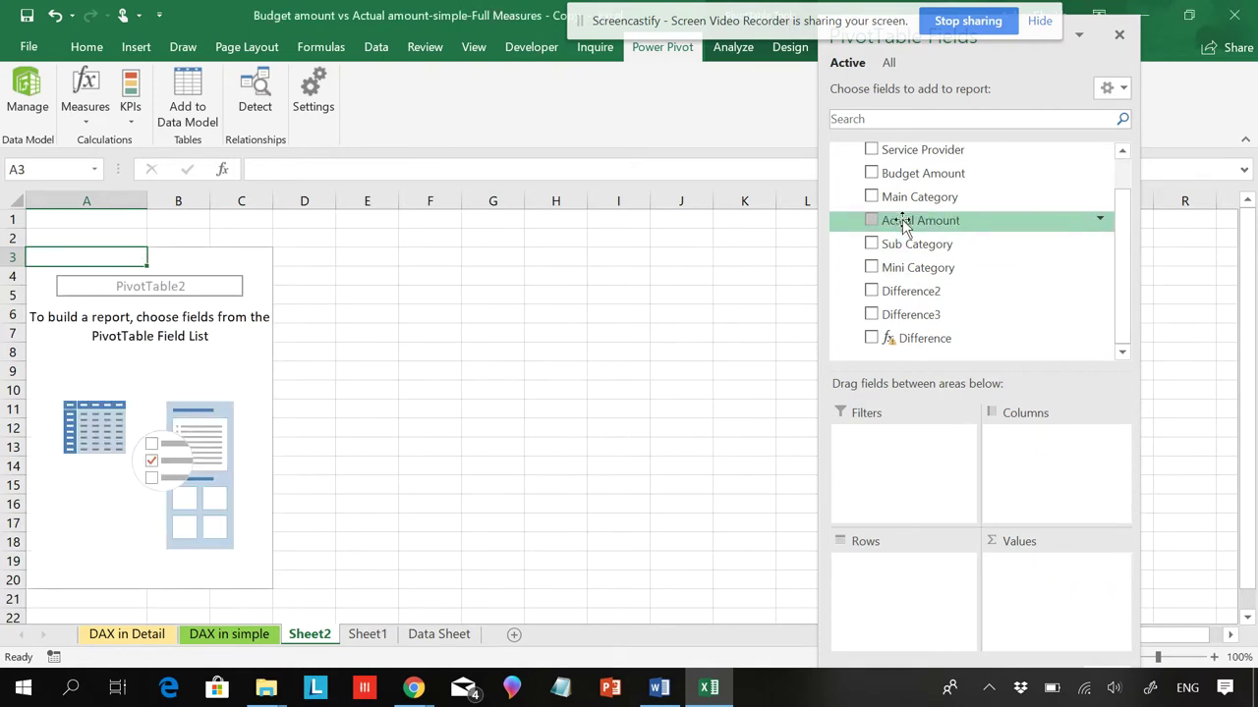
{"action": "left_click", "coordinate": [871, 174]}
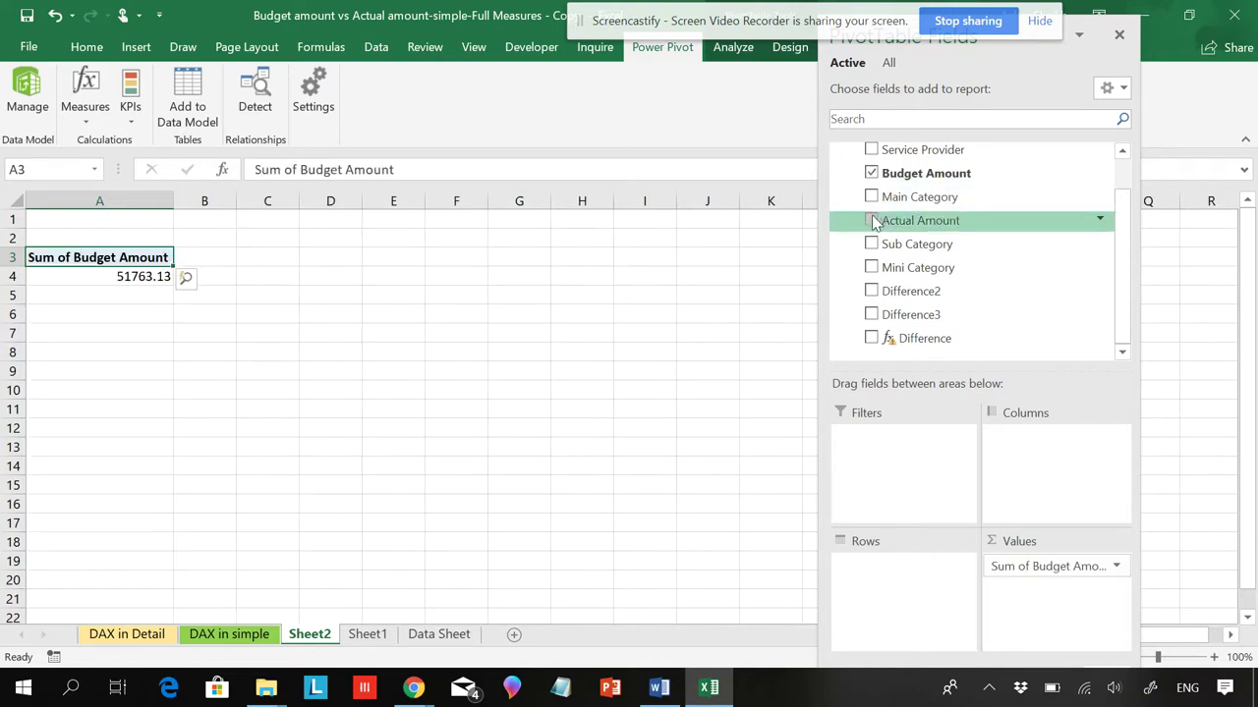
{"action": "left_click", "coordinate": [872, 221]}
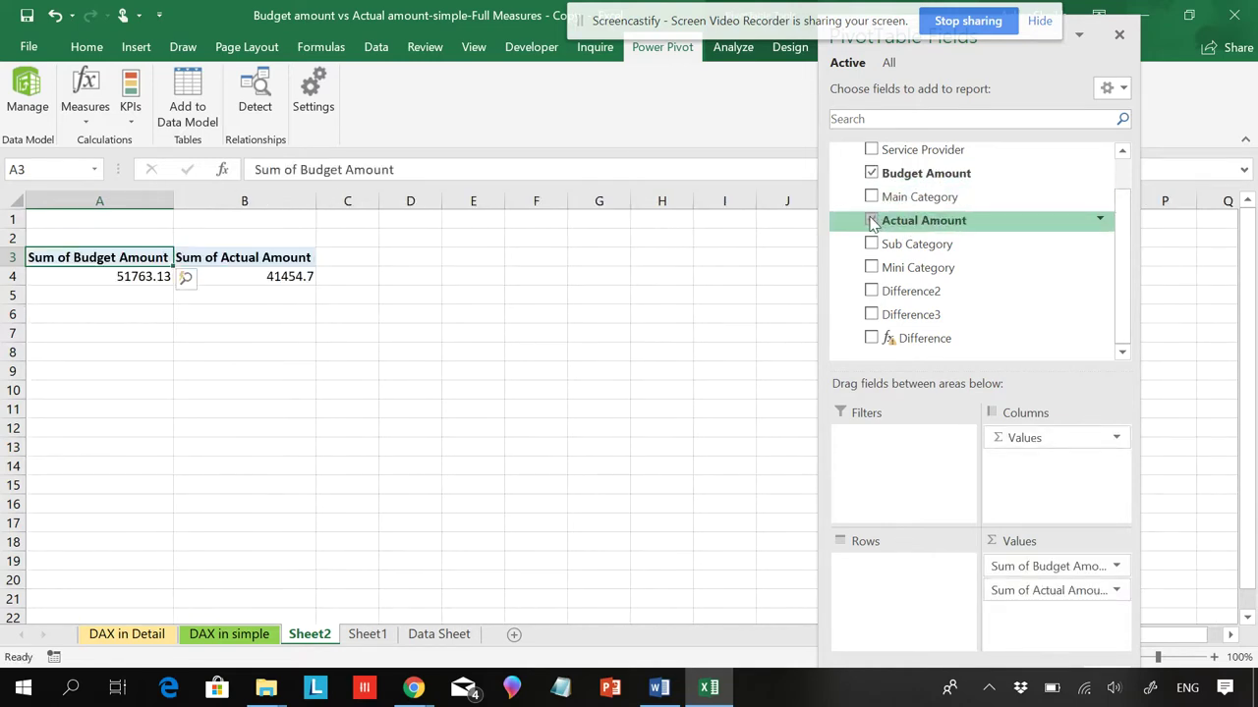
Start a new measure on MAIN_DATA with the formula =[Sum of Actual Amount]-[Sum of Budget Amount].
{"action": "left_click", "coordinate": [96, 128]}
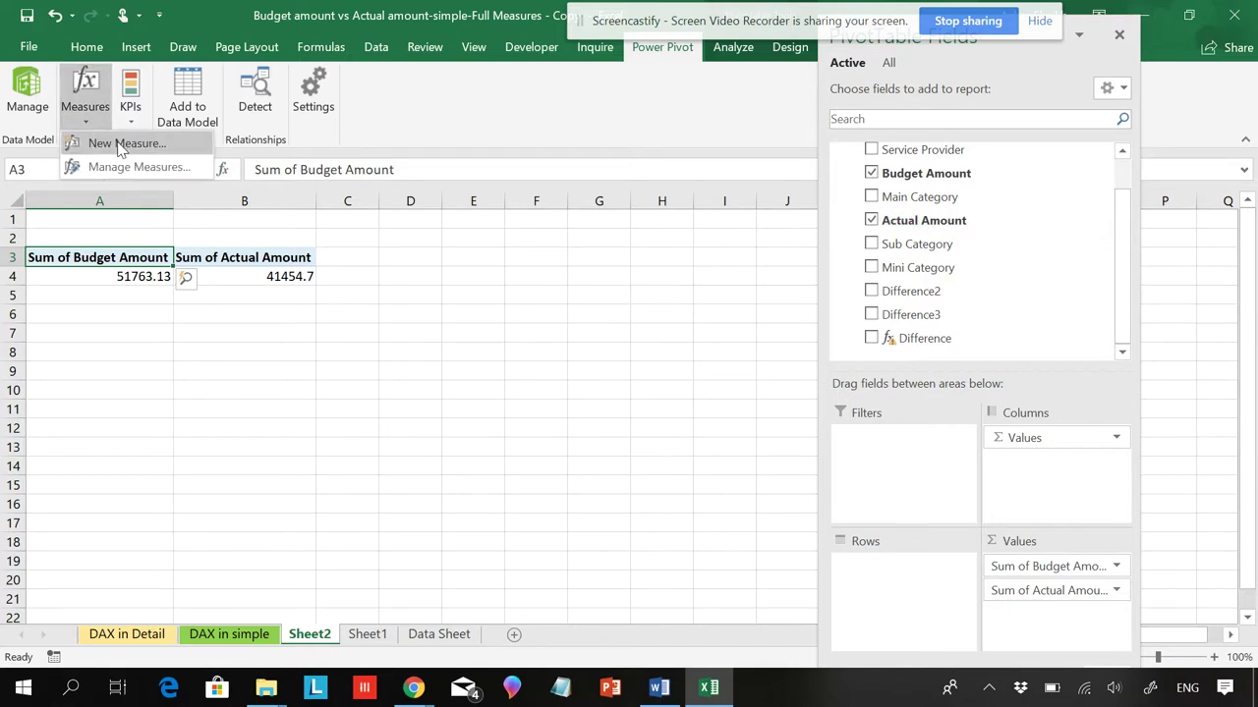
{"action": "left_click", "coordinate": [120, 146]}
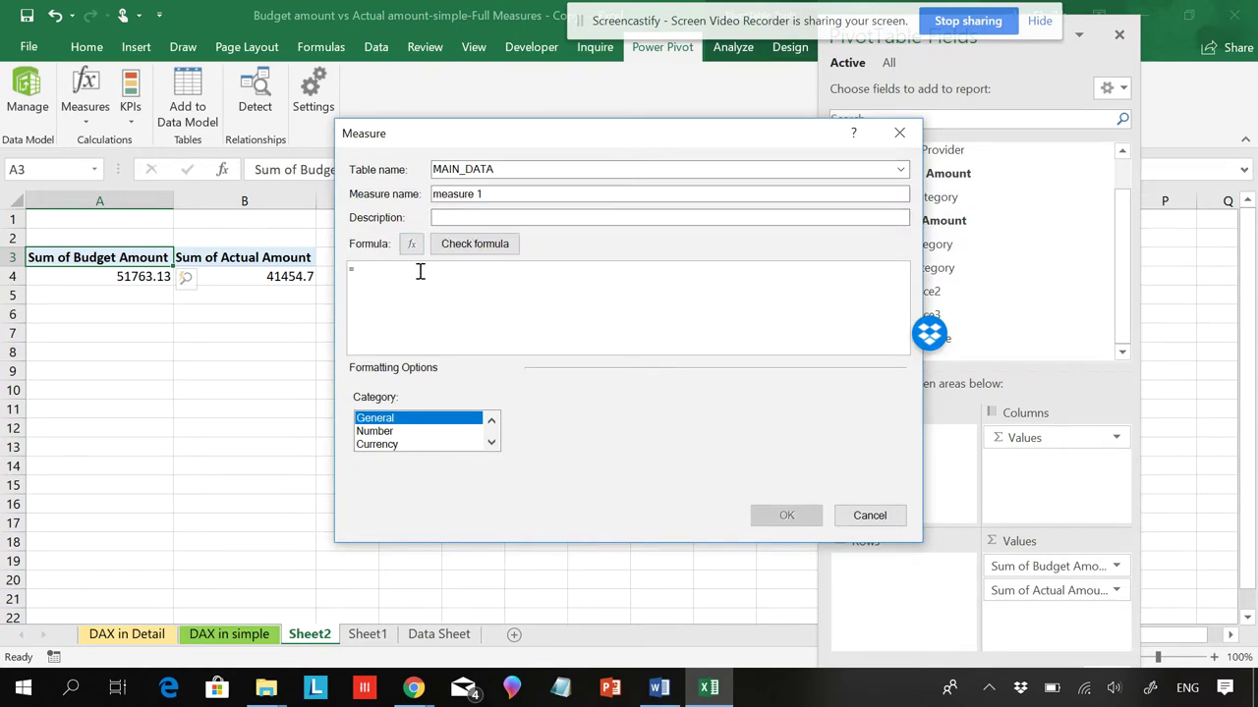
{"action": "type", "text": "sum"}
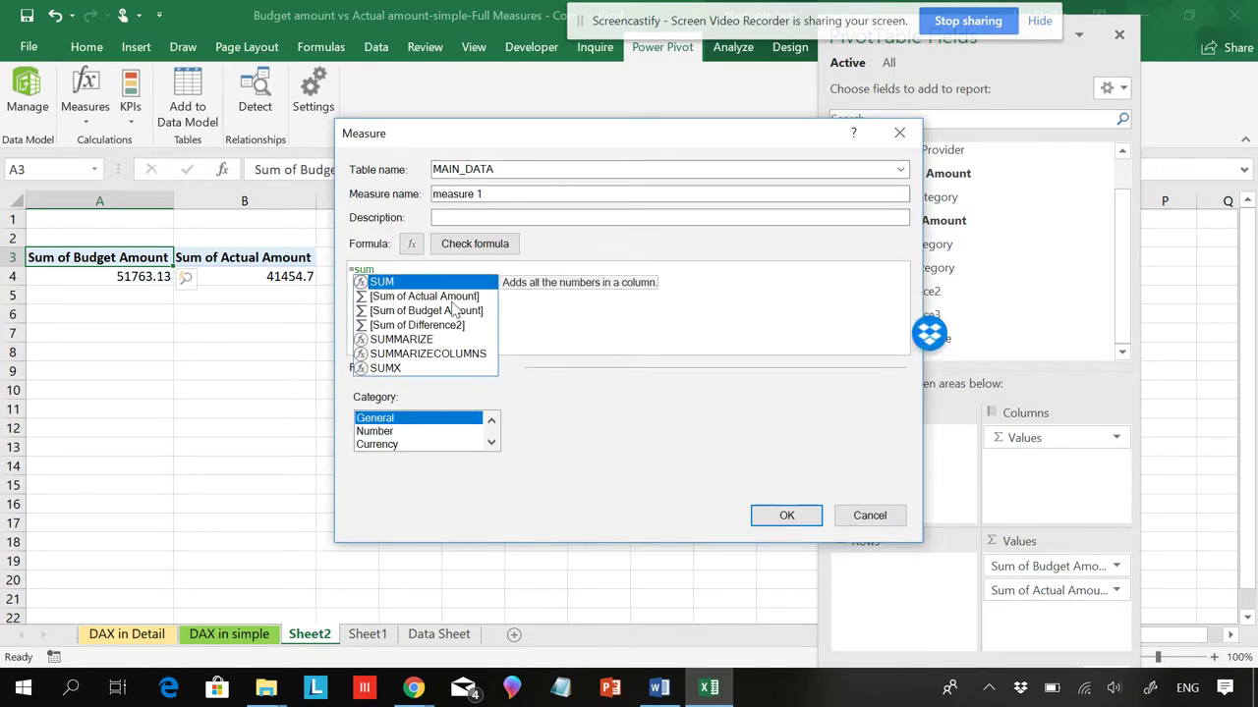
{"action": "double_click", "coordinate": [393, 295]}
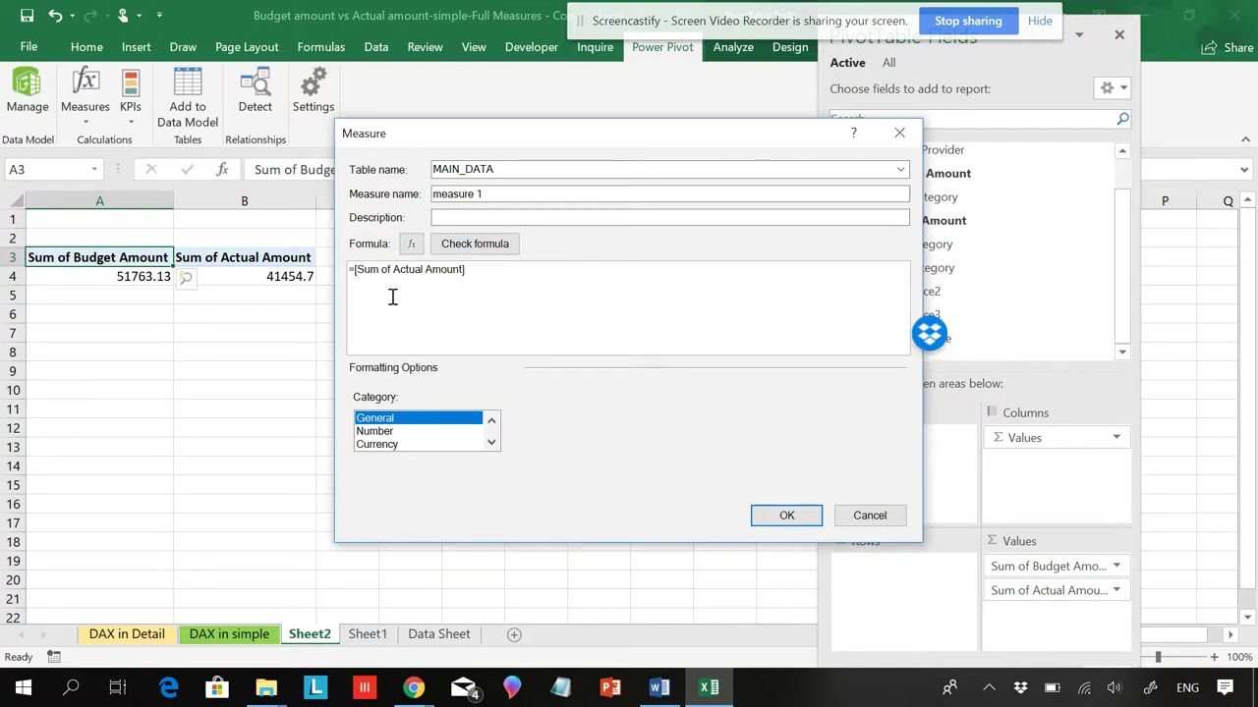
{"action": "type", "text": "-su"}
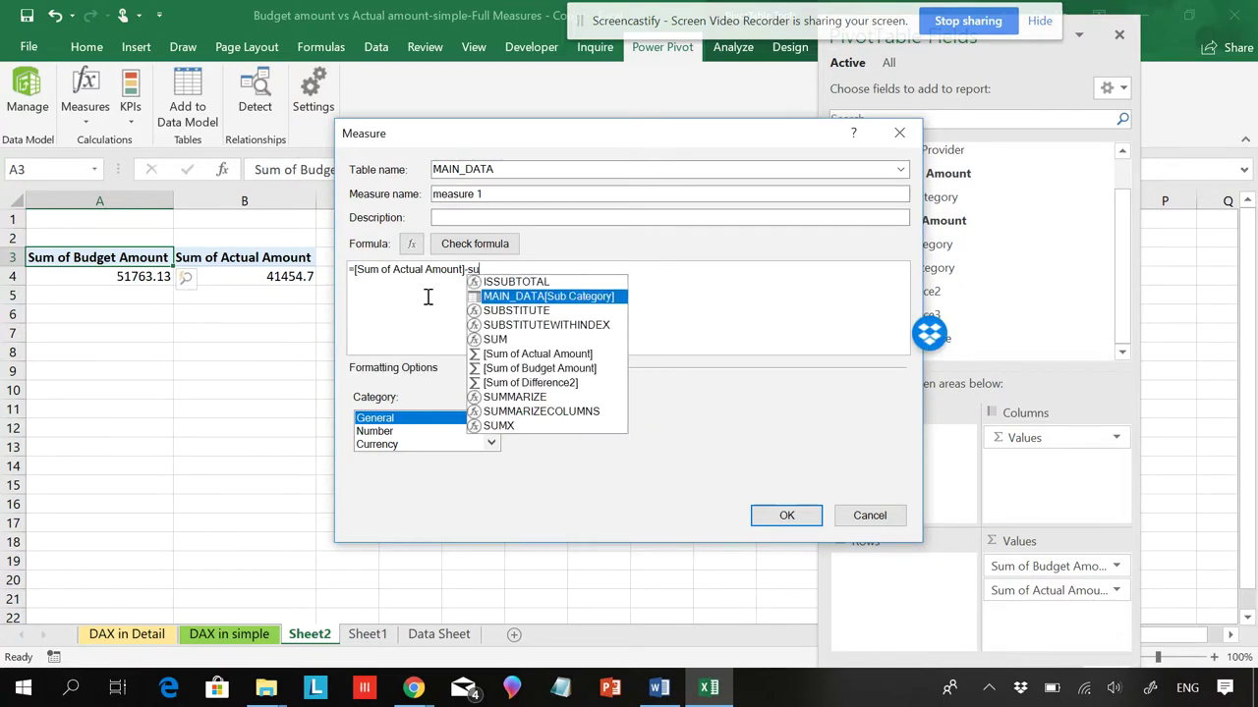
{"action": "double_click", "coordinate": [553, 371]}
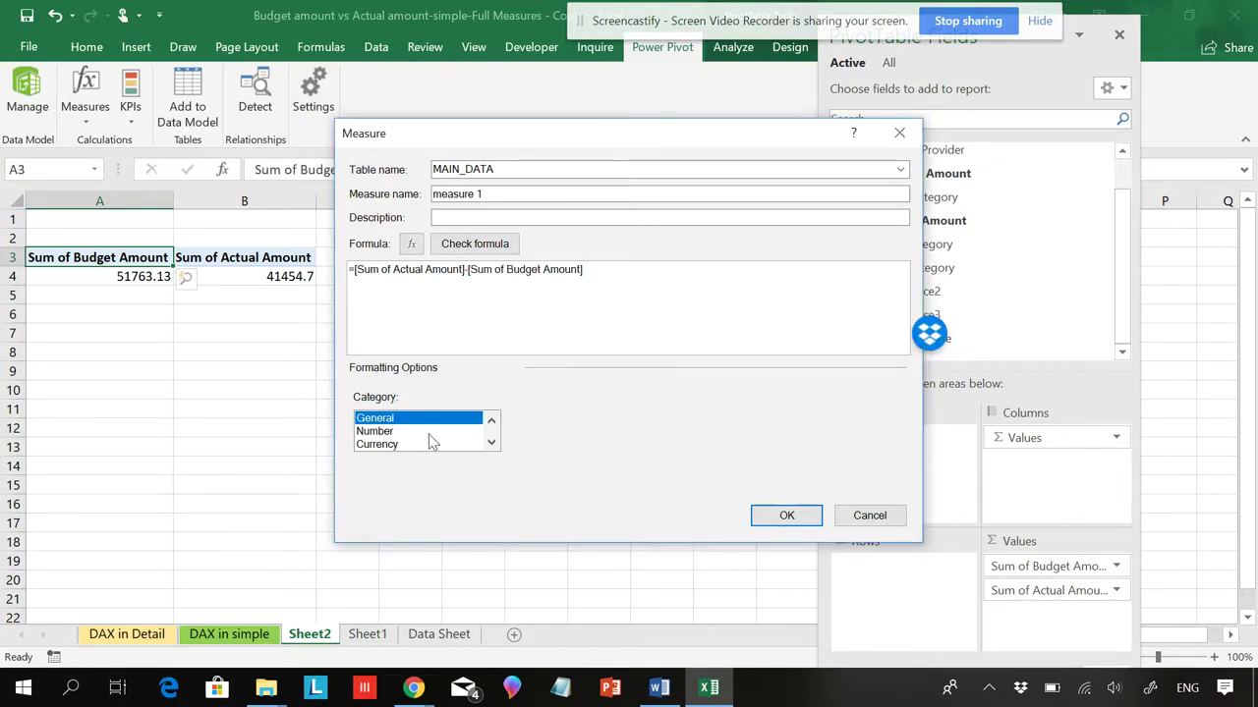
Format the measure as a decimal number with a 1000 separator, name it Difference1, check its formula and create it.
{"action": "left_click", "coordinate": [397, 432]}
{"action": "left_click", "coordinate": [521, 469]}
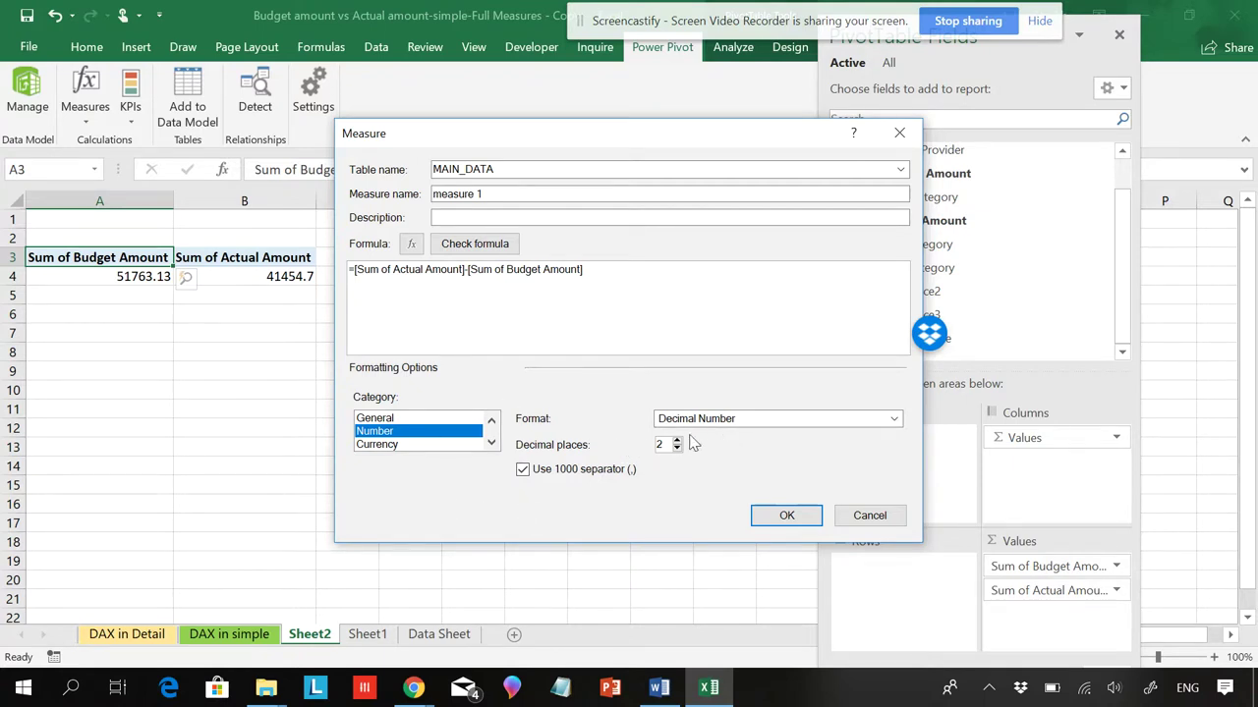
{"action": "left_click_drag", "start_coordinate": [497, 193], "coordinate": [422, 203]}
{"action": "type", "text": "Differenc"}
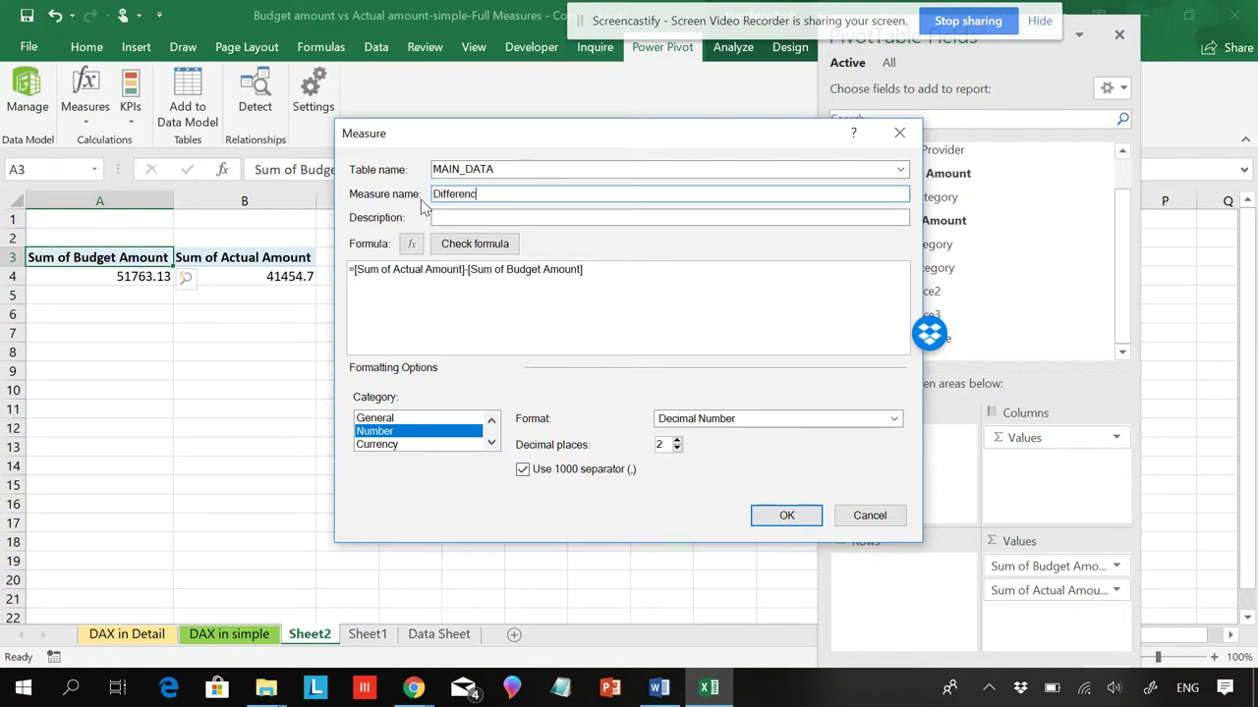
{"action": "type", "text": "e1"}
{"action": "left_click", "coordinate": [478, 250]}
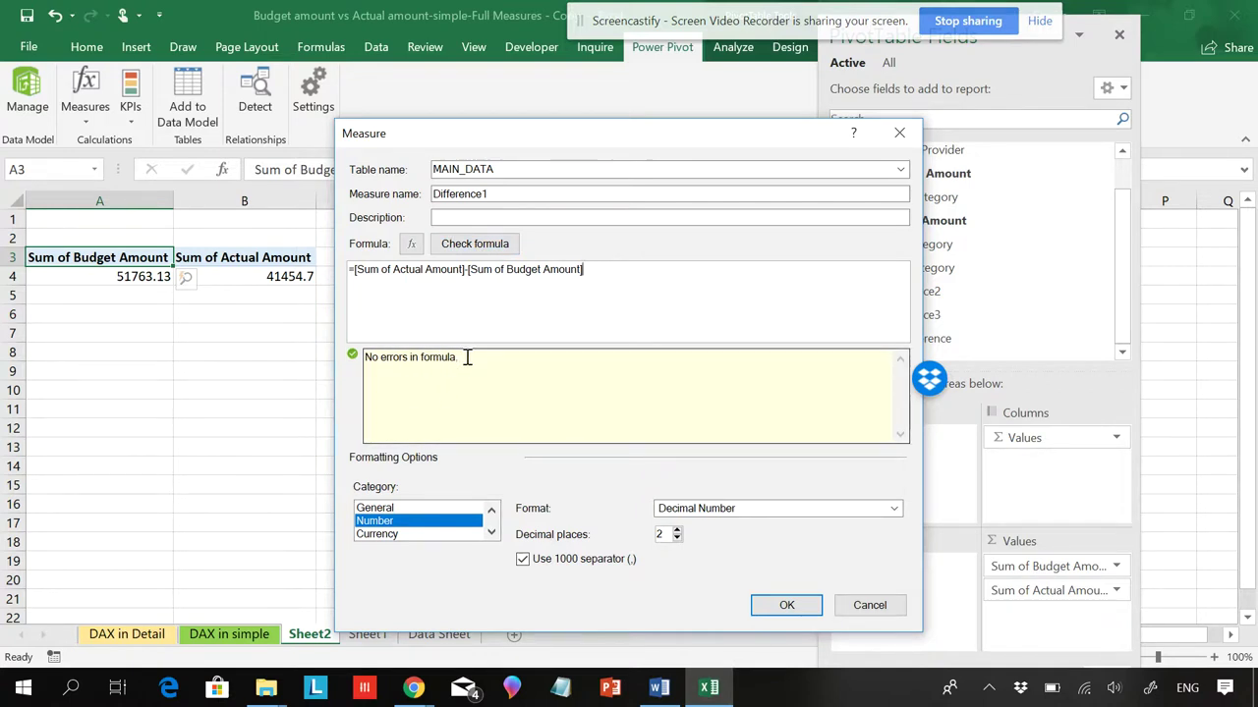
{"action": "left_click", "coordinate": [783, 606]}
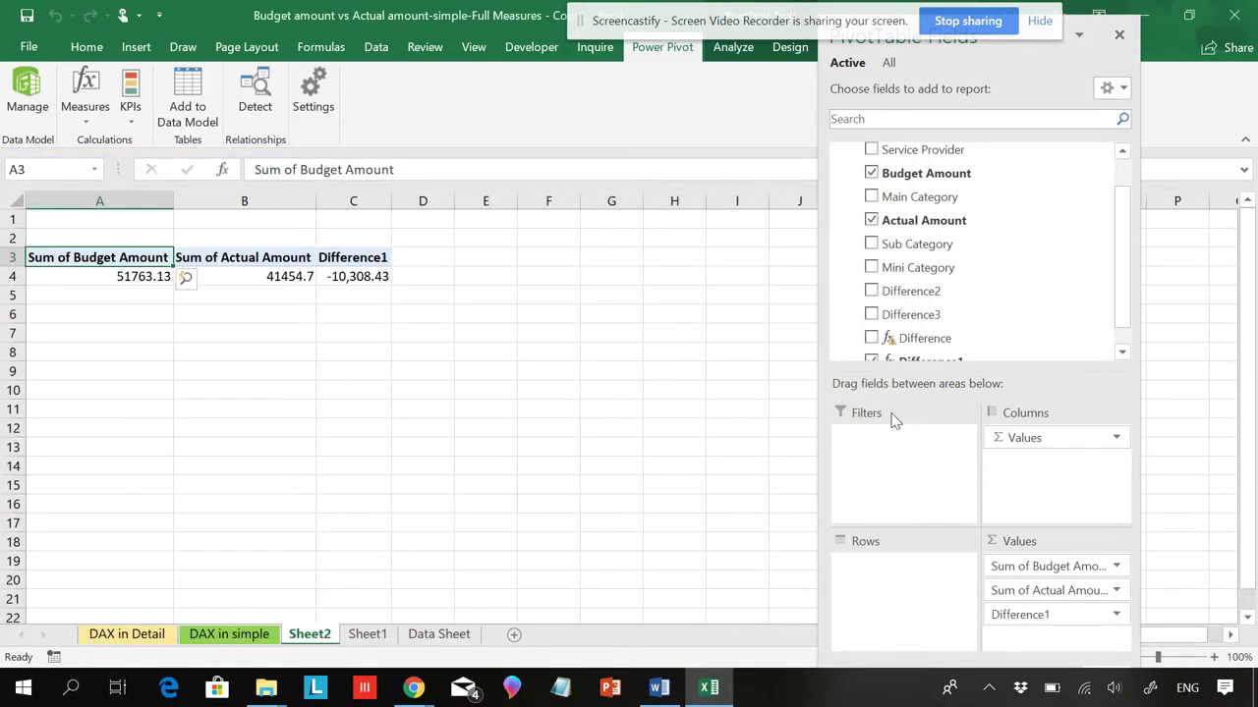
Locate Difference and Difference1 in the field list, then review Difference1's definition in Manage Measures and check its formula.
{"action": "left_click_drag", "start_coordinate": [1123, 301], "coordinate": [1128, 322]}
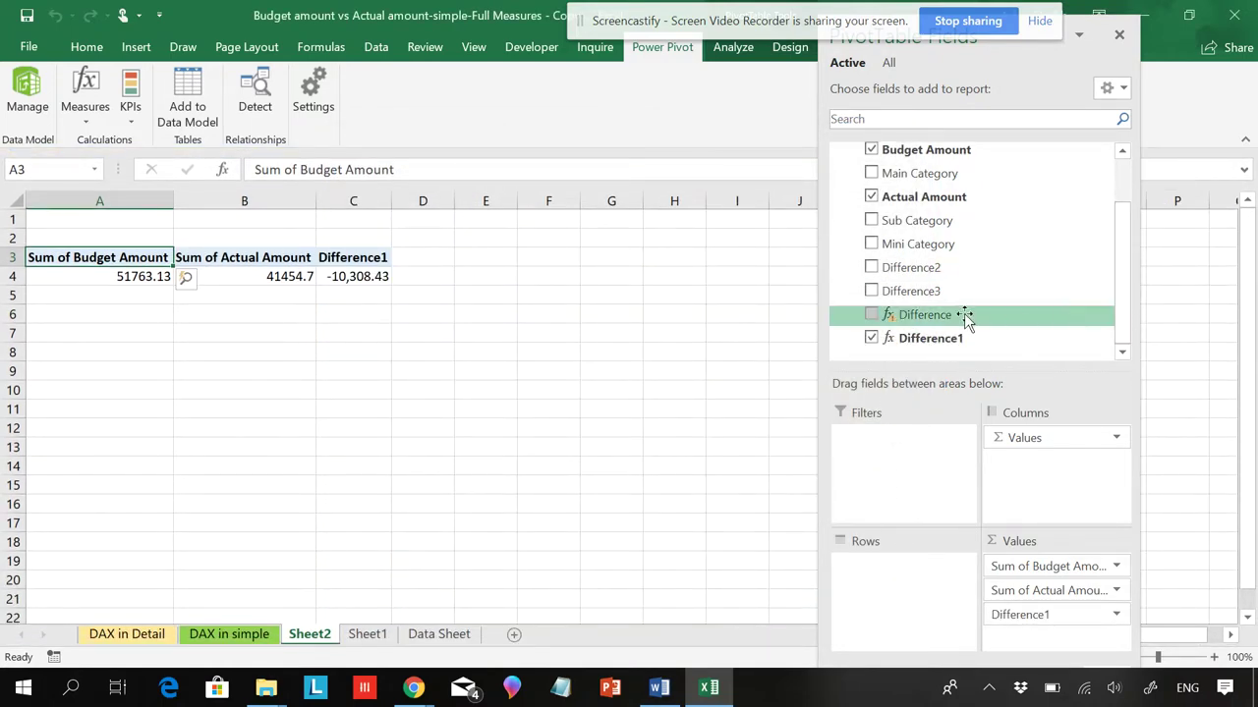
{"action": "right_click", "coordinate": [899, 316]}
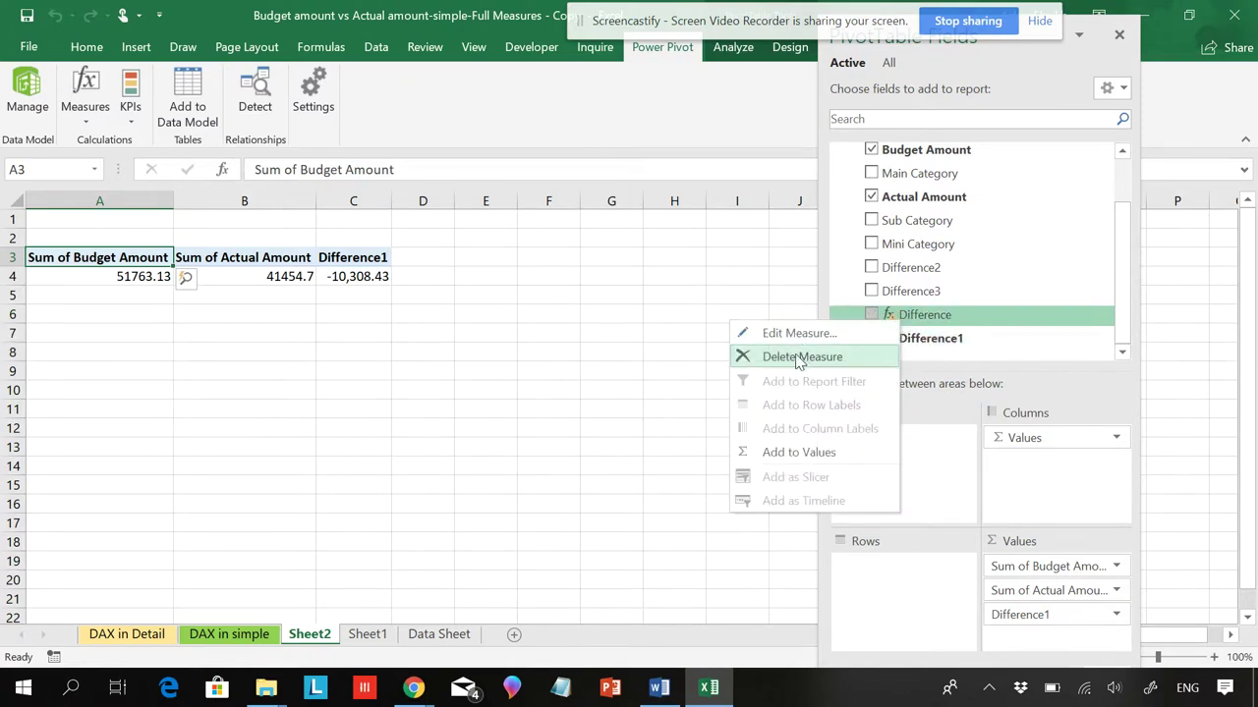
{"action": "left_click", "coordinate": [86, 116]}
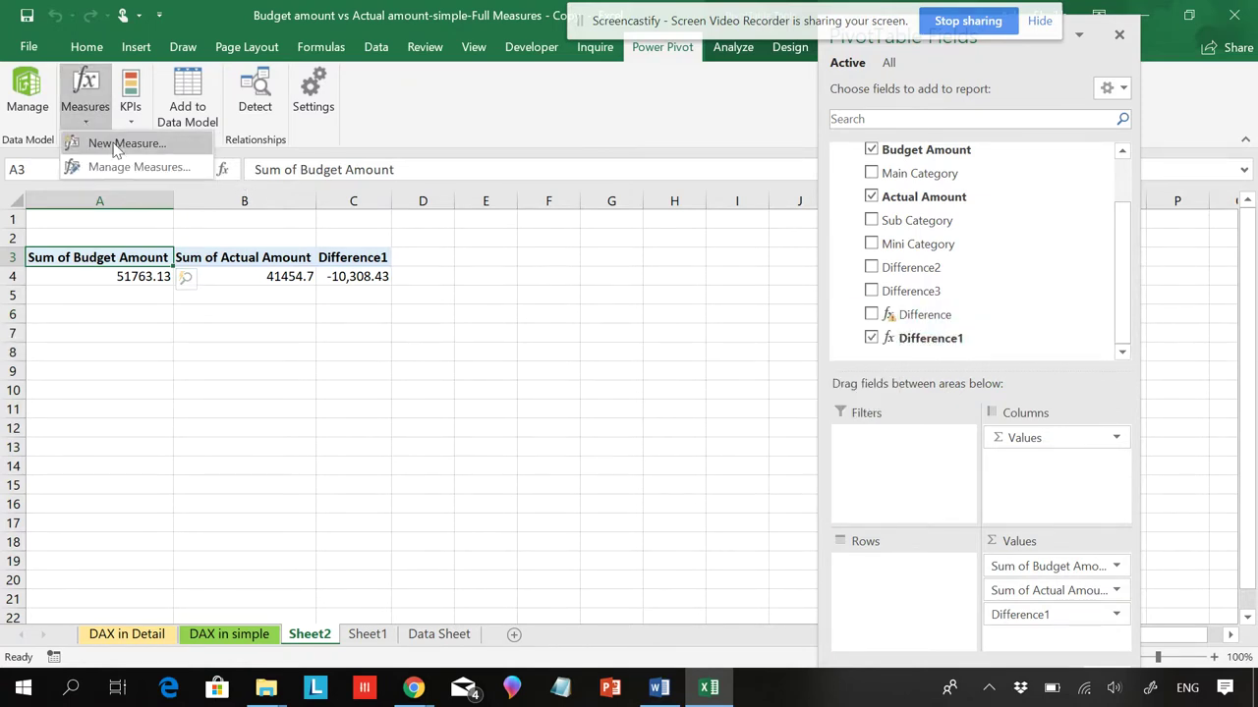
{"action": "left_click", "coordinate": [138, 167]}
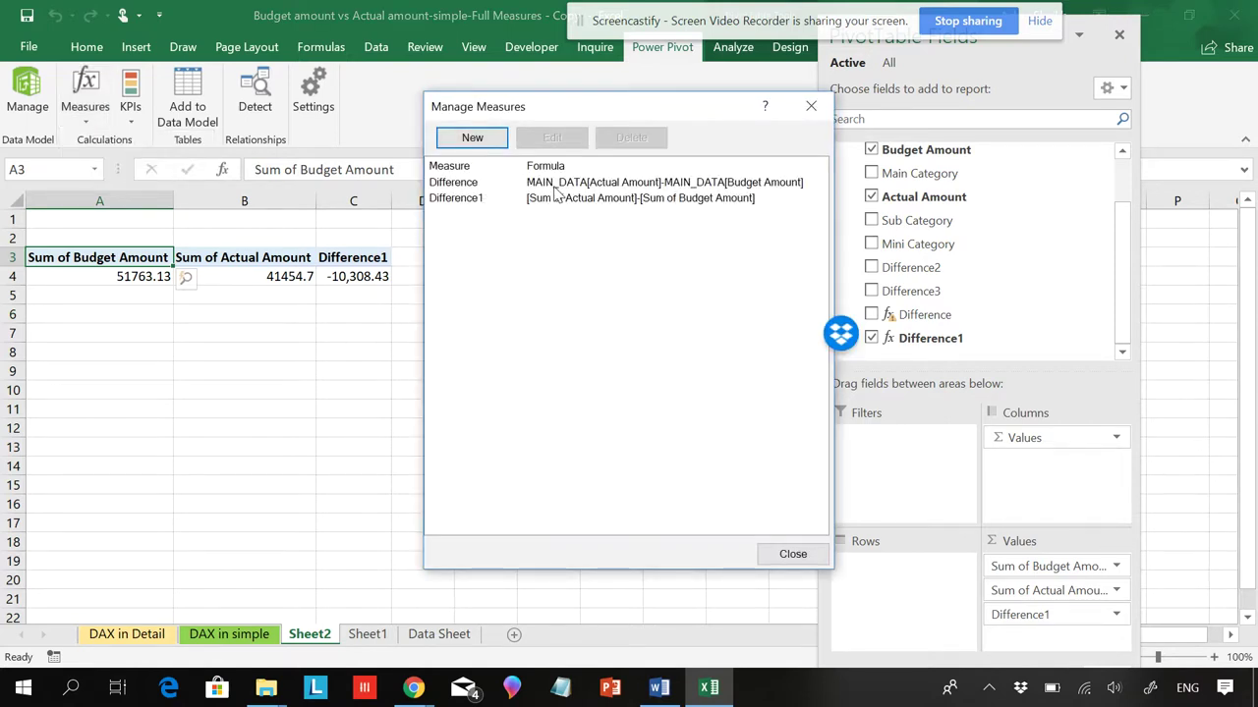
{"action": "left_click_drag", "start_coordinate": [582, 114], "coordinate": [460, 113]}
{"action": "left_click", "coordinate": [446, 203]}
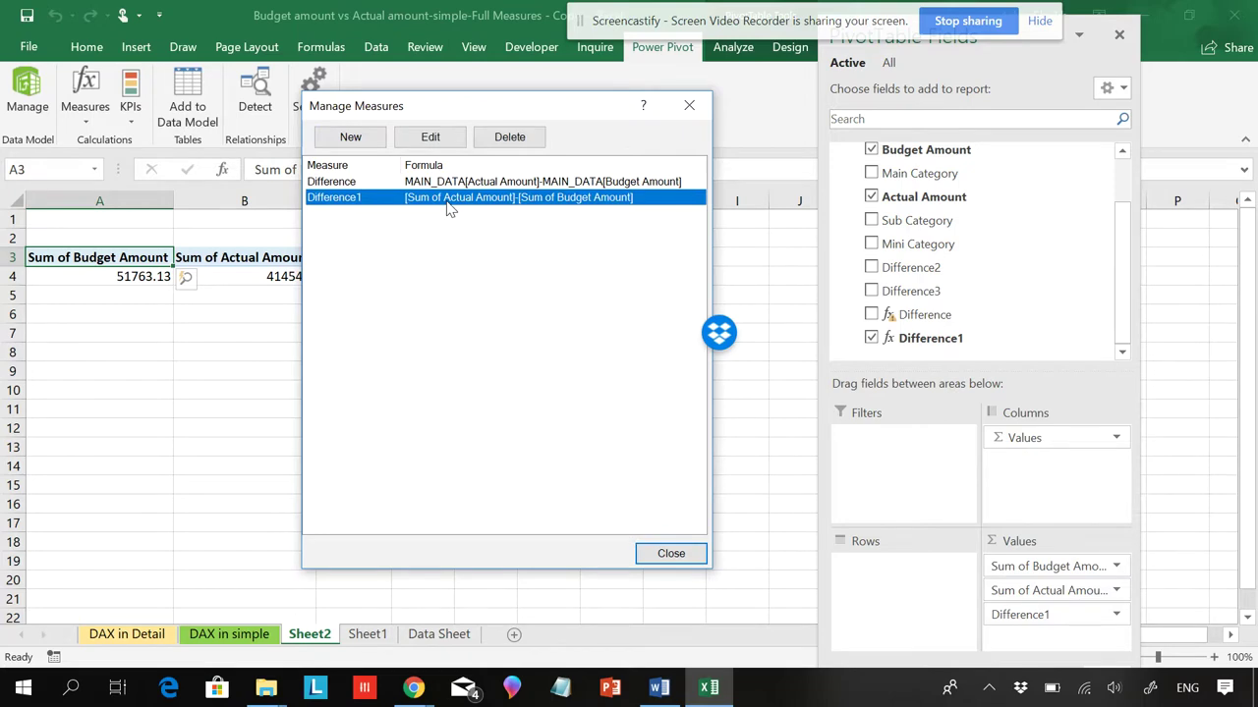
{"action": "left_click", "coordinate": [433, 137]}
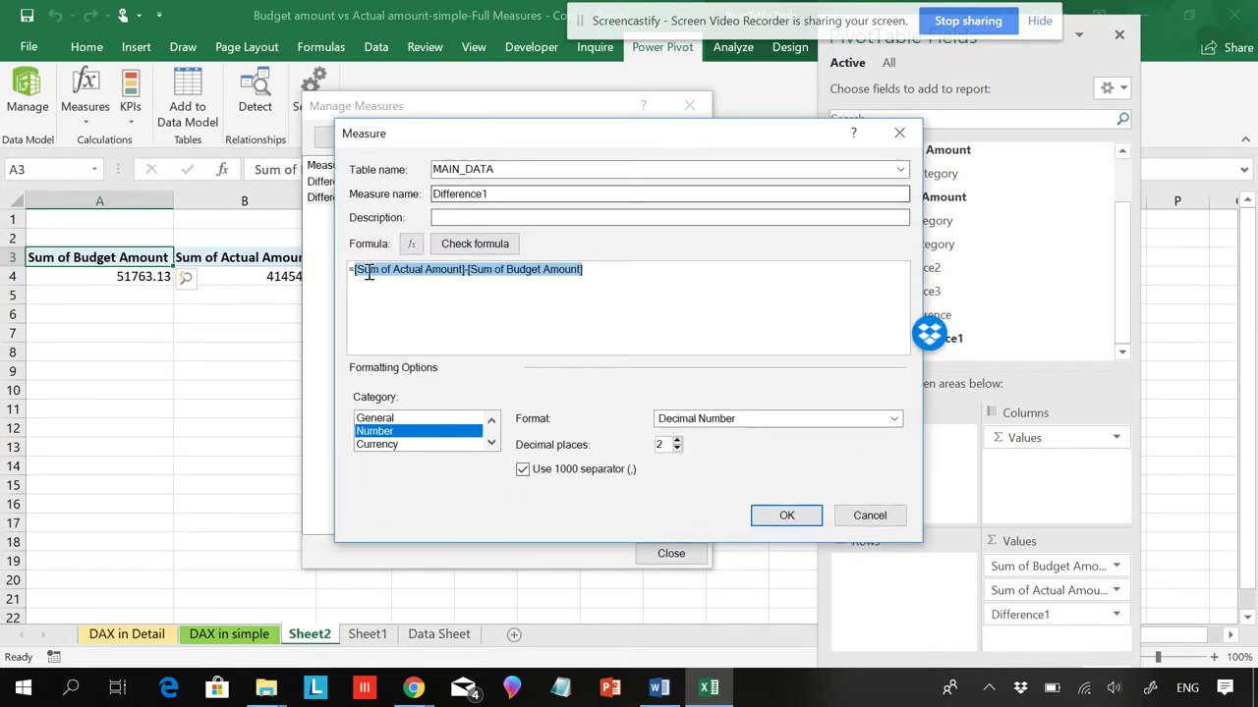
{"action": "left_click", "coordinate": [458, 287]}
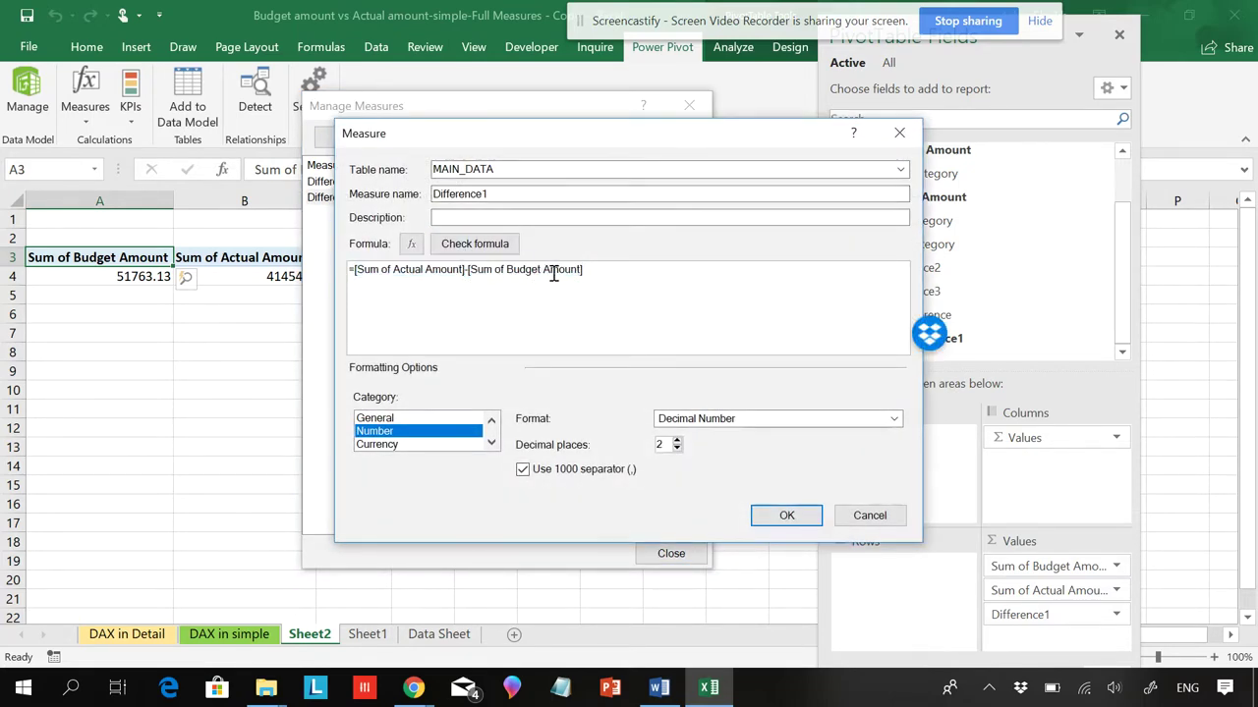
{"action": "left_click", "coordinate": [463, 243]}
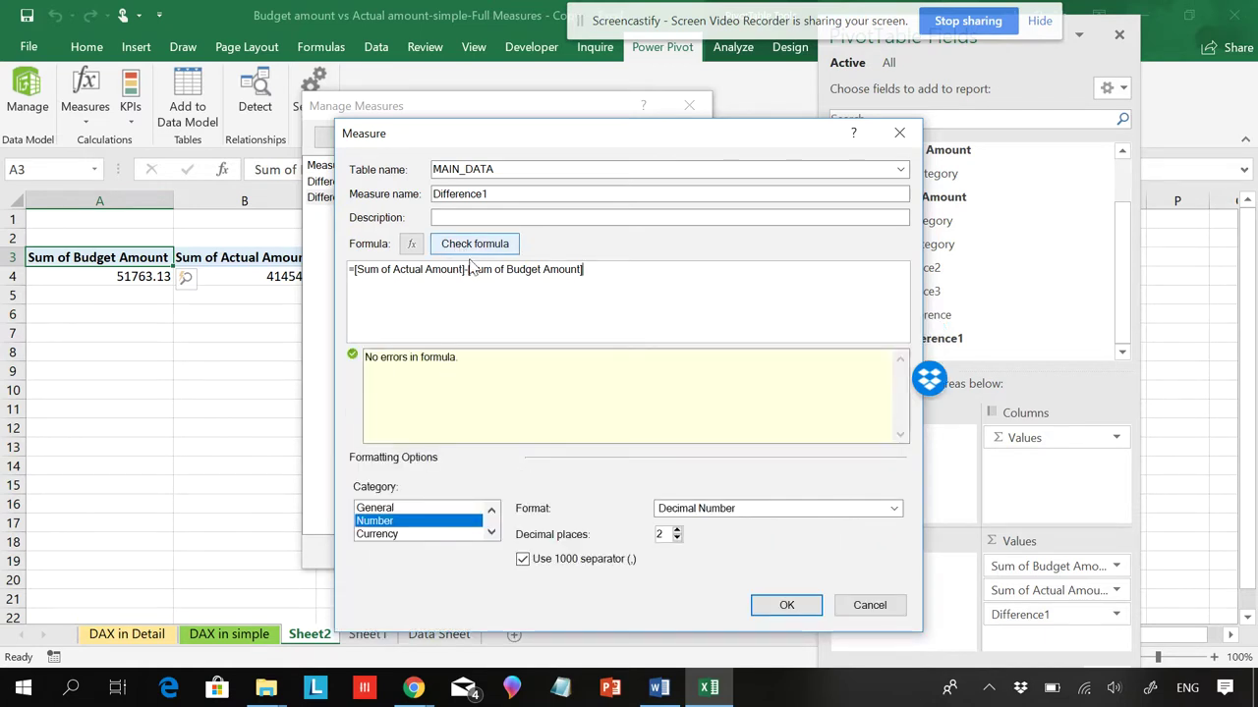
{"action": "left_click", "coordinate": [784, 603]}
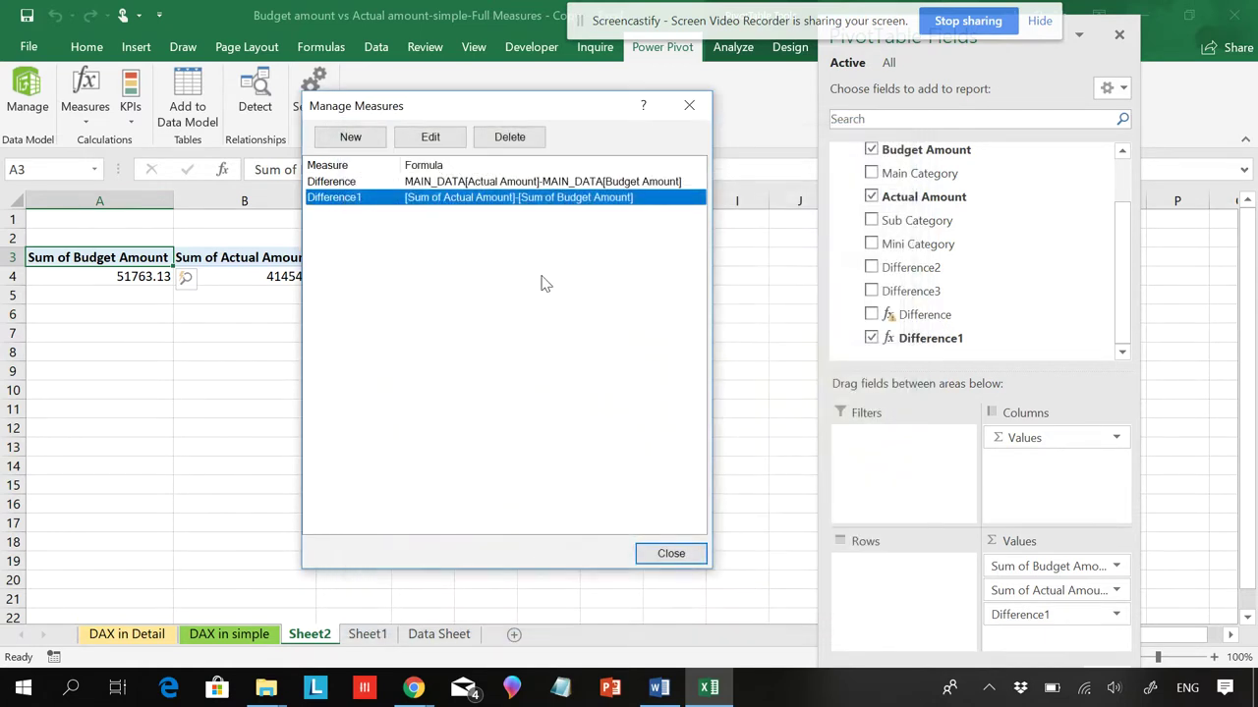
Check the Difference measure's formula for comparison, decline its deletion and close the list of measures.
{"action": "left_click", "coordinate": [448, 183]}
{"action": "left_click", "coordinate": [429, 137]}
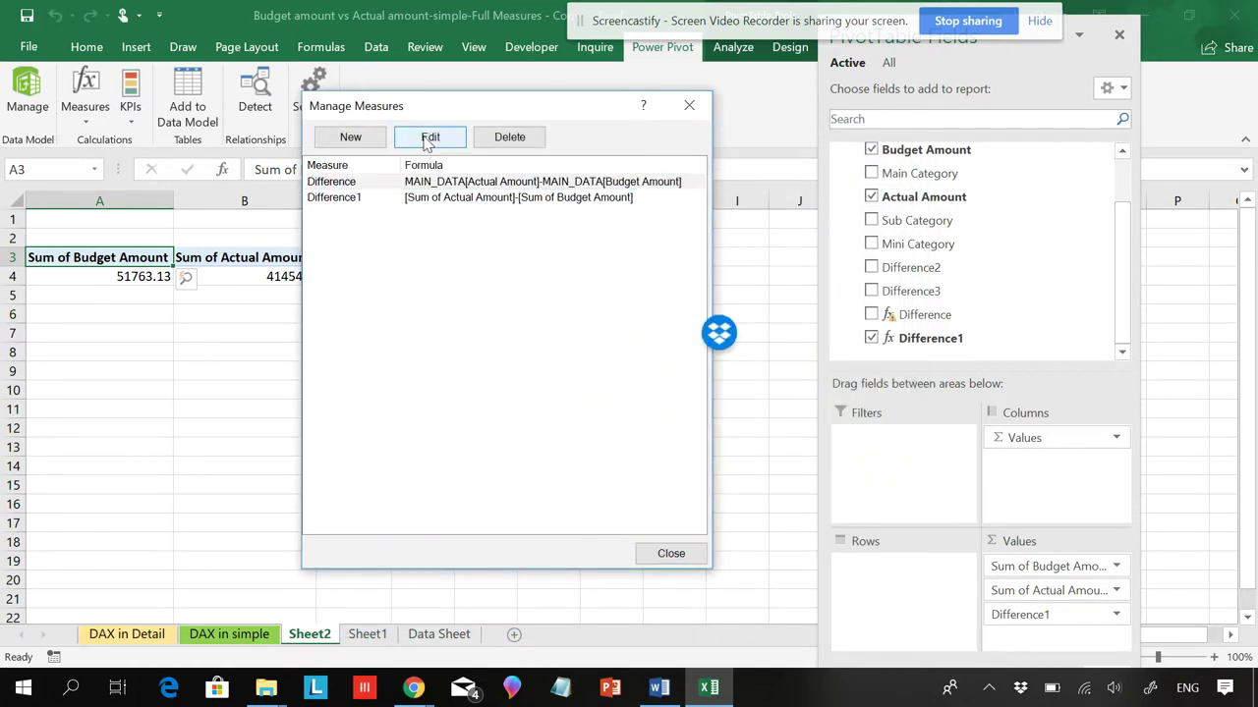
{"action": "left_click", "coordinate": [387, 279]}
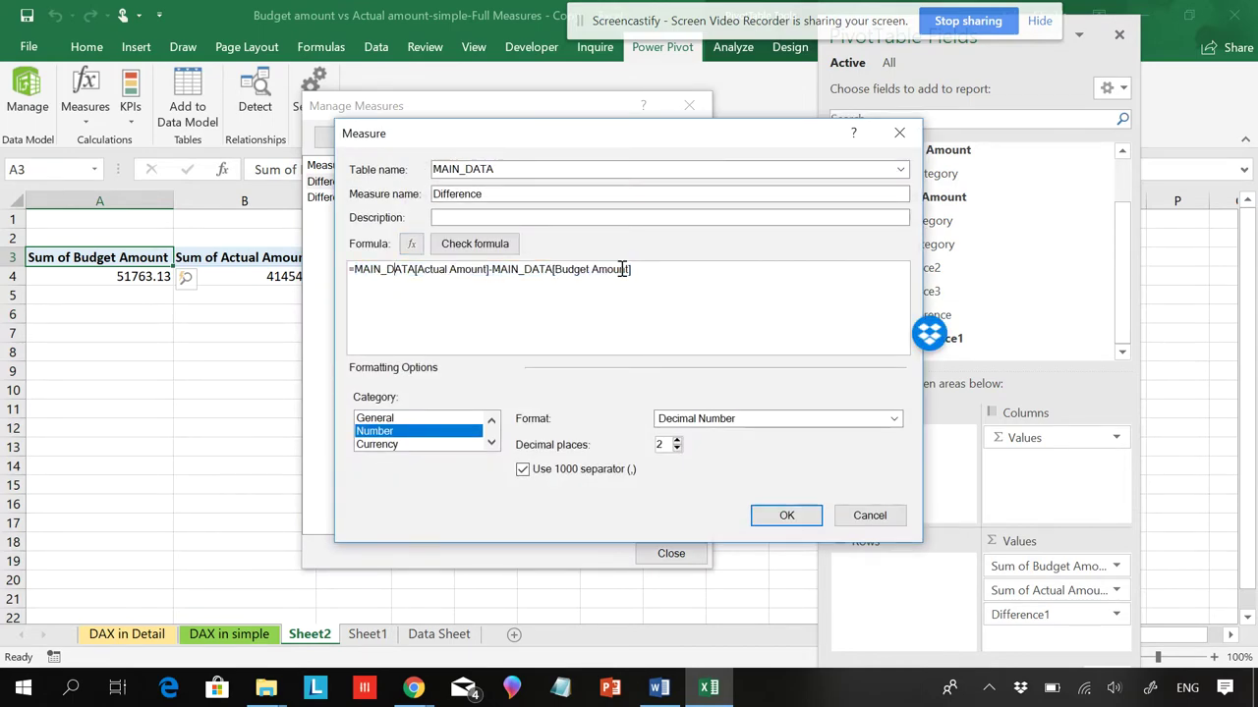
{"action": "left_click", "coordinate": [474, 243]}
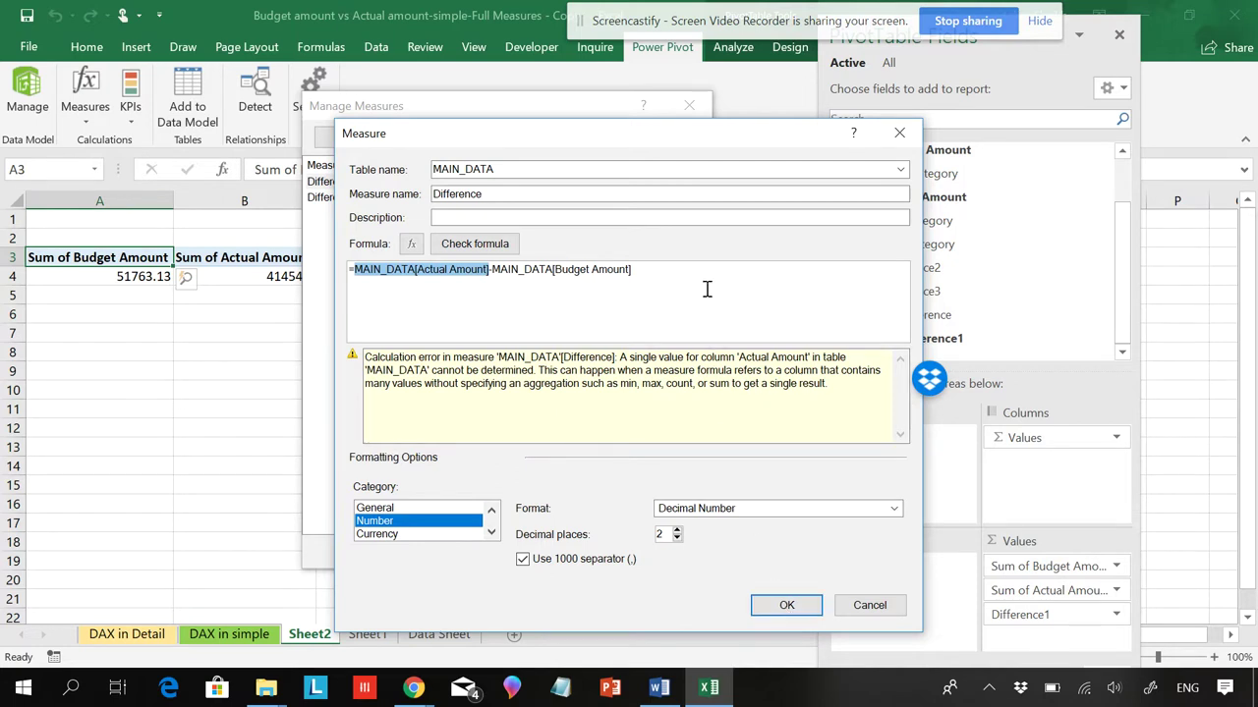
{"action": "left_click", "coordinate": [792, 605]}
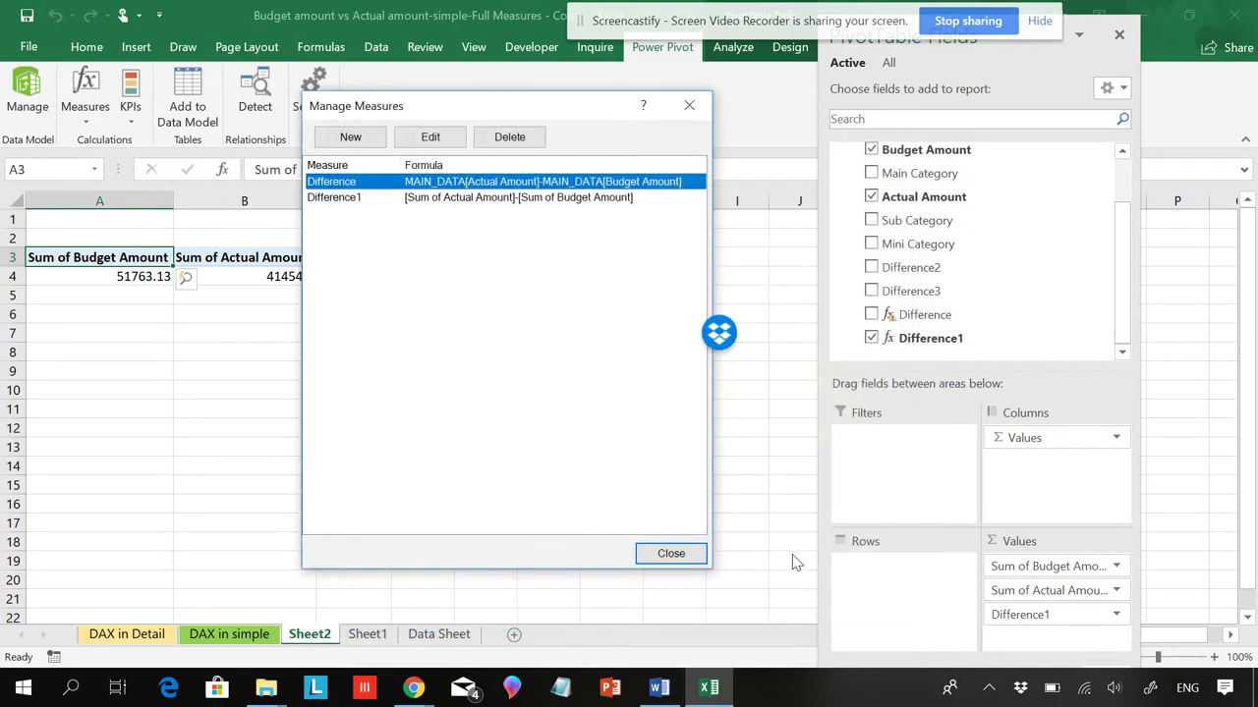
{"action": "left_click", "coordinate": [507, 137]}
{"action": "left_click", "coordinate": [655, 363]}
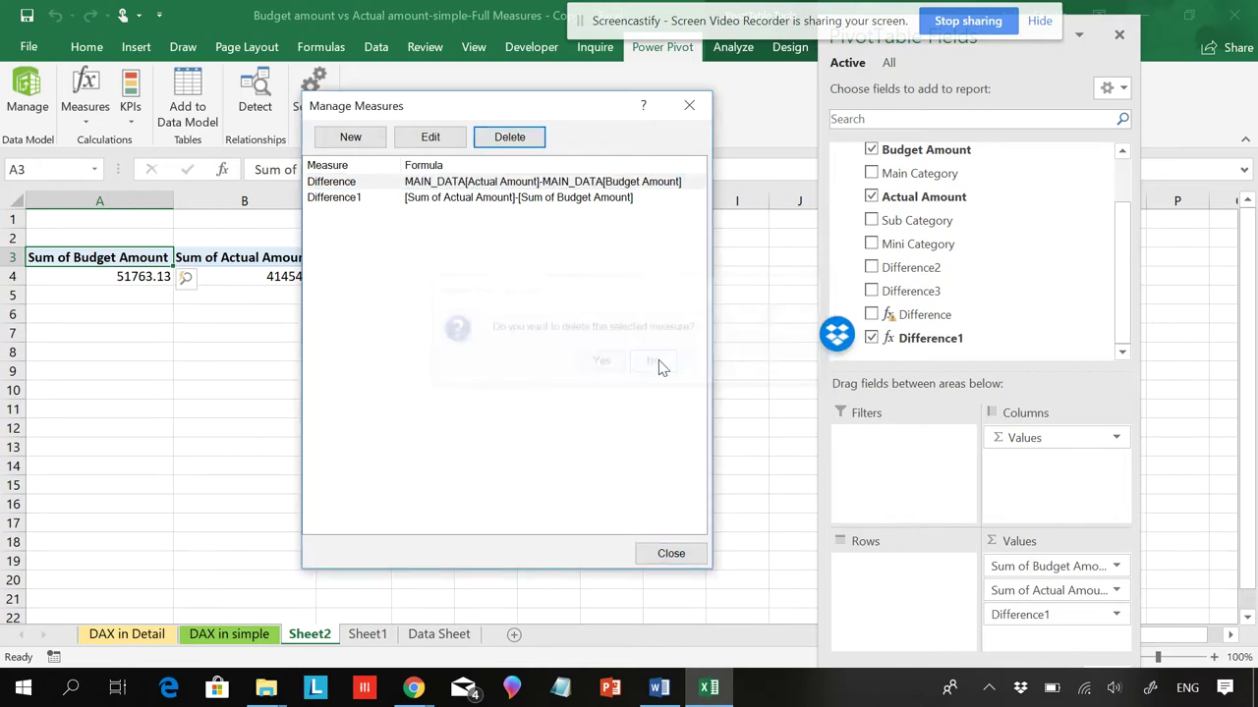
{"action": "left_click", "coordinate": [699, 106]}
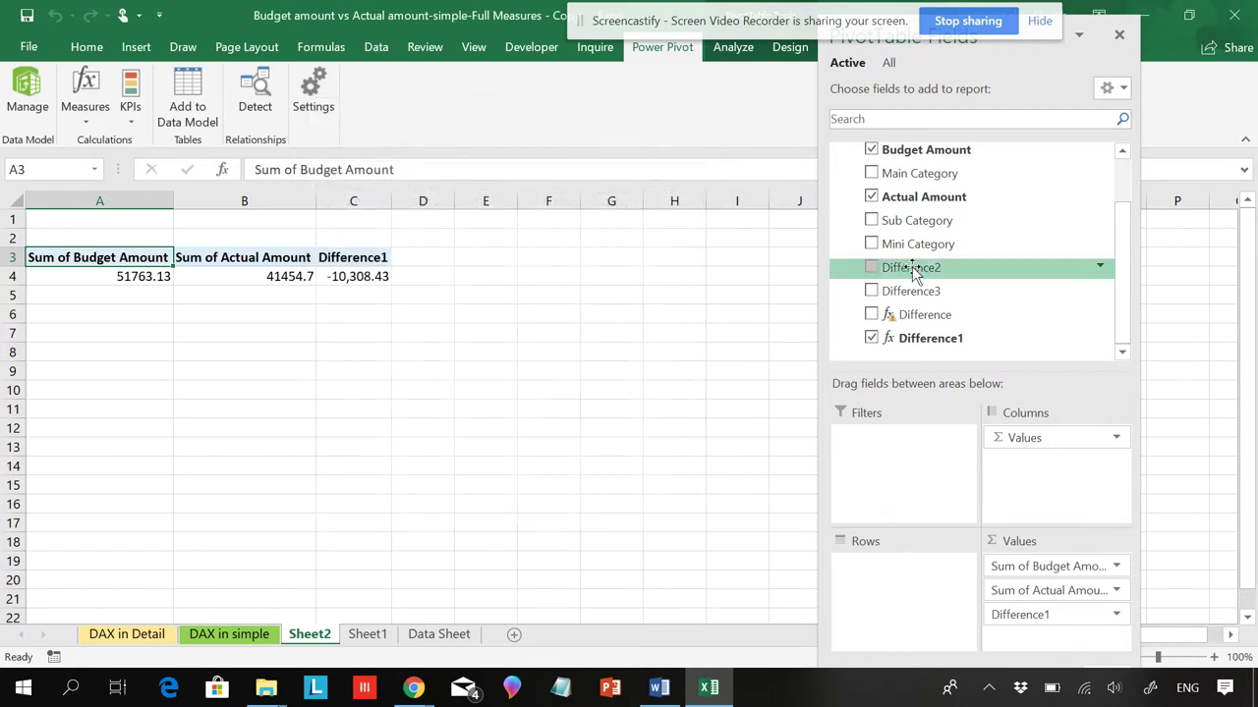
{"action": "mouse_move", "coordinate": [928, 324]}
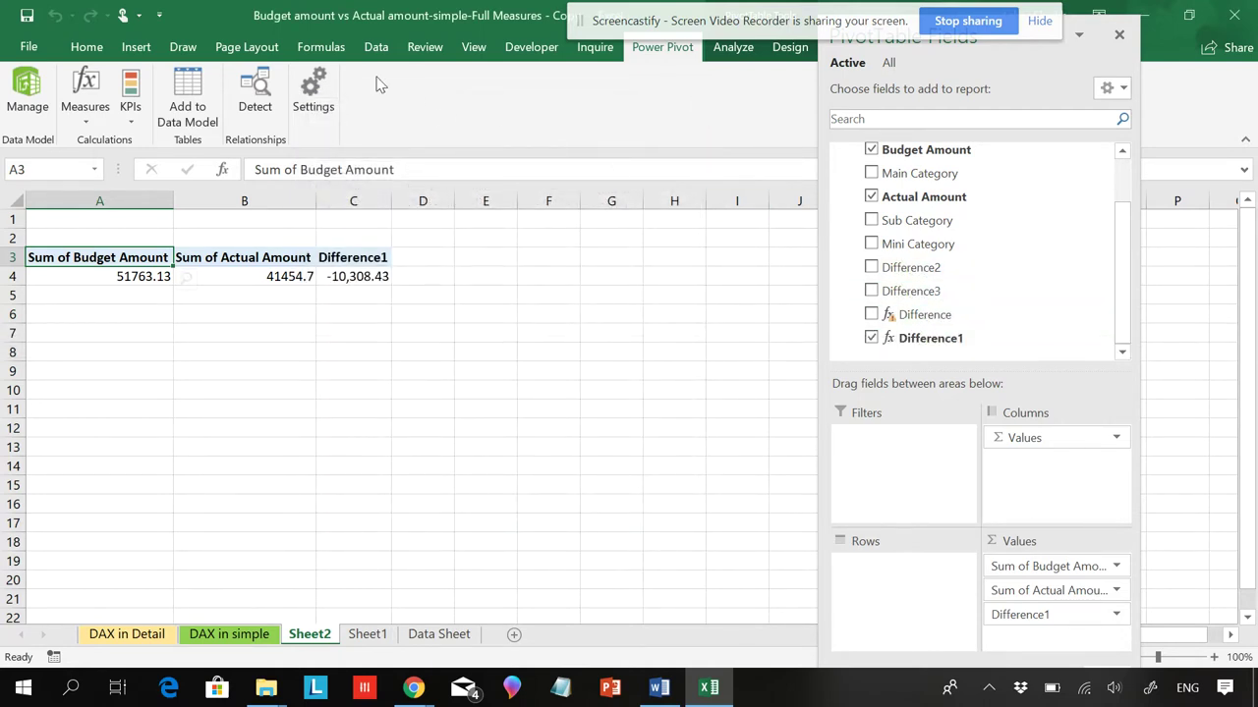
{"action": "left_click", "coordinate": [85, 116]}
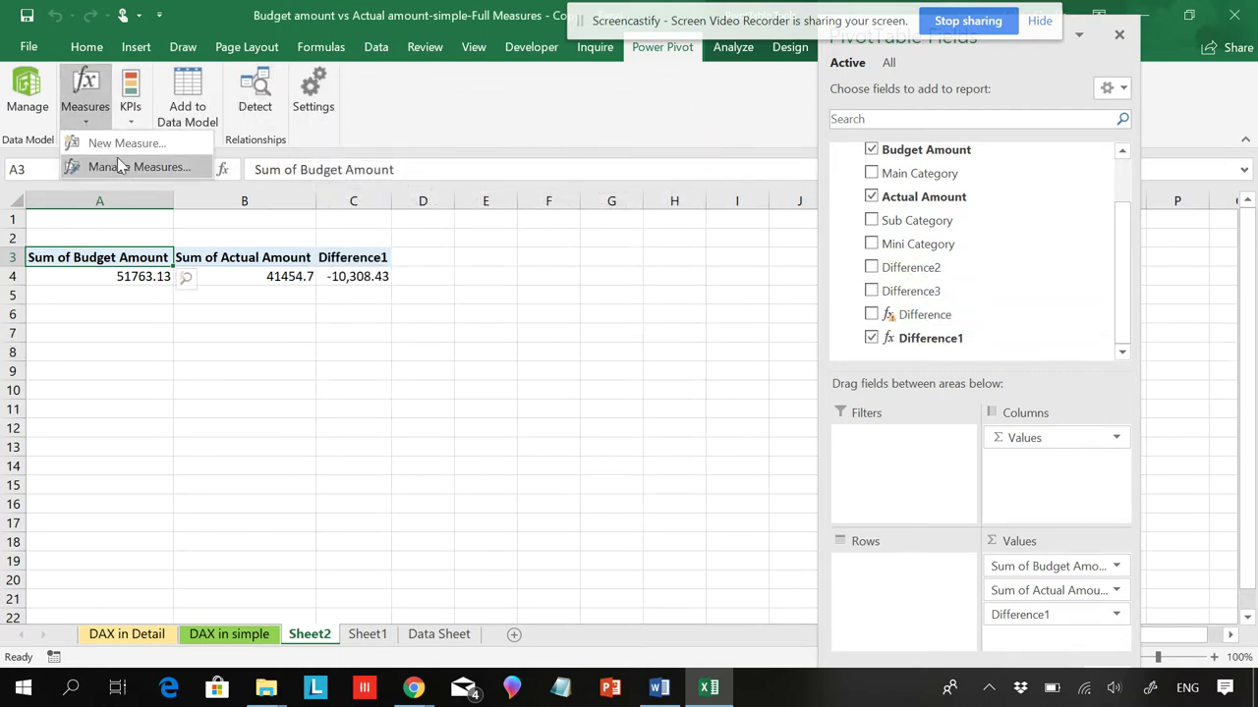
{"action": "left_click", "coordinate": [127, 143]}
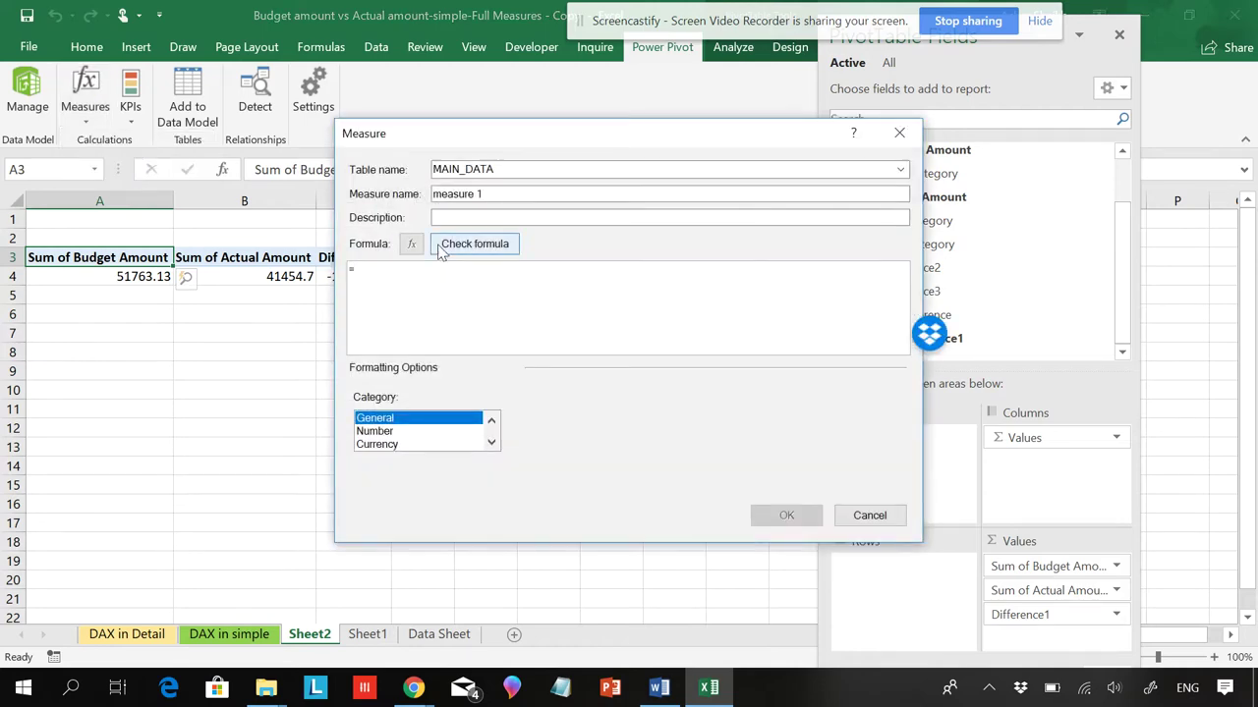
{"action": "left_click", "coordinate": [870, 515]}
Start deleting the Difference measure from the list of managed measures, decline the deletion and close the list.
{"action": "left_click", "coordinate": [85, 103]}
{"action": "left_click", "coordinate": [123, 166]}
{"action": "left_click", "coordinate": [476, 183]}
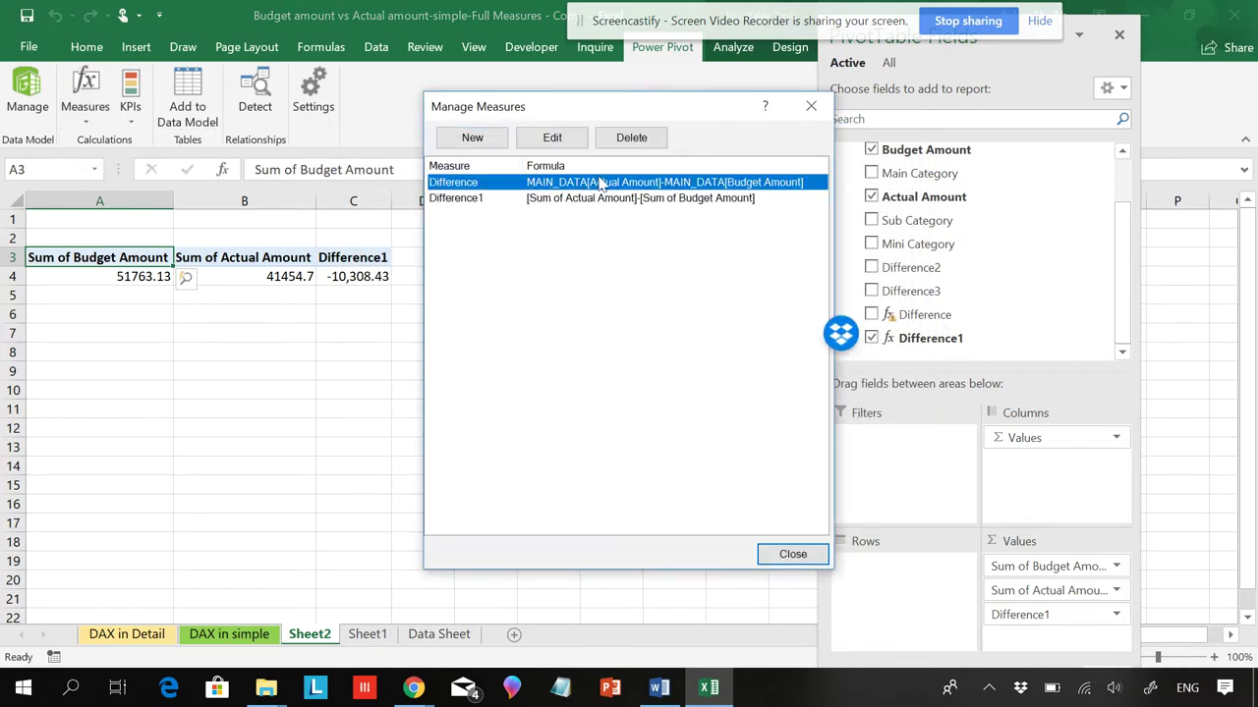
{"action": "left_click", "coordinate": [631, 138]}
{"action": "left_click", "coordinate": [670, 365]}
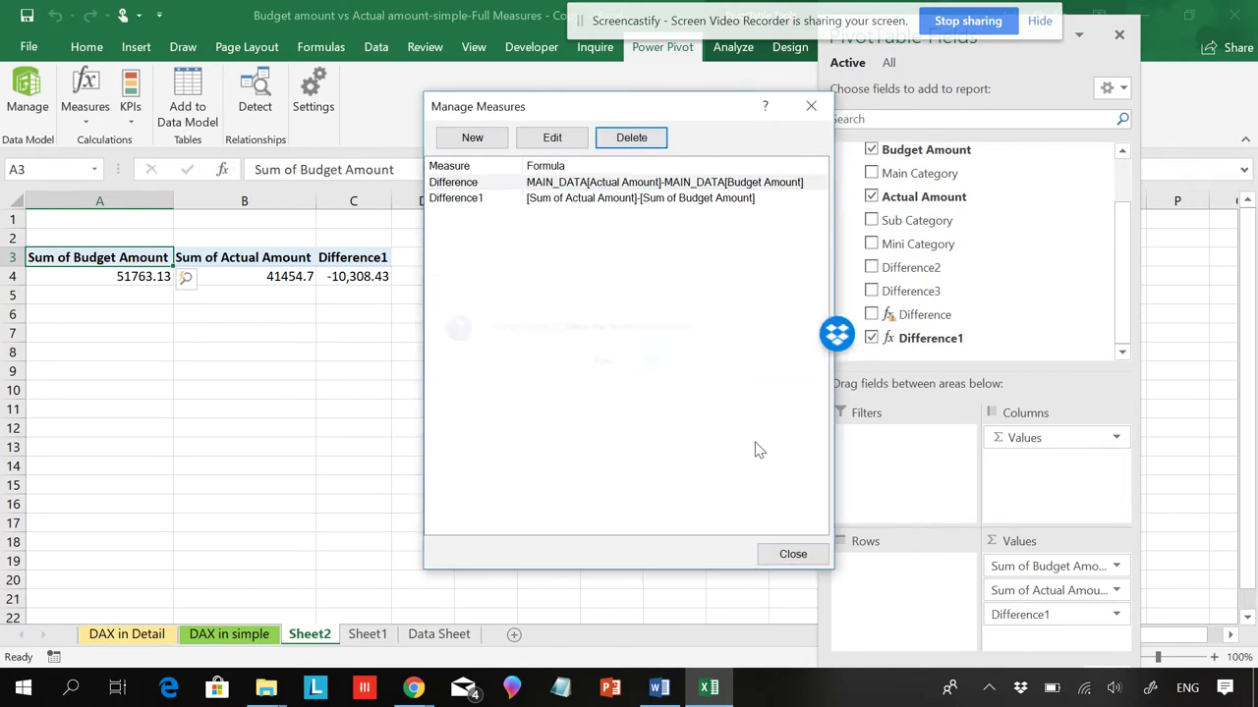
{"action": "left_click", "coordinate": [793, 552]}
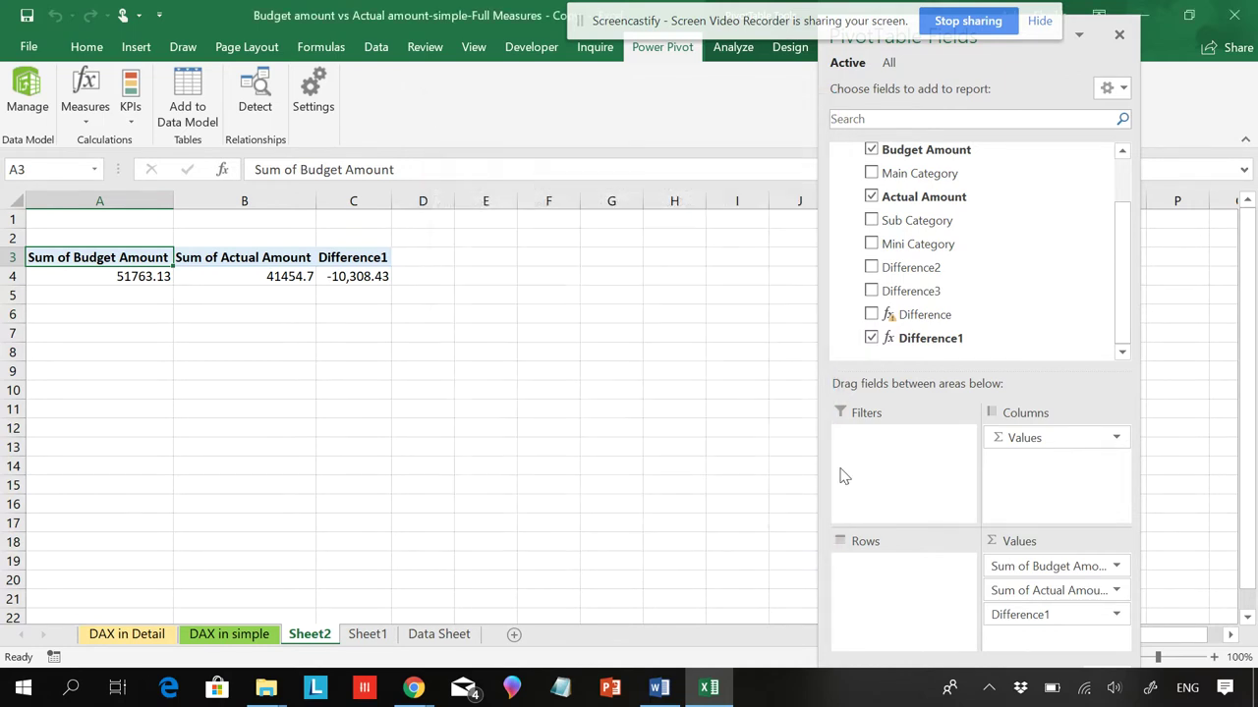
Permanently delete the Difference1 measure from MAIN_DATA's calculation area in the Power Pivot window, and return to the PivotTable.
{"action": "right_click", "coordinate": [912, 338]}
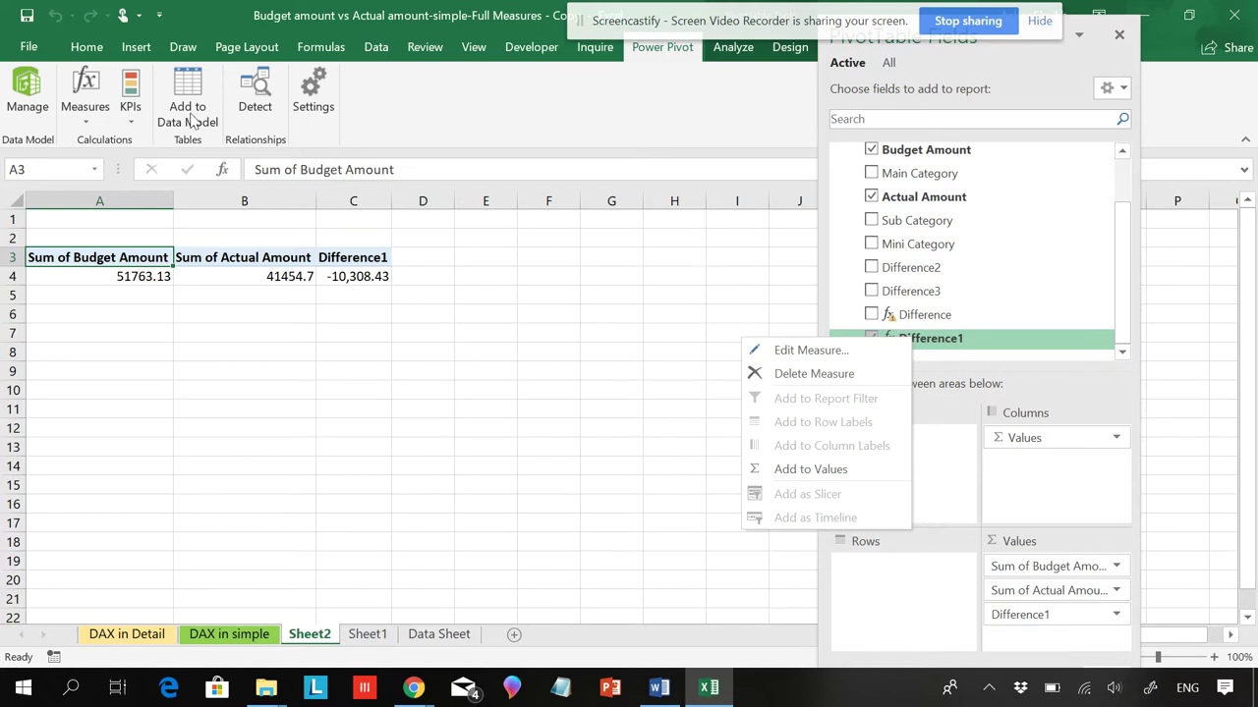
{"action": "left_click", "coordinate": [24, 98]}
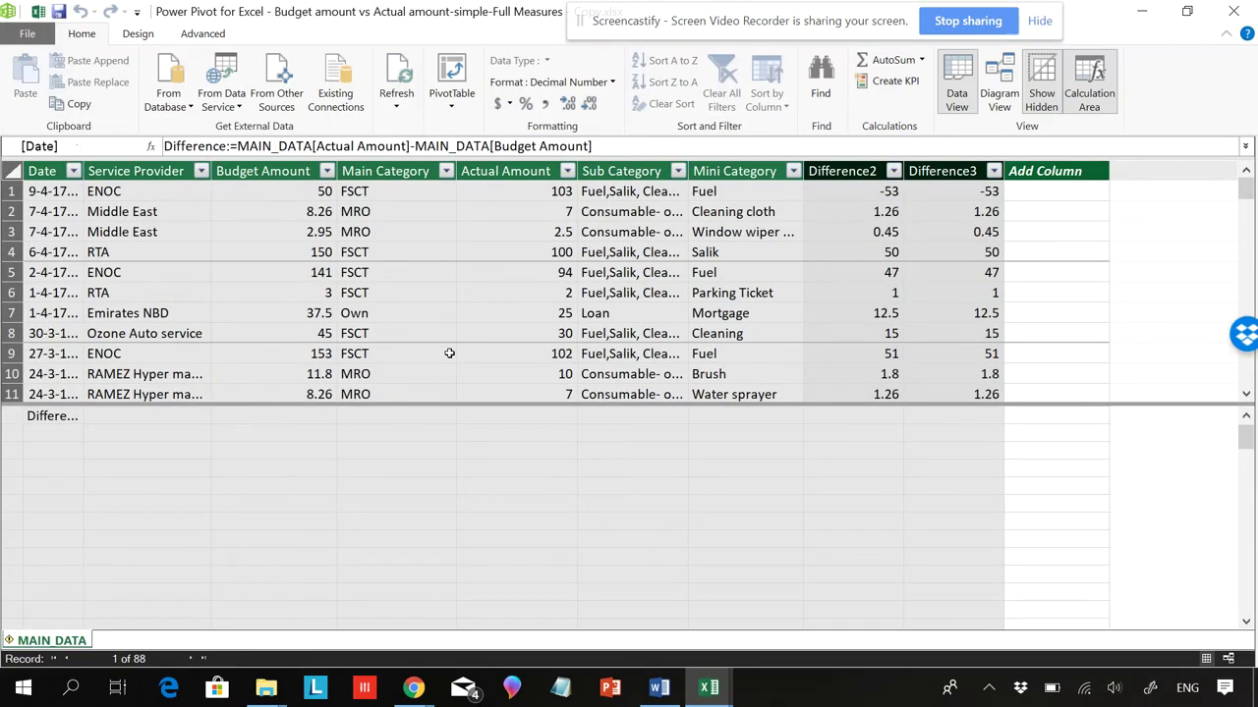
{"action": "left_click", "coordinate": [57, 417]}
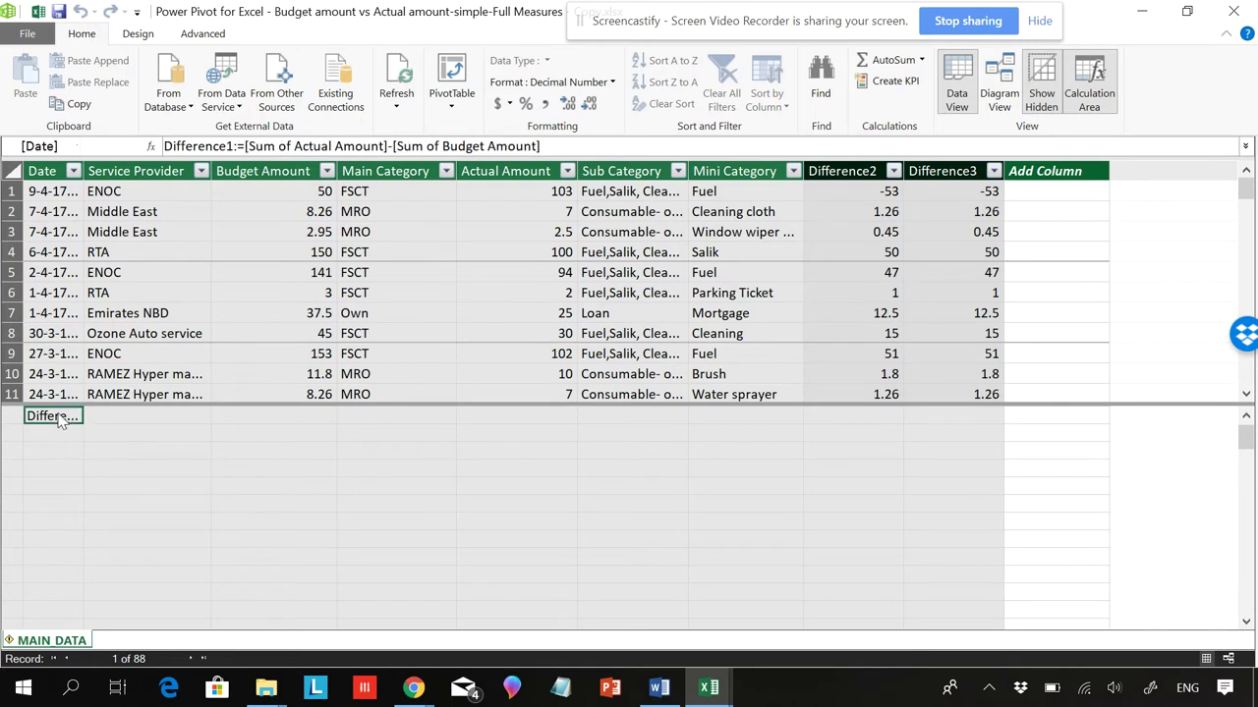
{"action": "right_click", "coordinate": [61, 421]}
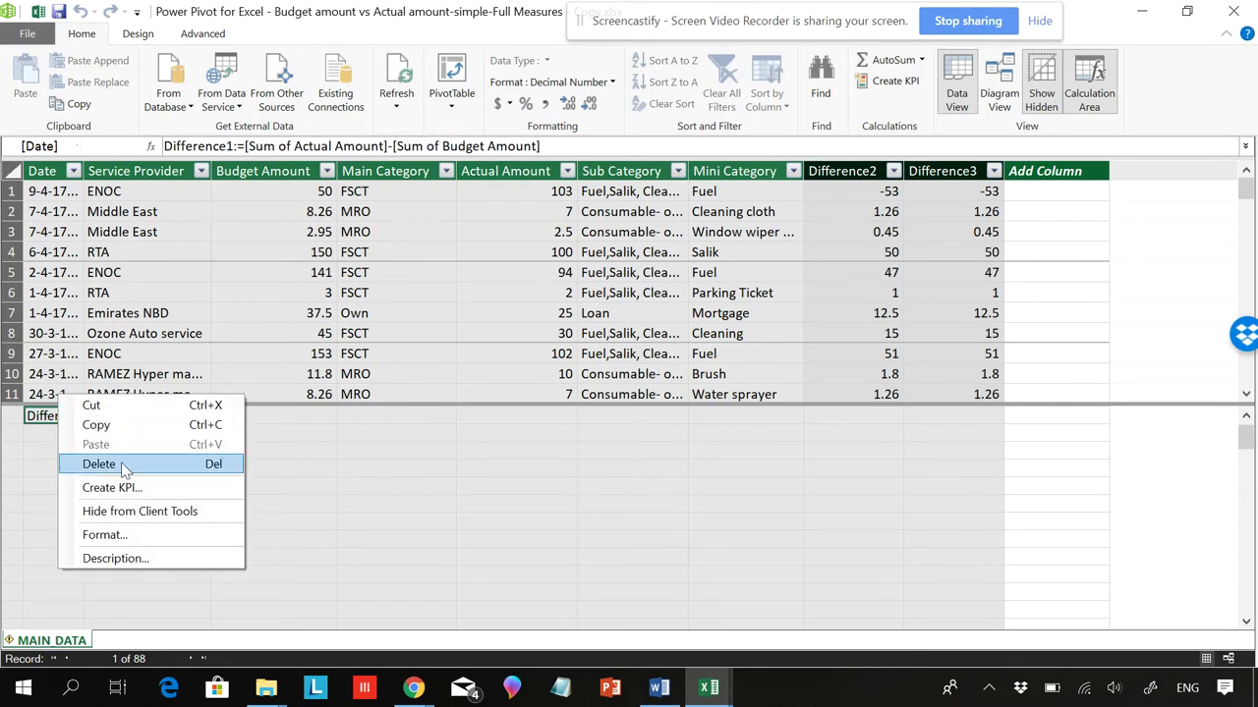
{"action": "left_click", "coordinate": [51, 434]}
{"action": "left_click", "coordinate": [54, 417]}
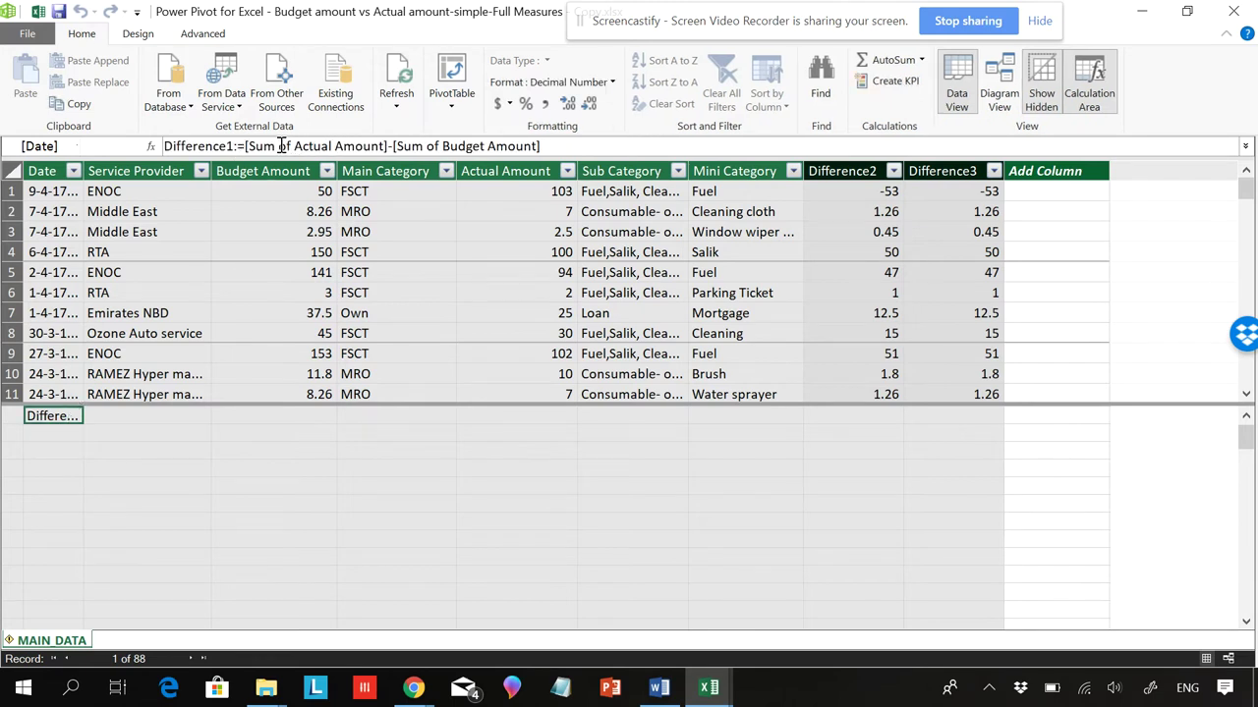
{"action": "right_click", "coordinate": [72, 422]}
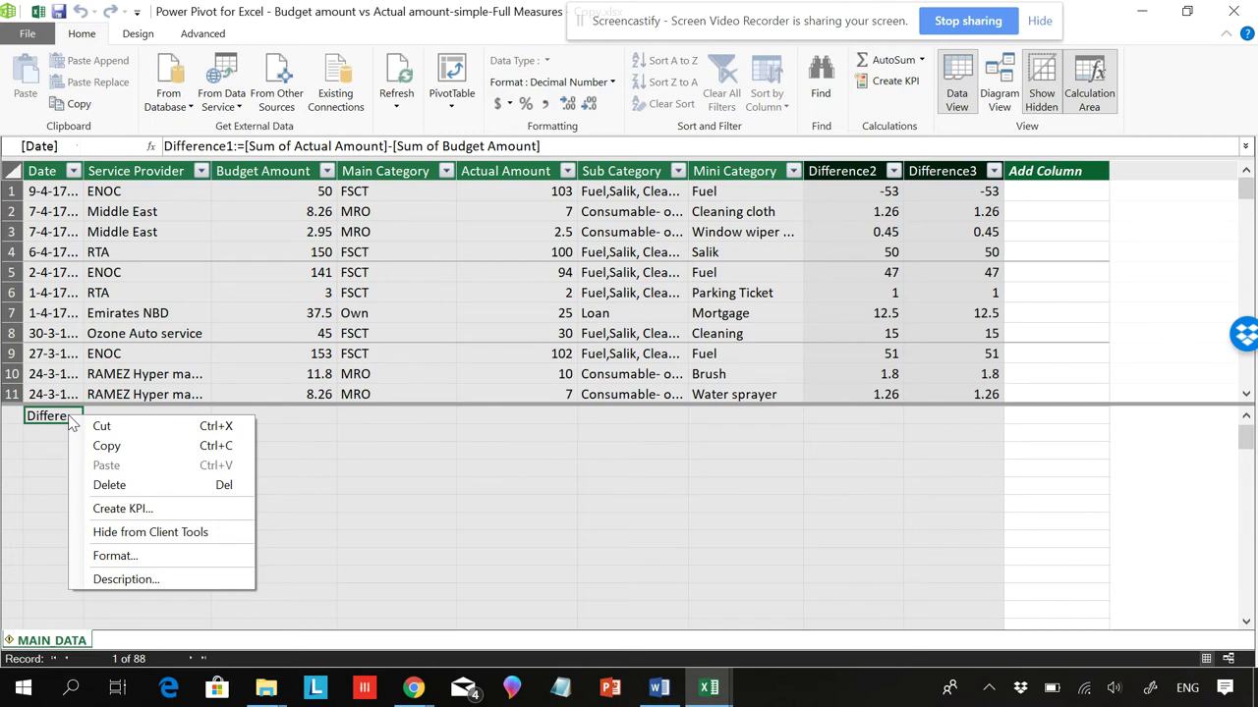
{"action": "left_click", "coordinate": [136, 487]}
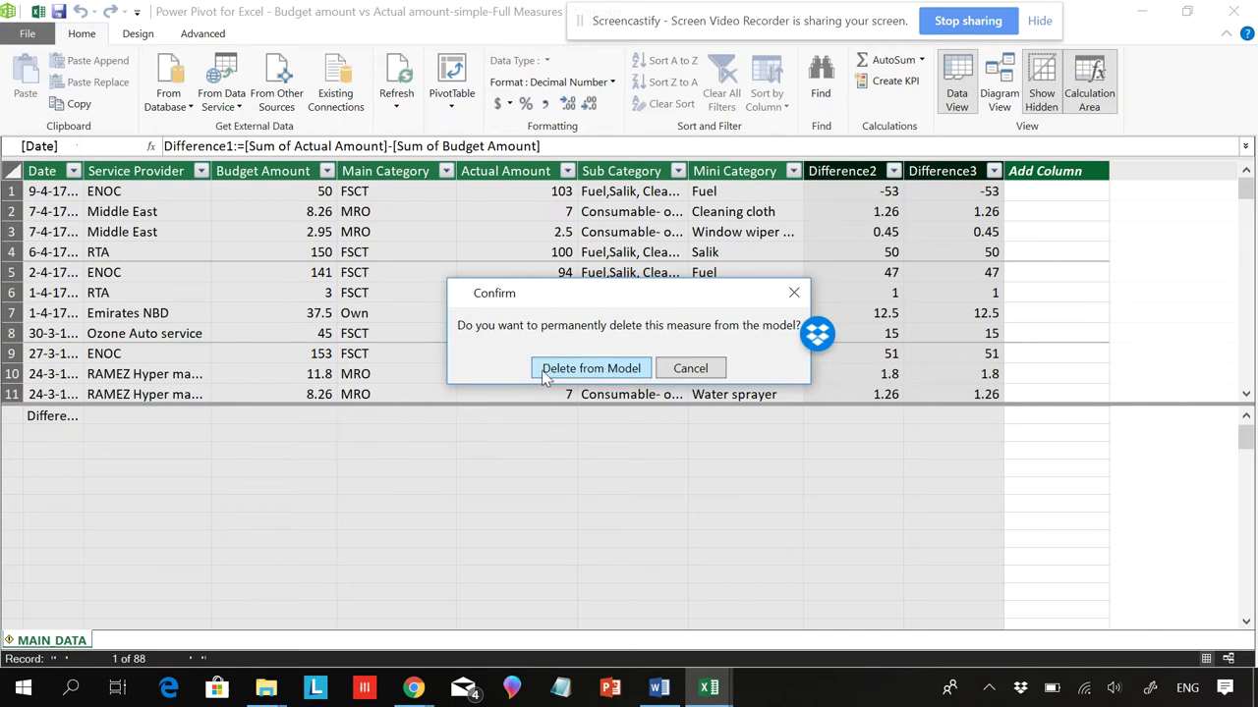
{"action": "left_click", "coordinate": [544, 375]}
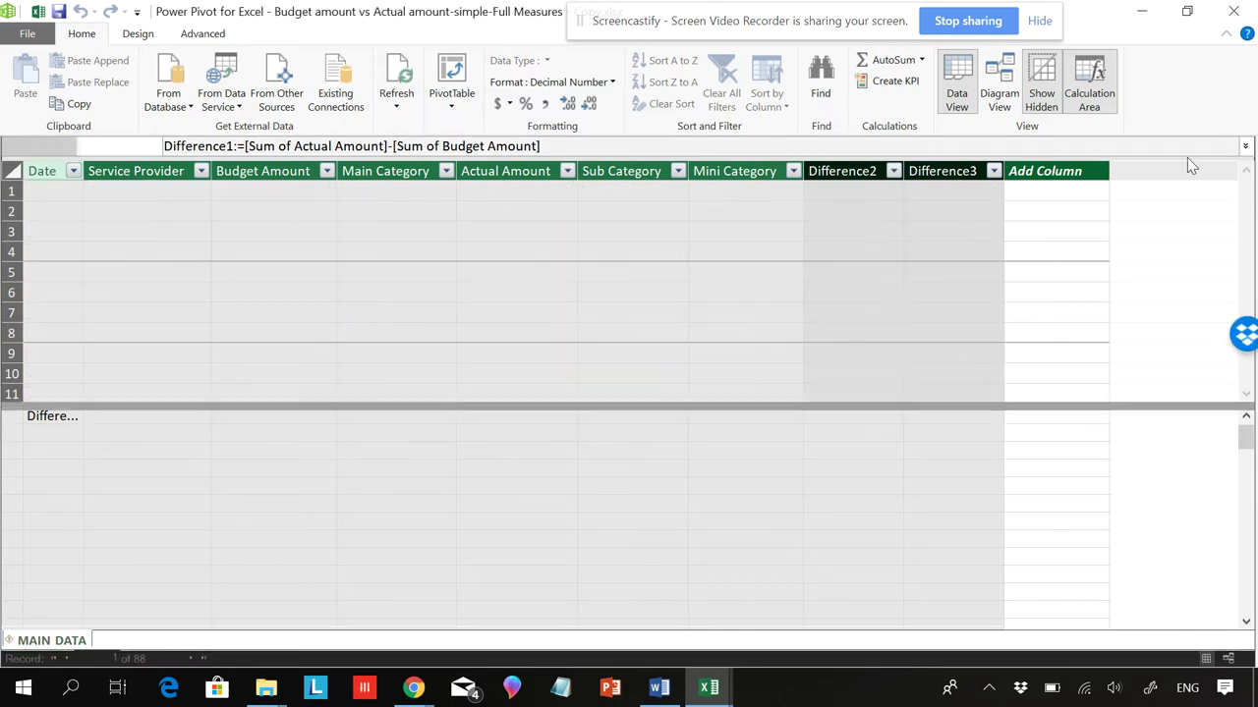
{"action": "left_click", "coordinate": [1233, 11]}
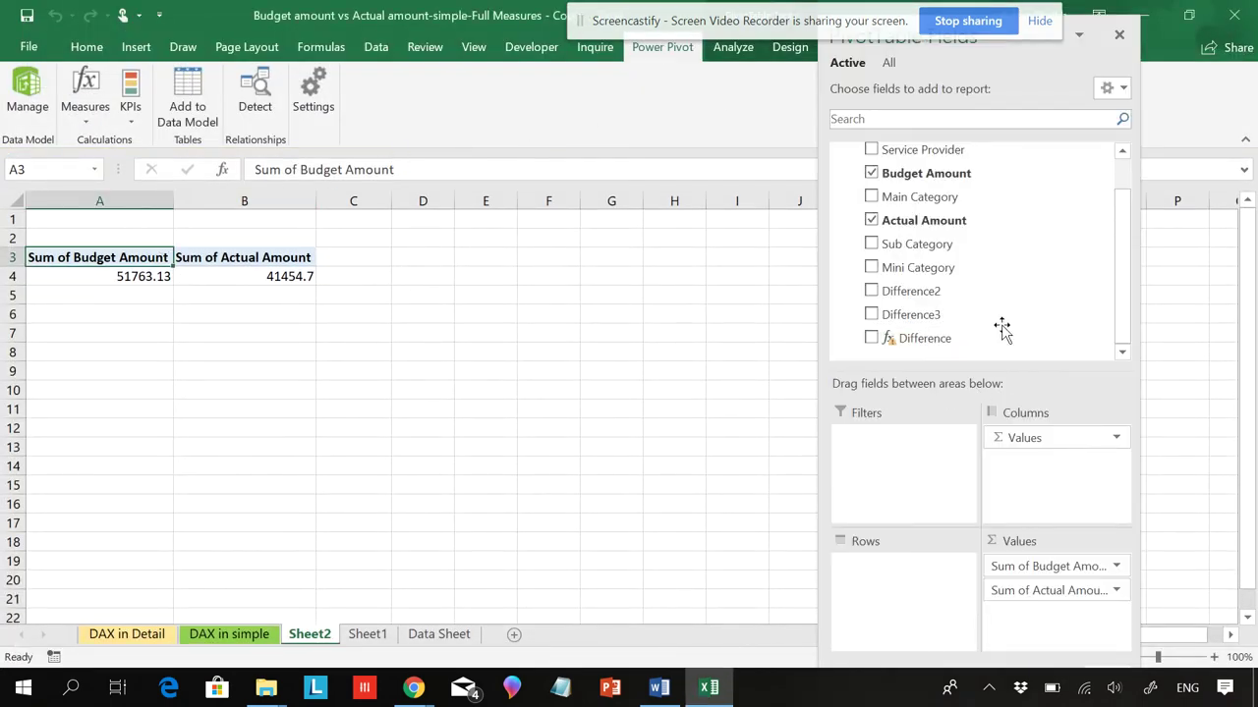
Inspect the Difference measure's warning in the field list and review its formula in Manage Measures.
{"action": "mouse_move", "coordinate": [910, 346]}
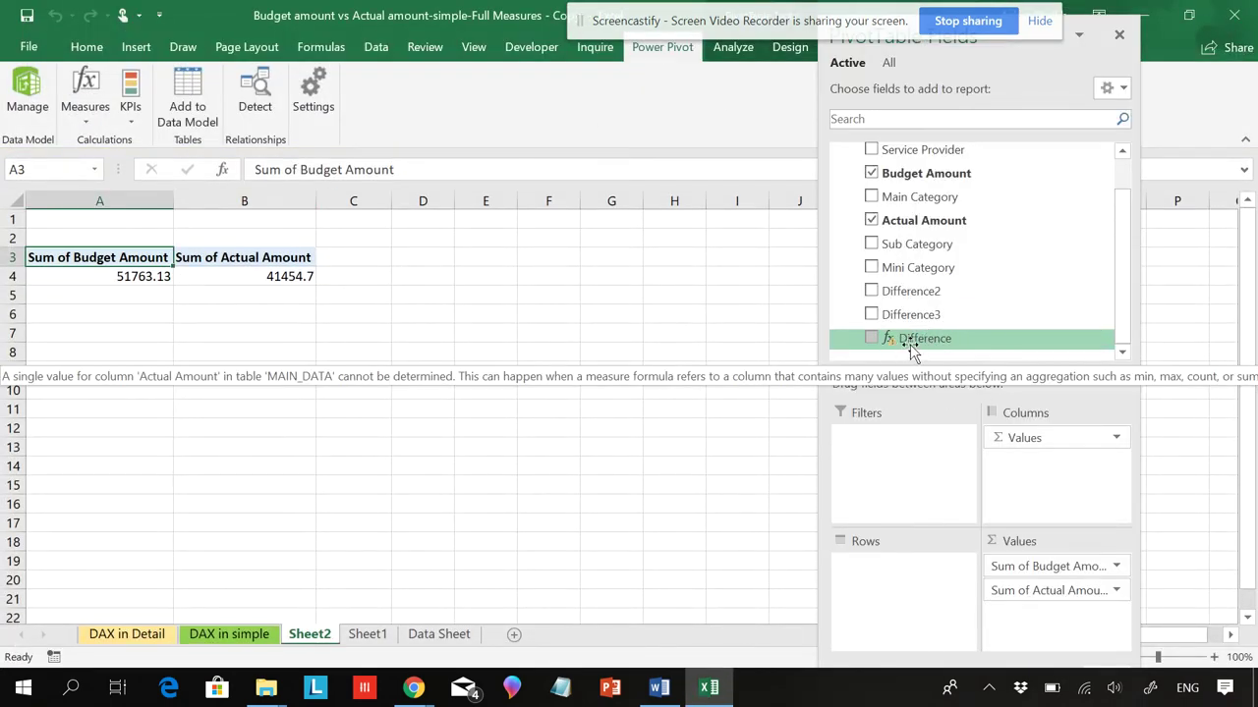
{"action": "left_click", "coordinate": [97, 118]}
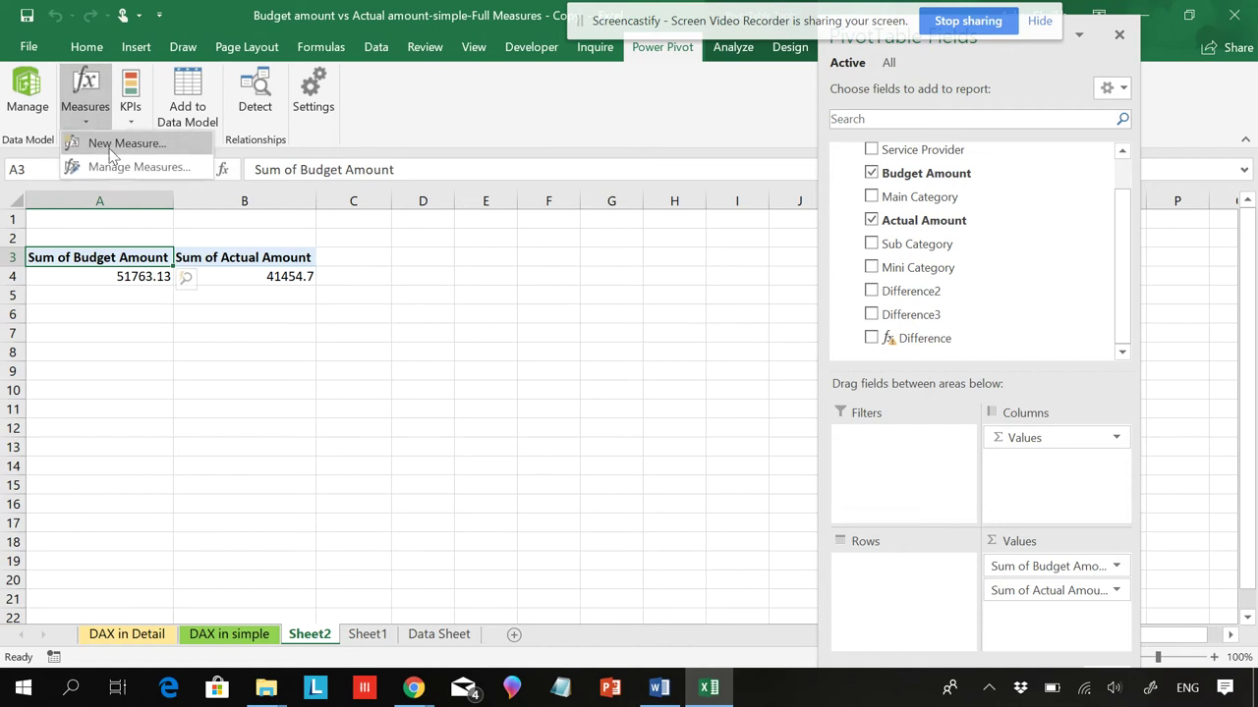
{"action": "left_click", "coordinate": [128, 168]}
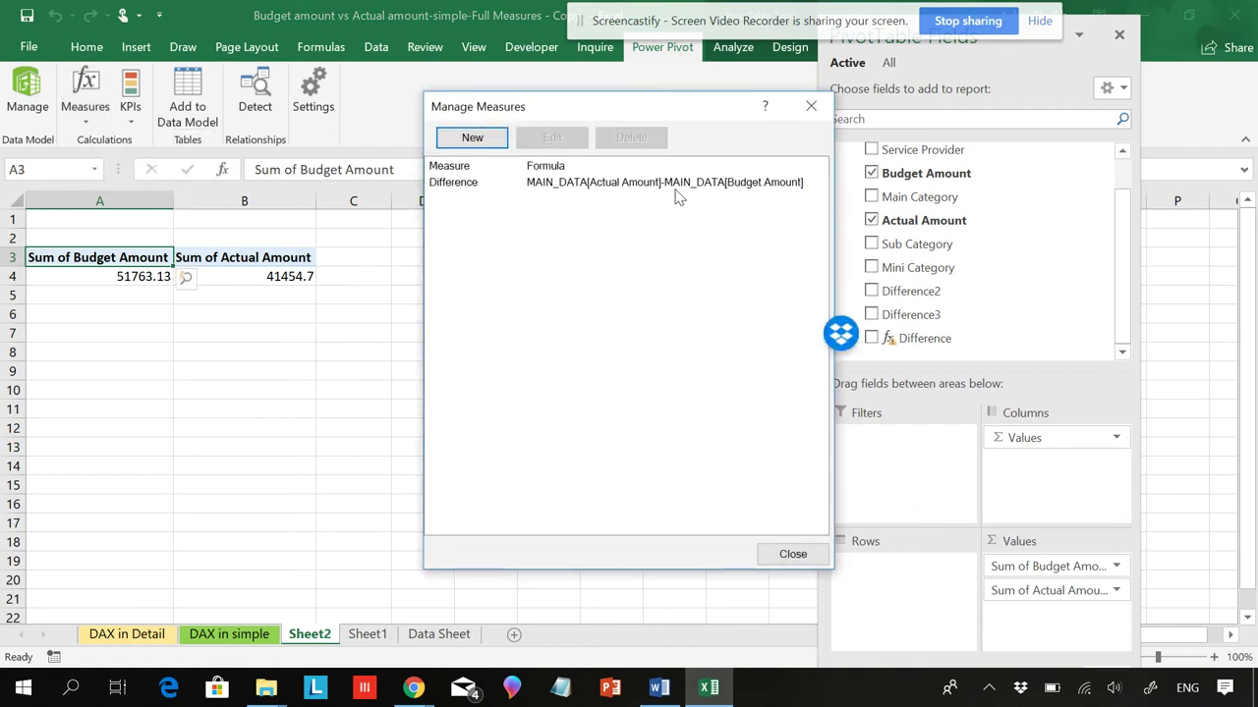
{"action": "left_click", "coordinate": [821, 112]}
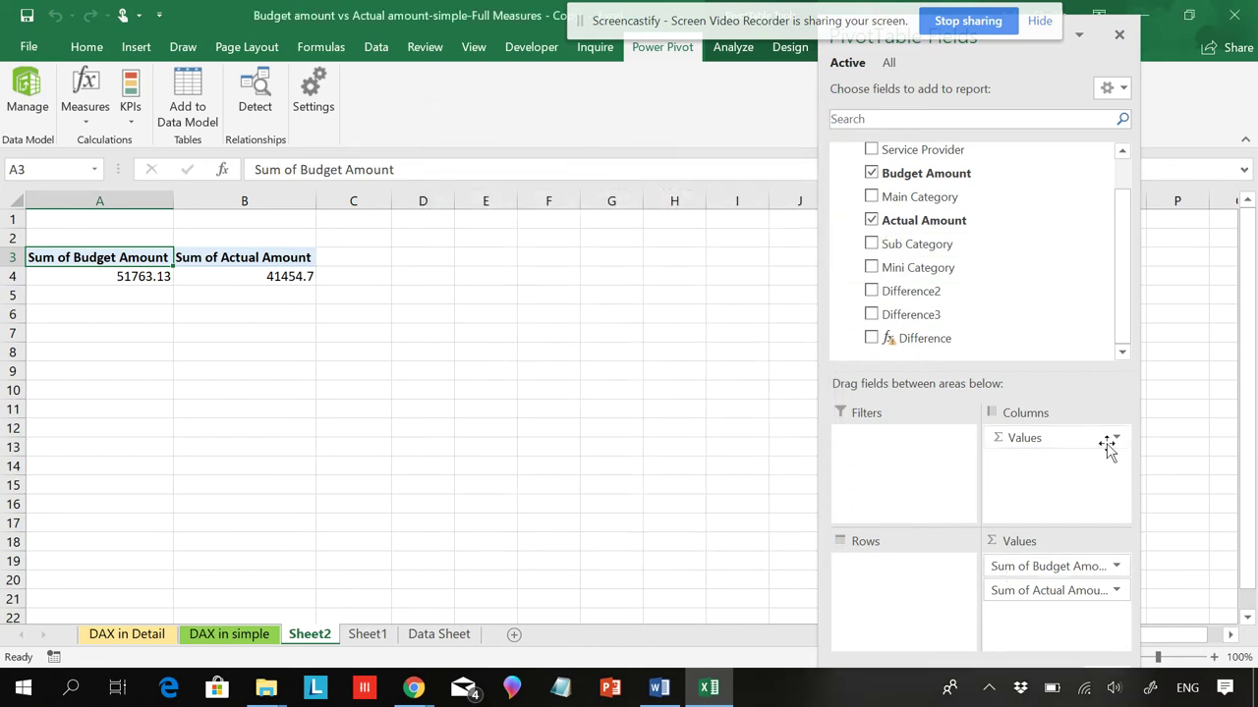